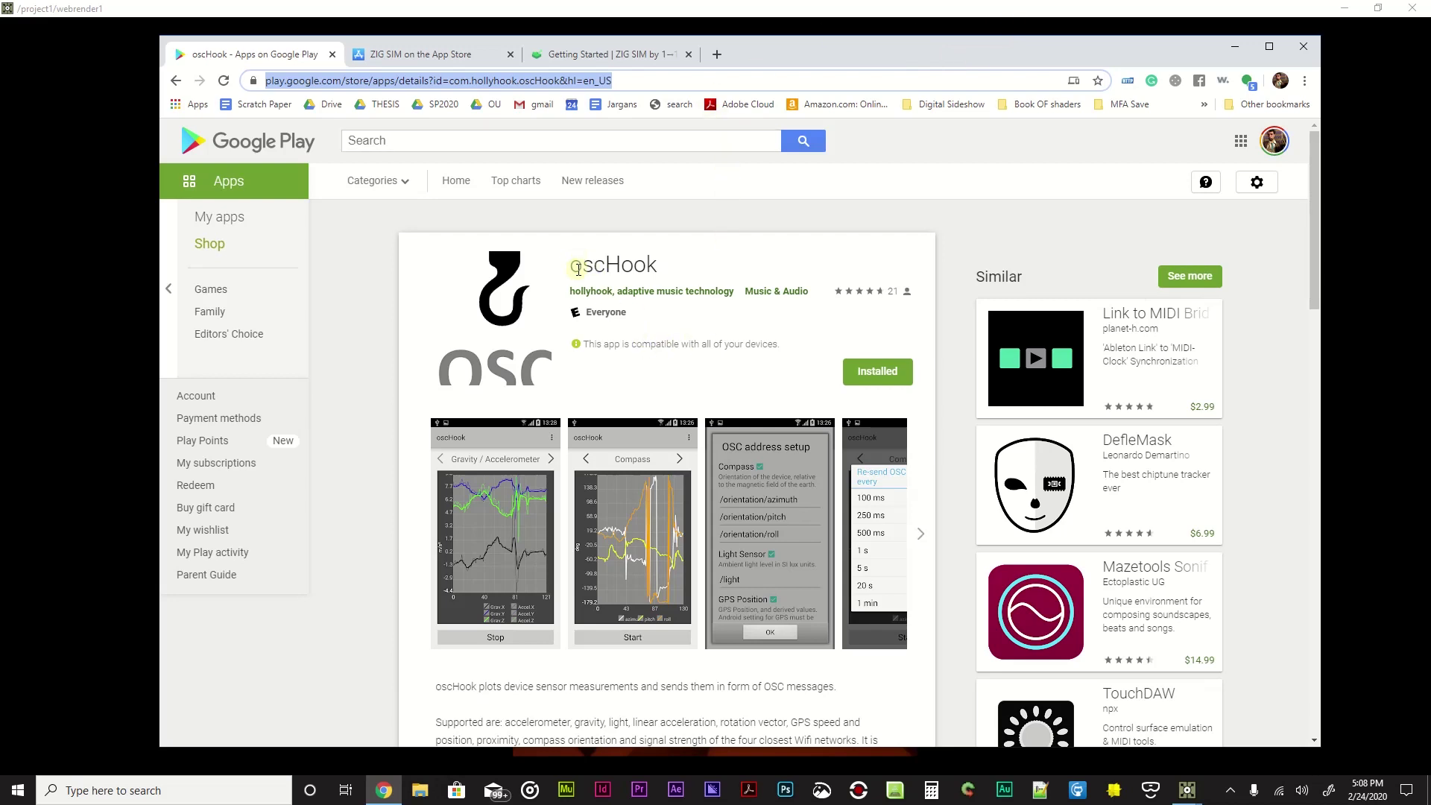
# - Examine oscHook's Google Play page, including its app screenshots and its description of the supported sensors
pyautogui.moveTo(572, 266); pyautogui.dragTo(677, 261)
pyautogui.doubleClick(677, 261)
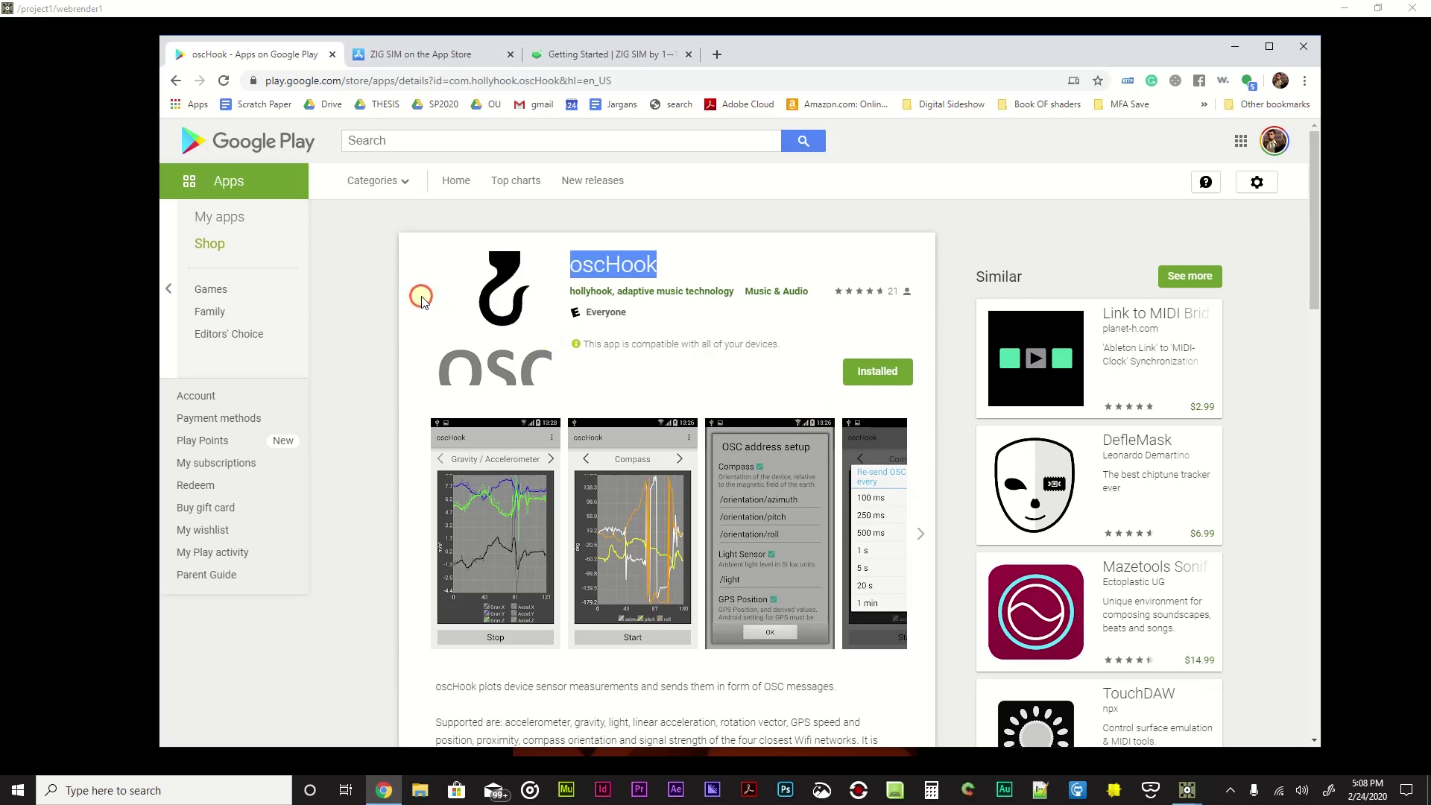
pyautogui.scroll(-1, 384, 301)
pyautogui.scroll(-3, 384, 304)
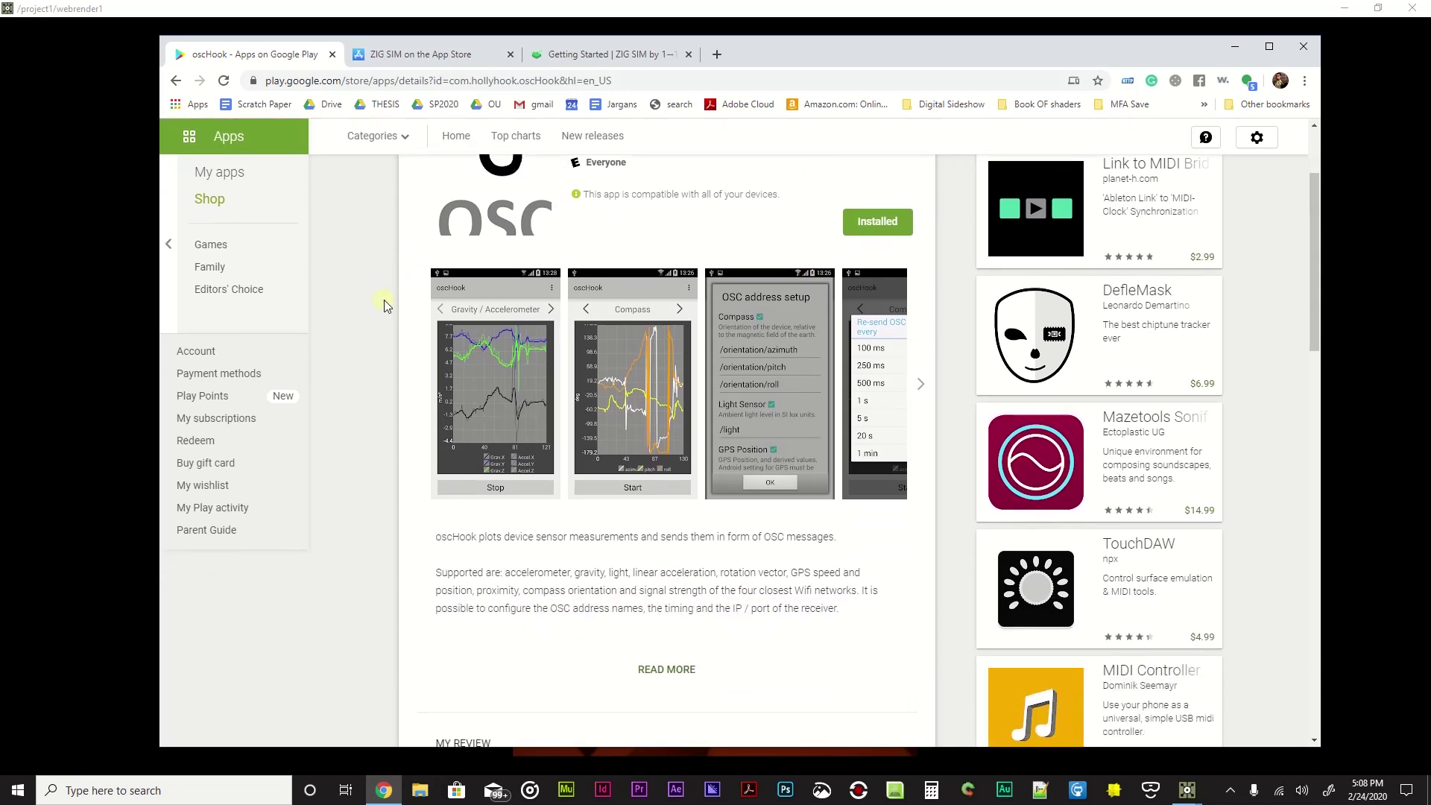
pyautogui.scroll(2, 383, 303)
pyautogui.scroll(3, 382, 300)
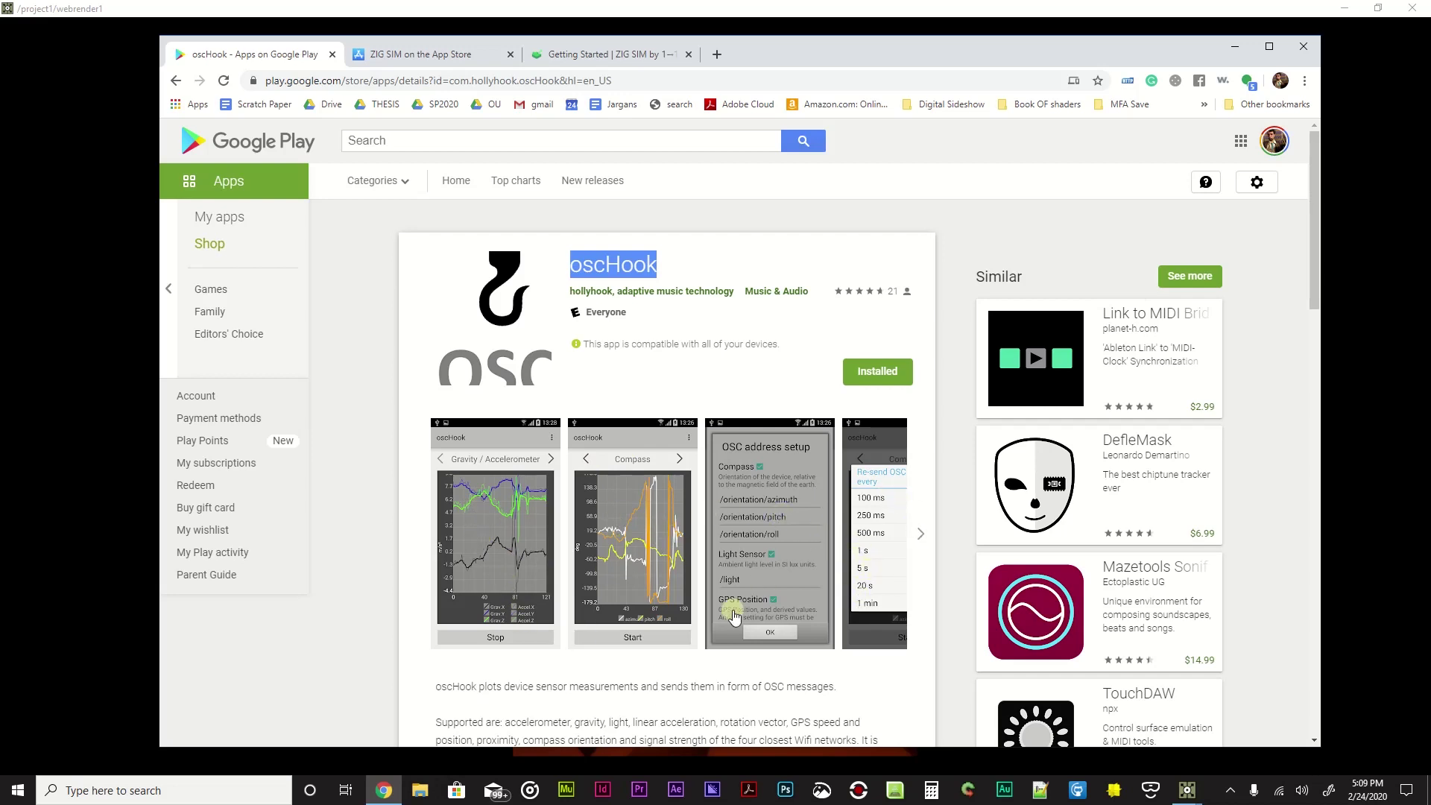
pyautogui.click(921, 533)
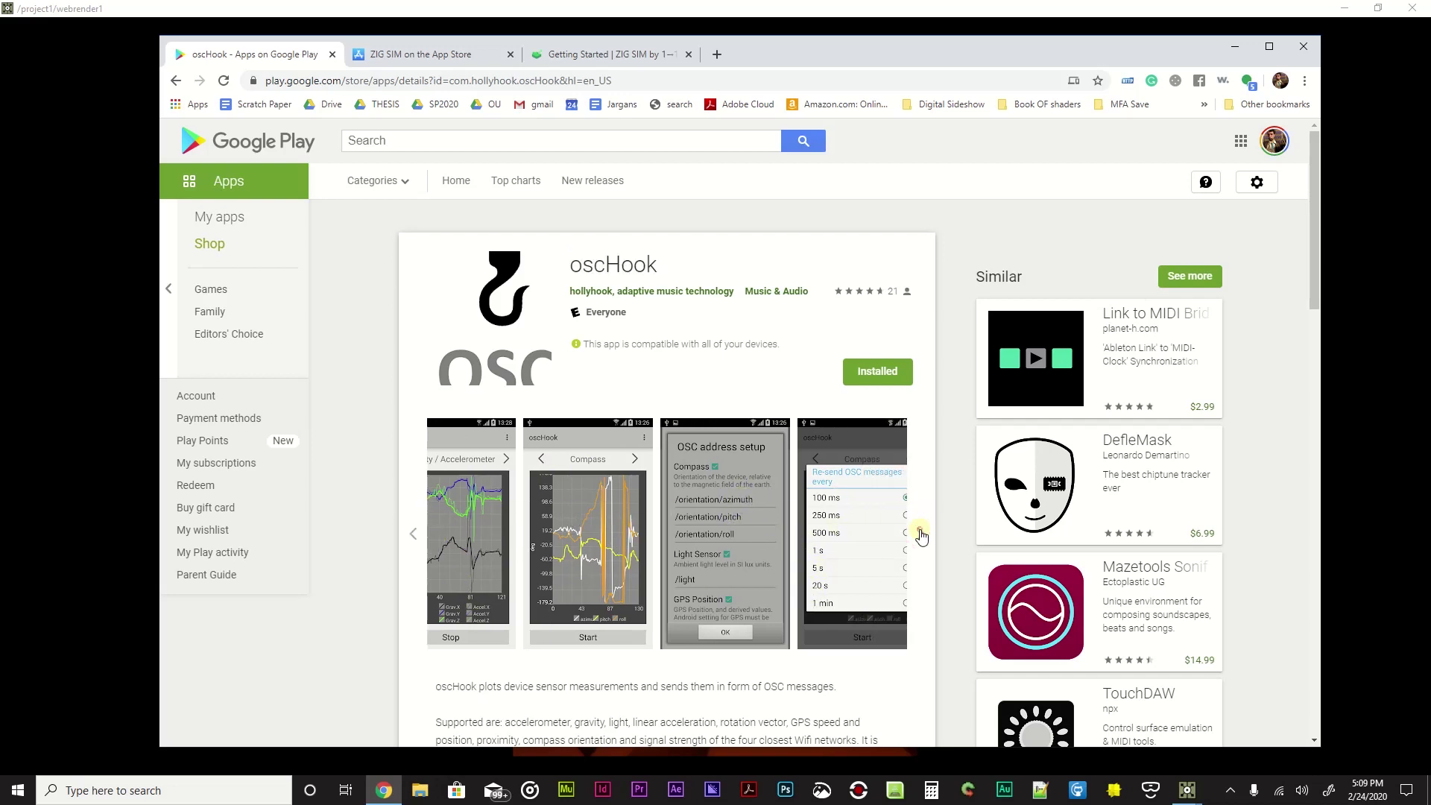
pyautogui.click(921, 534)
pyautogui.click(922, 534)
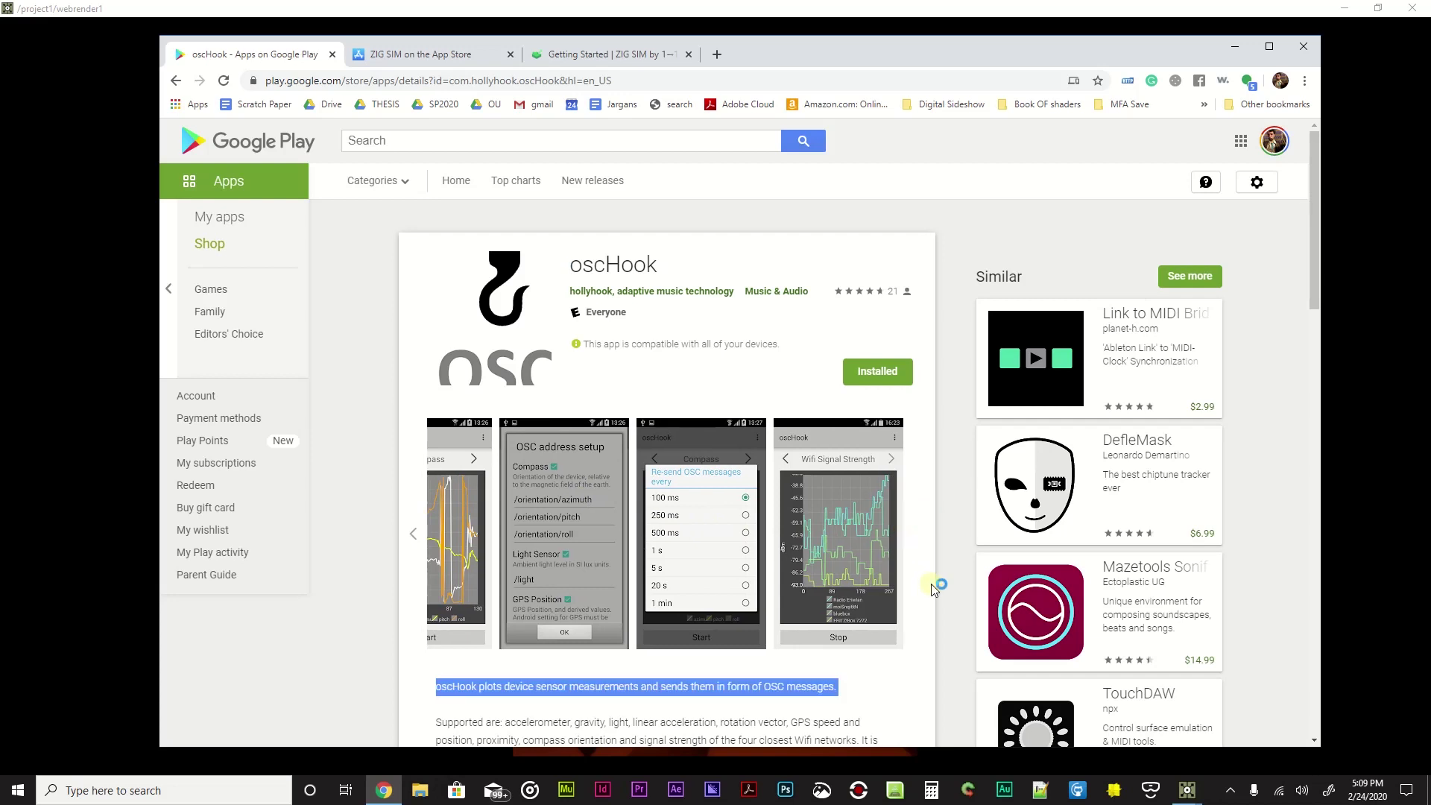
pyautogui.click(901, 688)
pyautogui.scroll(-2, 906, 688)
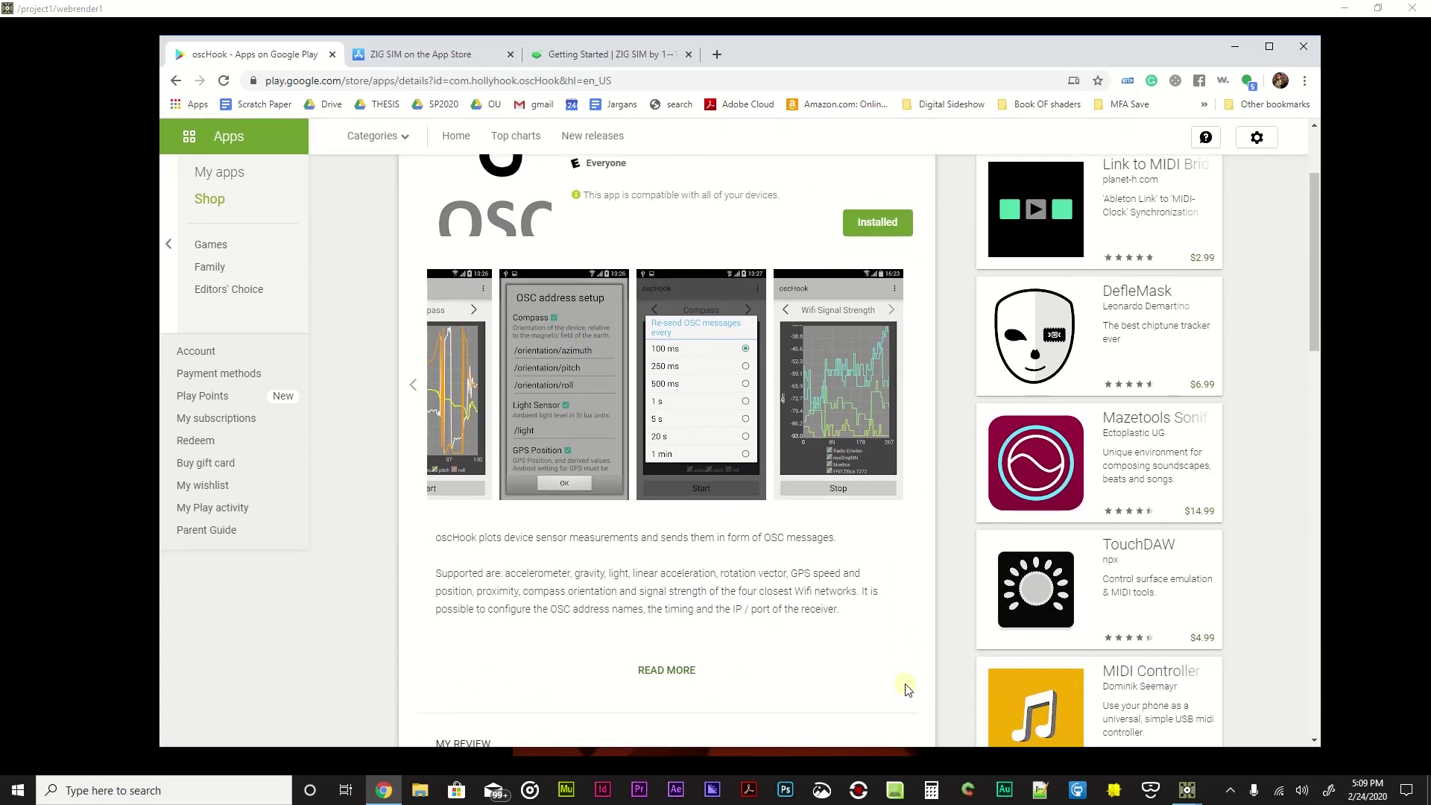
pyautogui.scroll(2, 905, 689)
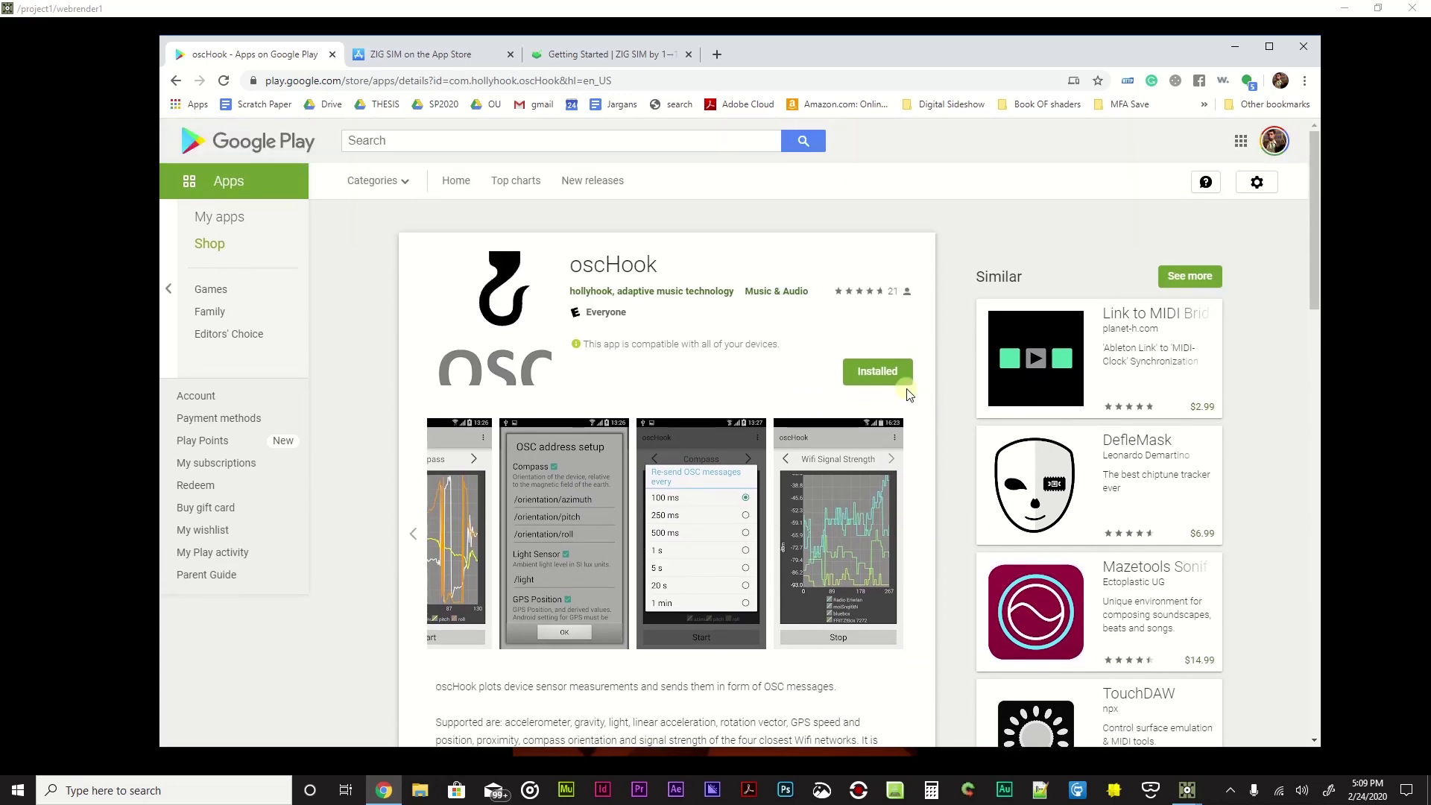
# - Look over the ZIG SIM page on the App Store, including its iPhone screenshots
pyautogui.click(455, 63)
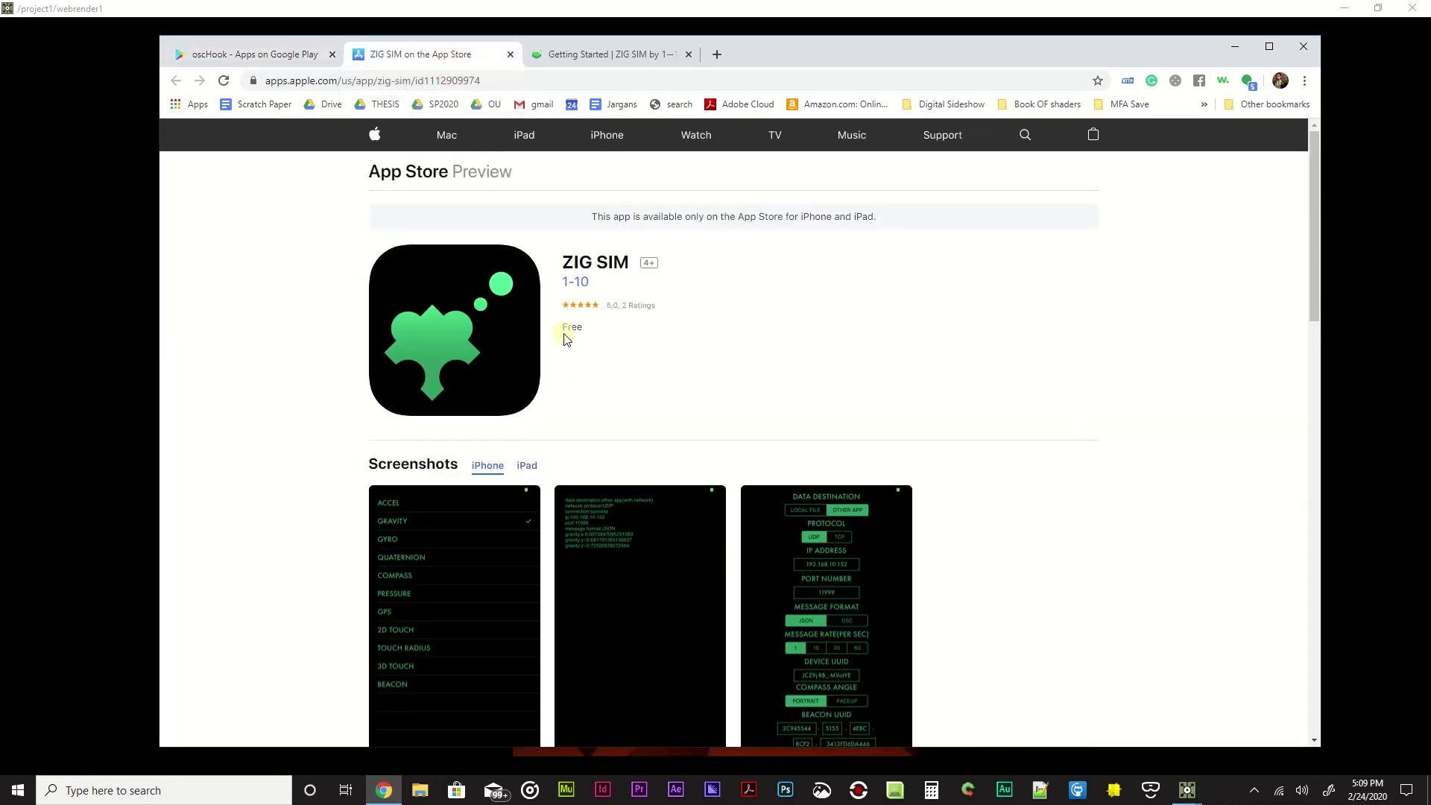
pyautogui.scroll(-2, 791, 405)
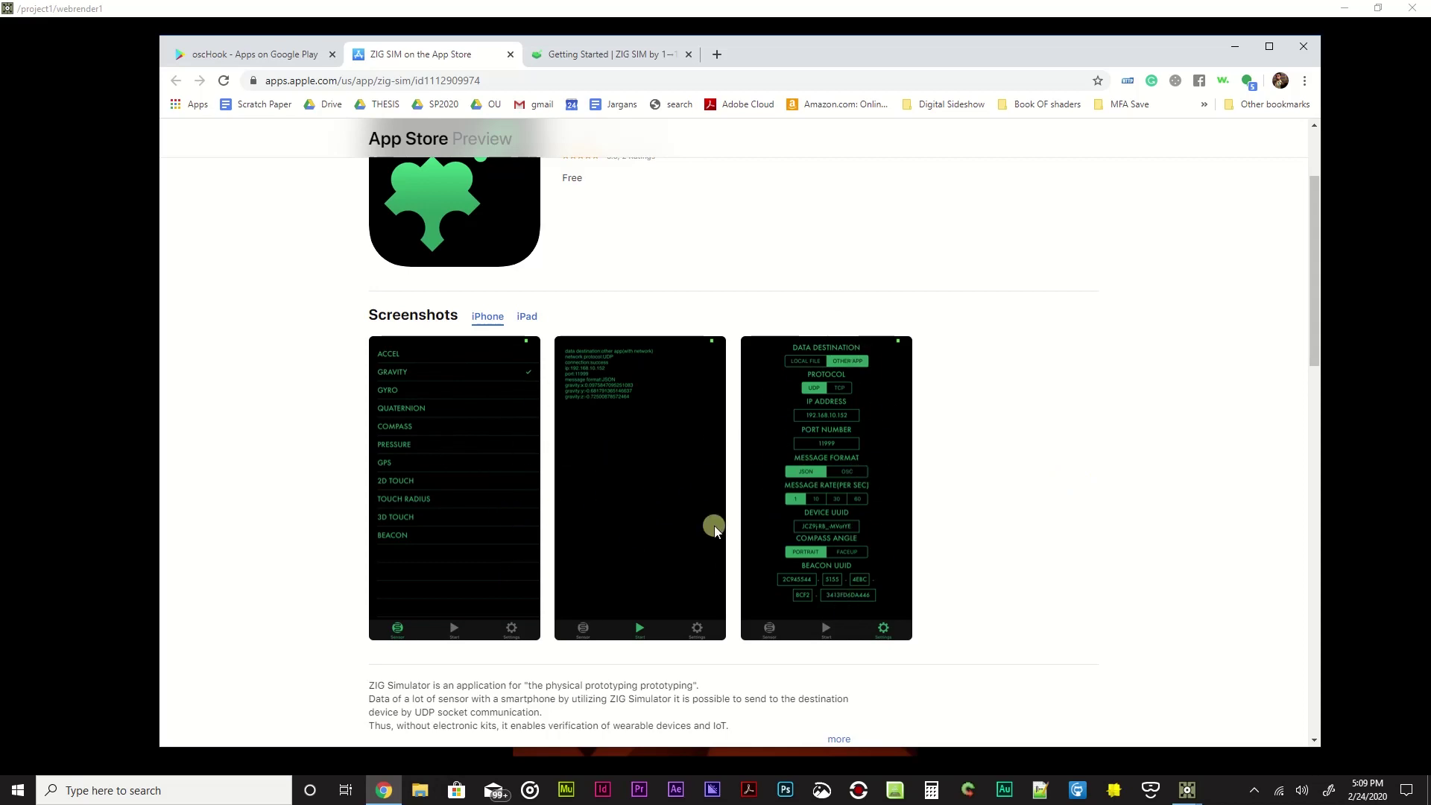
pyautogui.scroll(1, 965, 580)
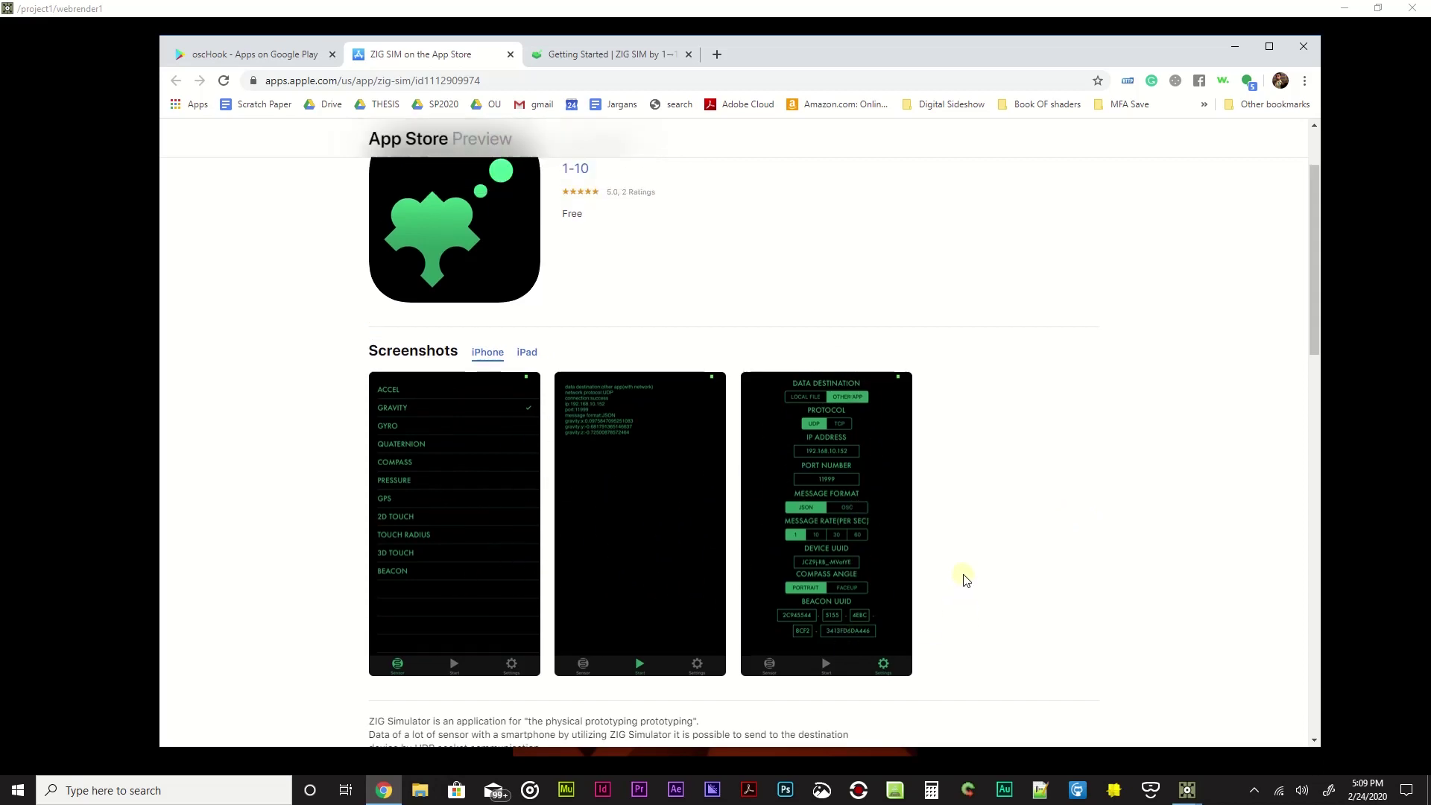
pyautogui.scroll(2, 965, 580)
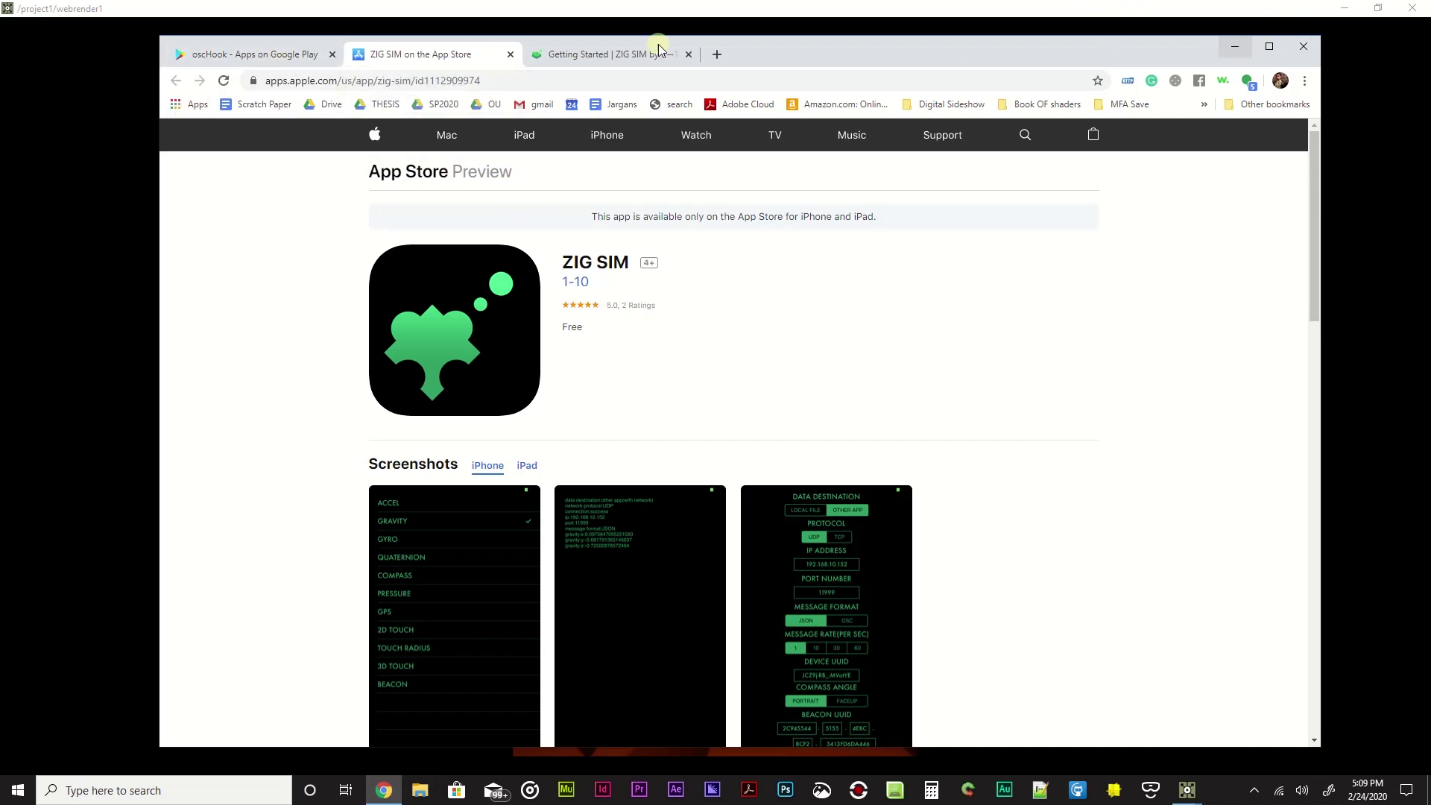
# - Read the install options in ZIG SIM's Getting Started documentation, and switch back to the TouchDesigner phone-mirror viewer
pyautogui.click(598, 52)
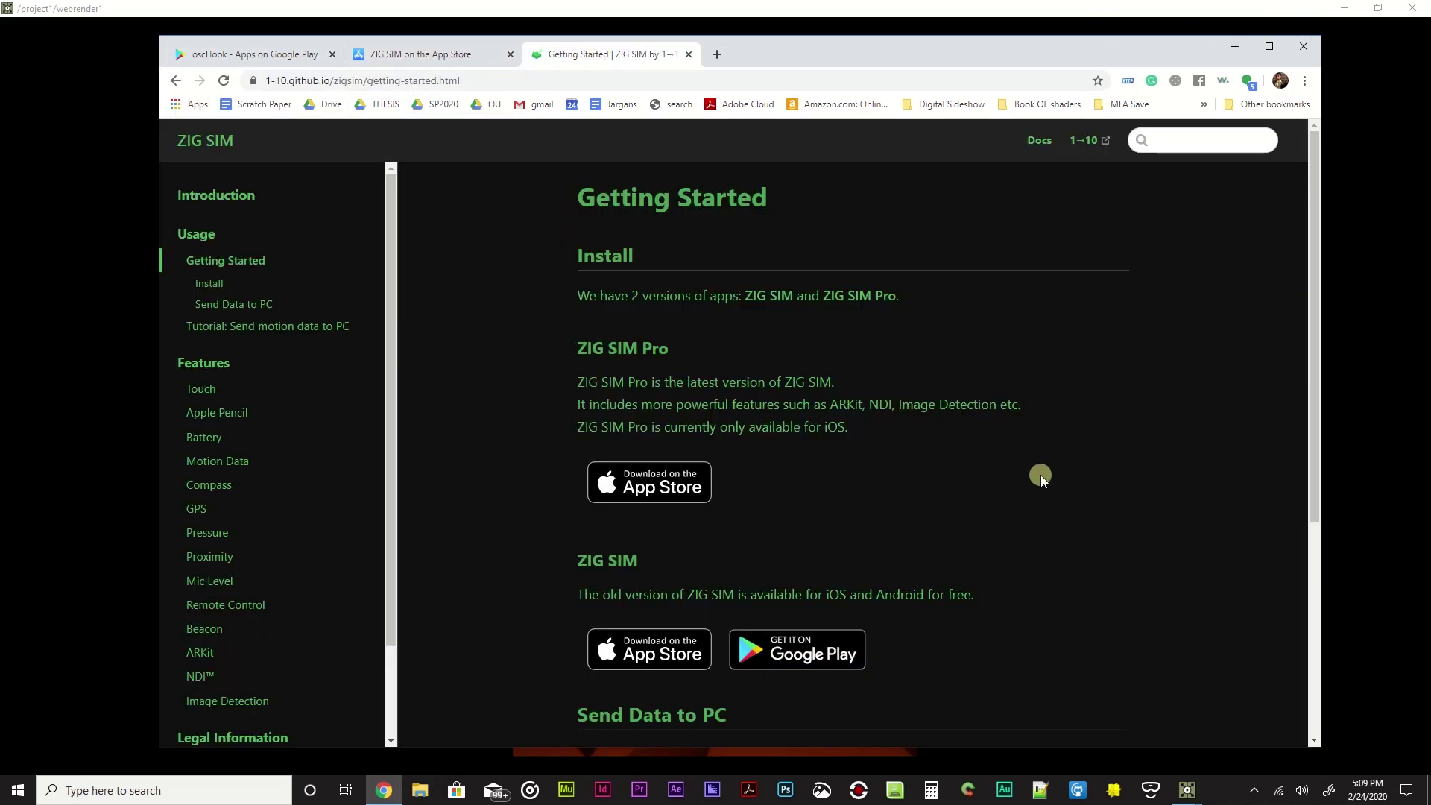
pyautogui.scroll(-2, 1040, 476)
pyautogui.scroll(2, 1022, 476)
pyautogui.scroll(-2, 1060, 337)
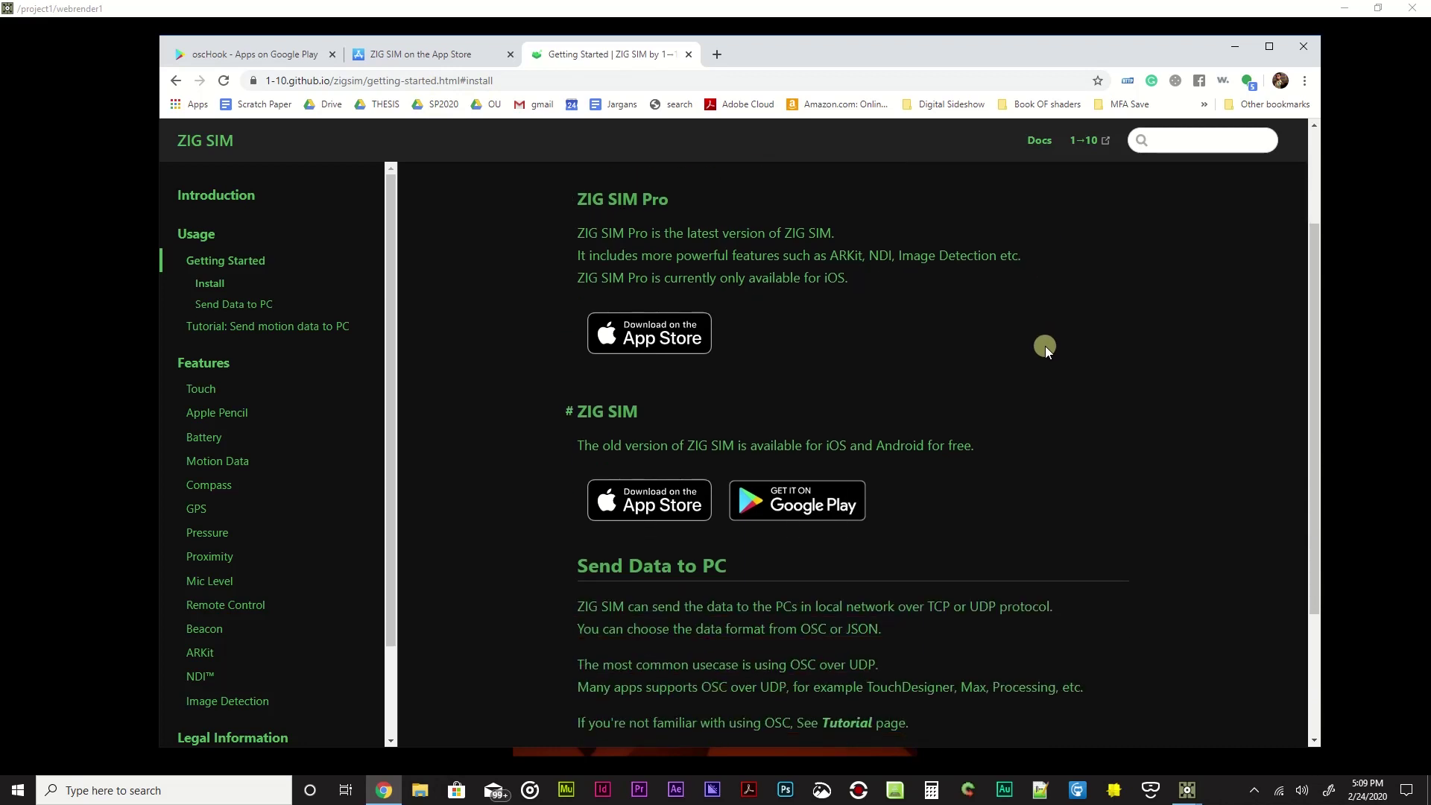
pyautogui.scroll(2, 1032, 313)
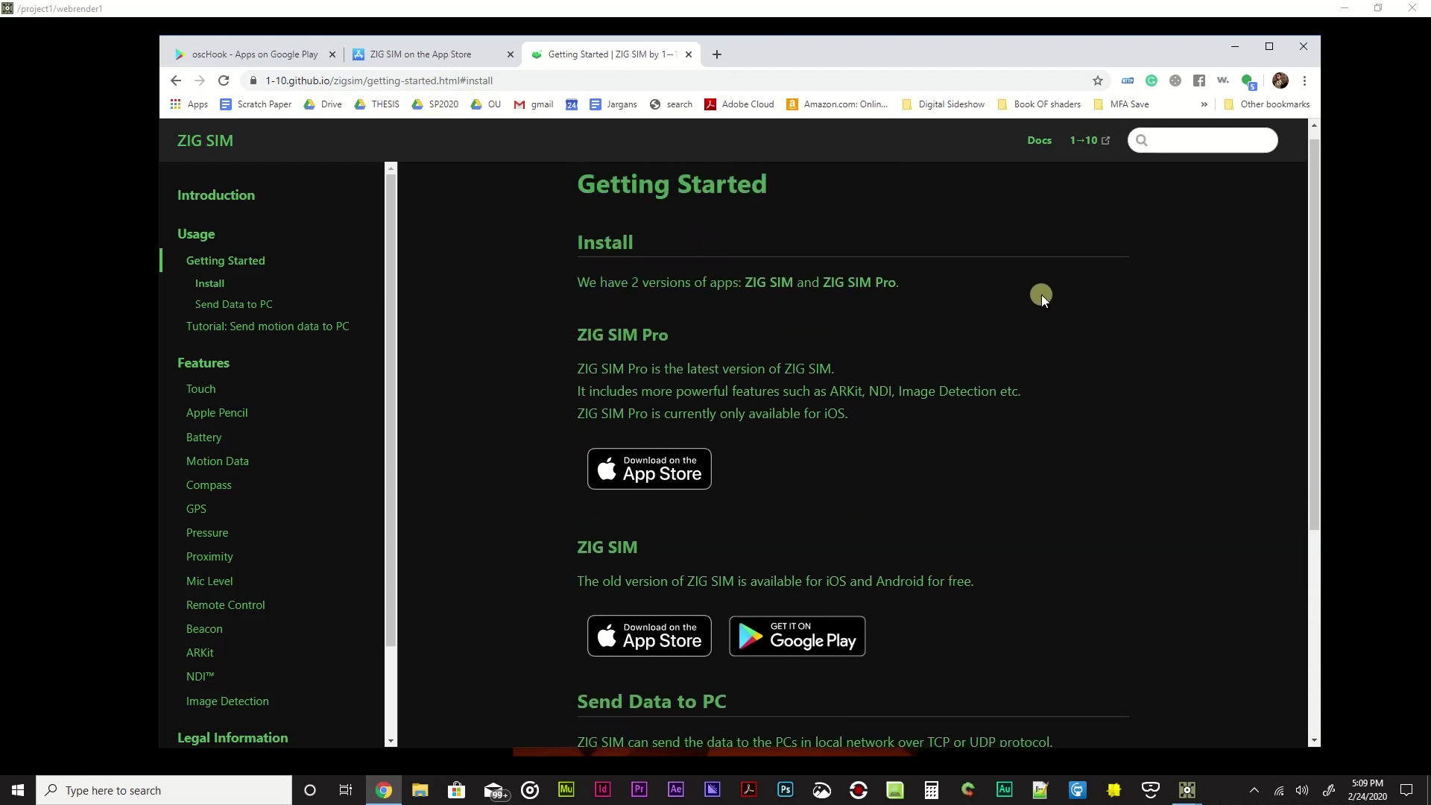
pyautogui.click(1223, 44)
pyautogui.click(1225, 151)
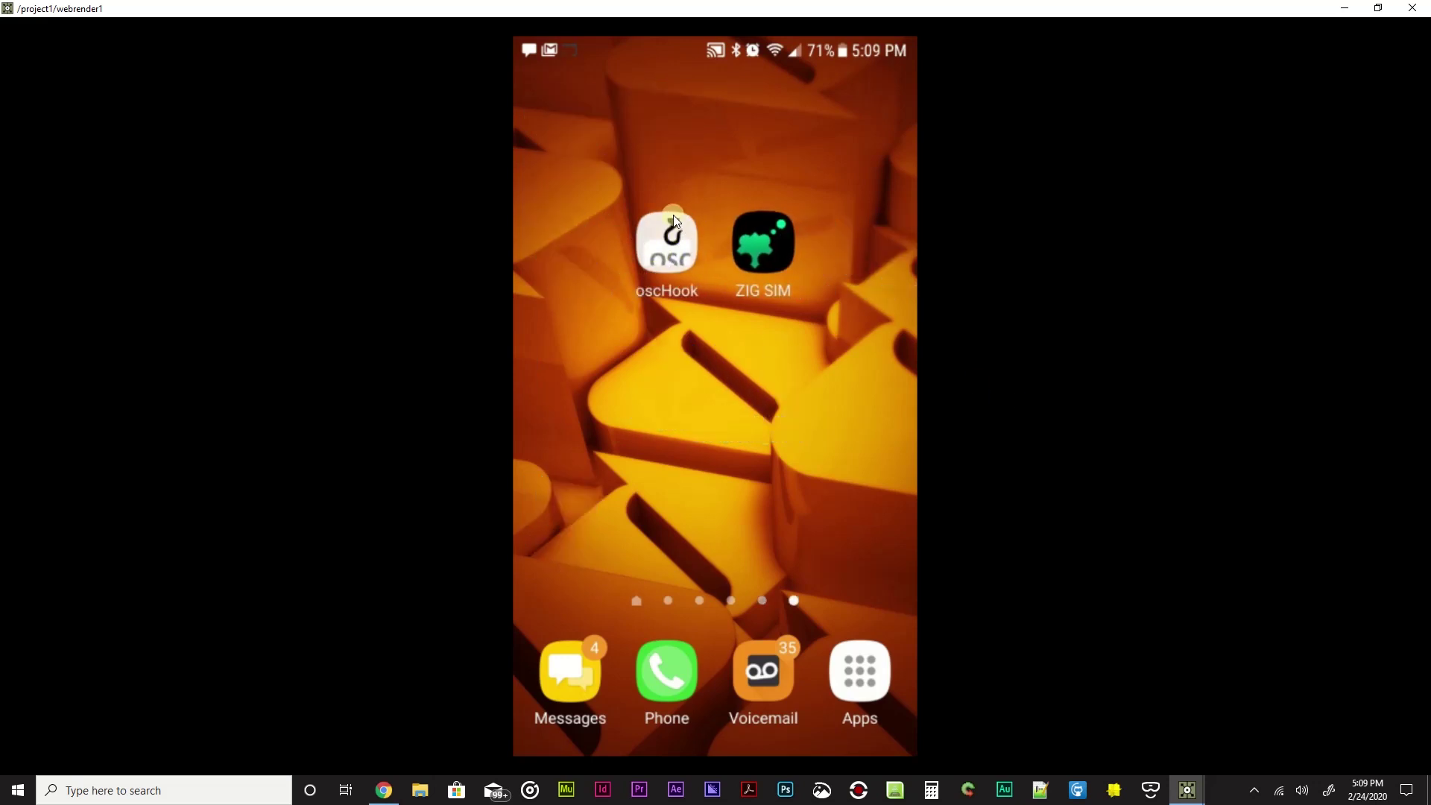
# - Inspect the project1 network behind the webrender1 phone-mirror viewer, and restore the viewer to full screen
pyautogui.click(687, 268)
pyautogui.moveTo(629, 284); pyautogui.dragTo(504, 284)
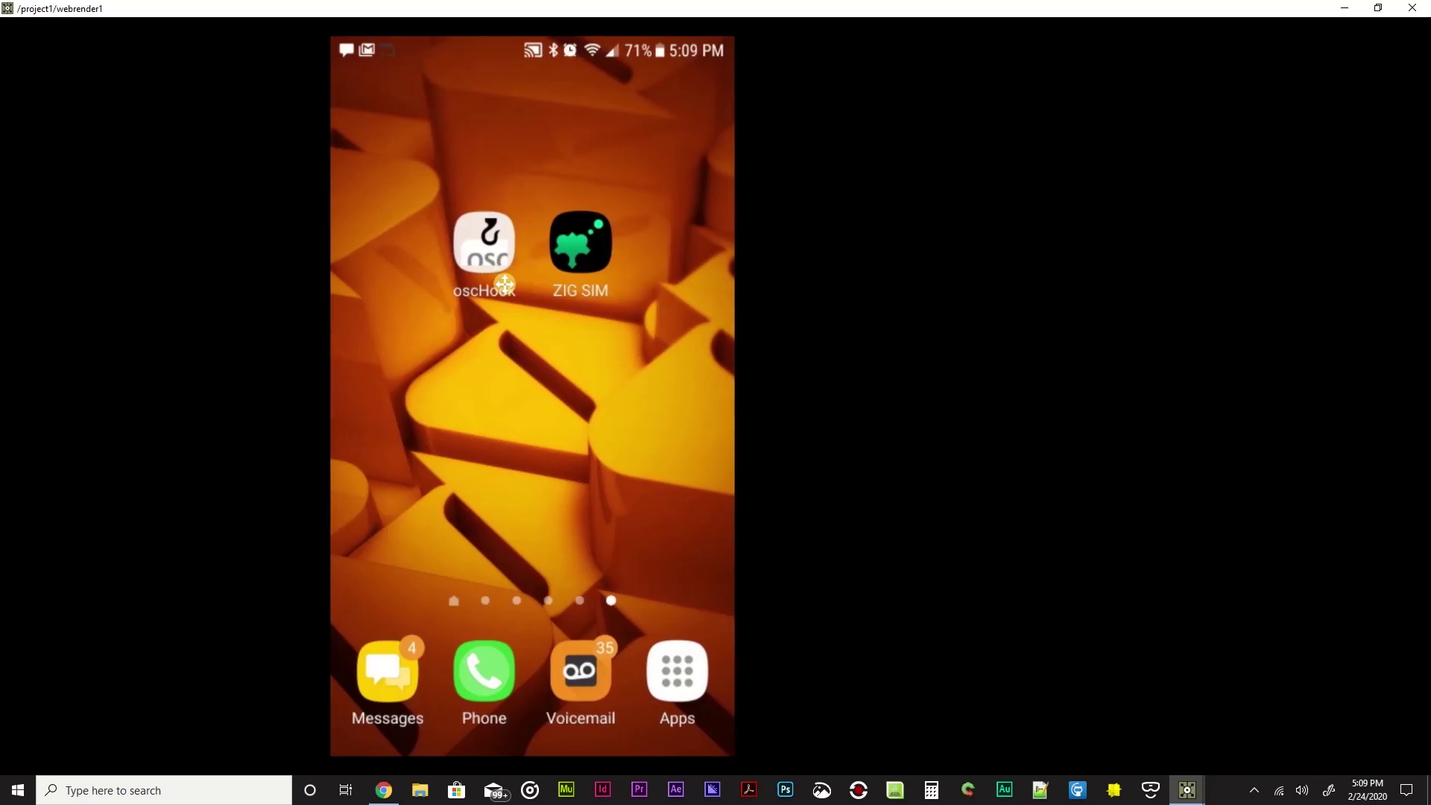
pyautogui.moveTo(1243, 11); pyautogui.dragTo(1105, 331)
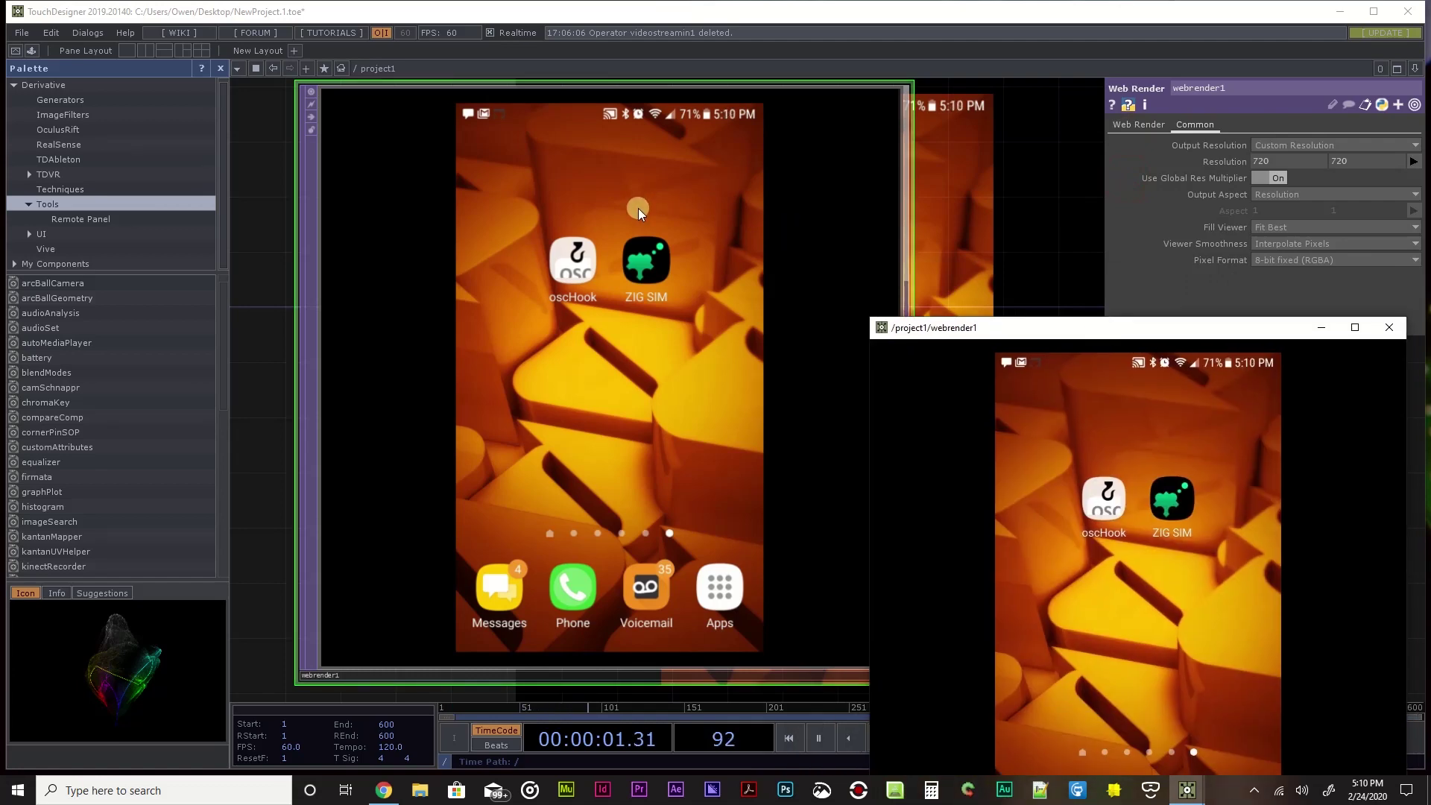
pyautogui.press('u')
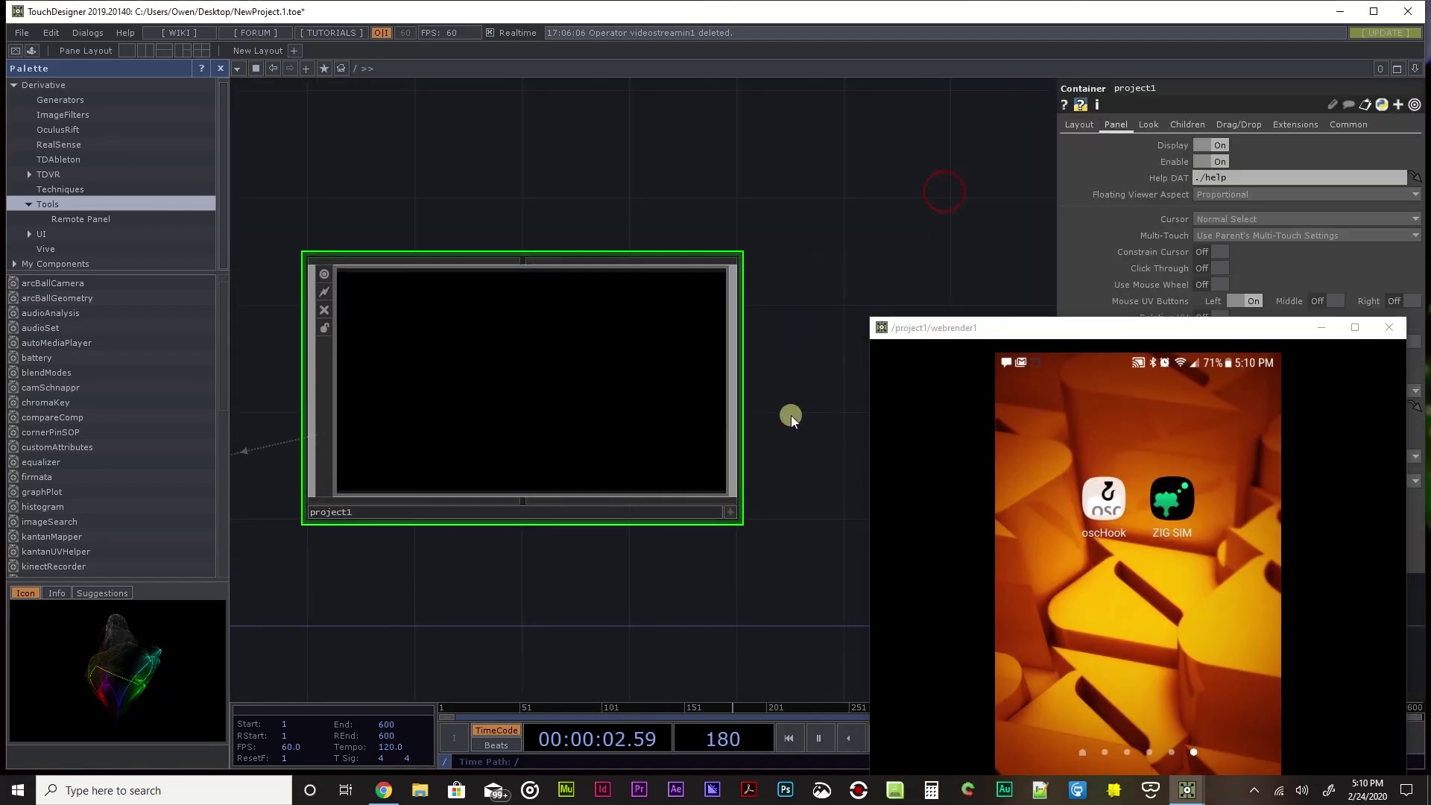
pyautogui.doubleClick(489, 431)
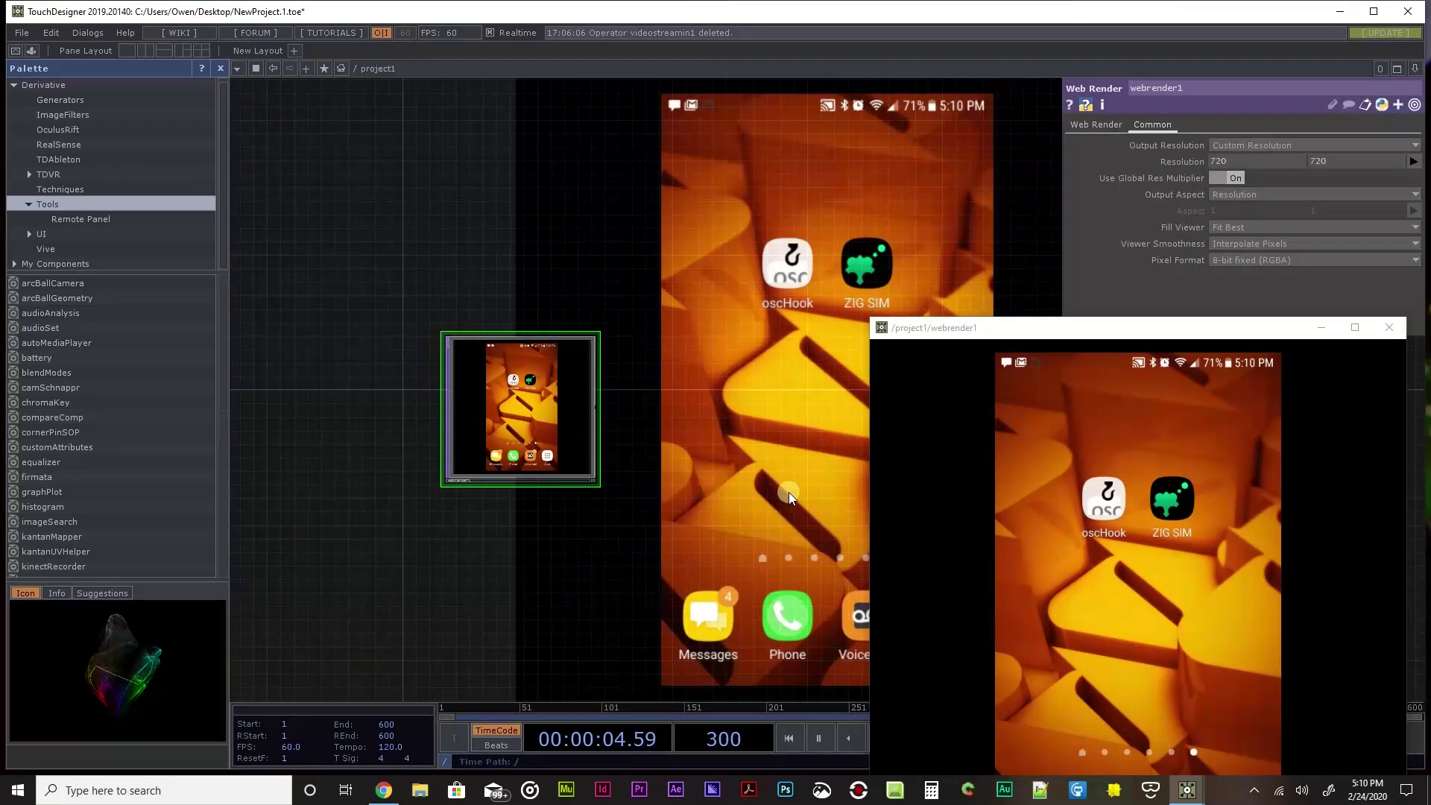
pyautogui.moveTo(790, 498); pyautogui.dragTo(656, 316)
pyautogui.moveTo(1132, 328); pyautogui.dragTo(679, 114)
# - Show oscHook's options, and compare the Wi-Fi networks used by the PC and the phone
pyautogui.click(904, 105)
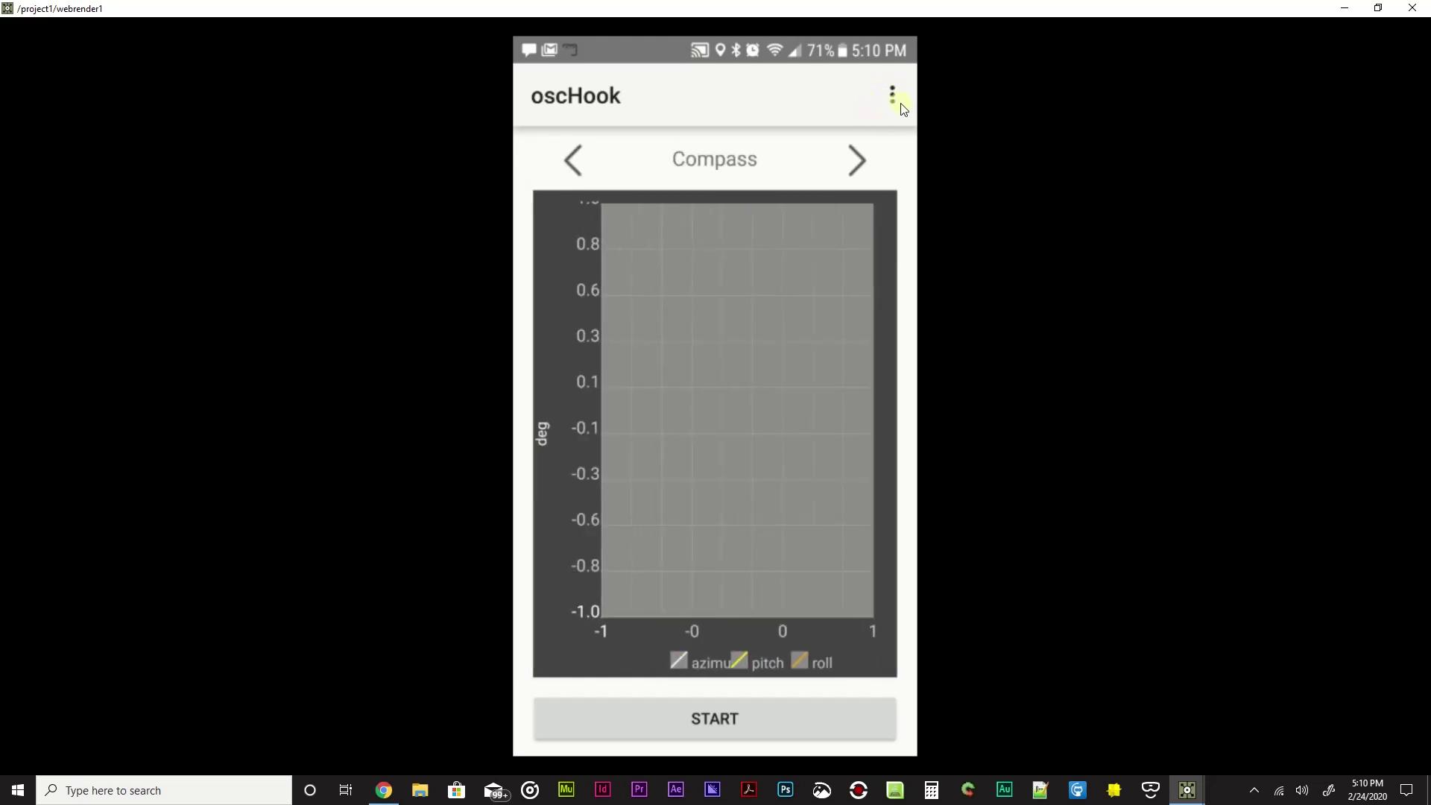
pyautogui.click(899, 104)
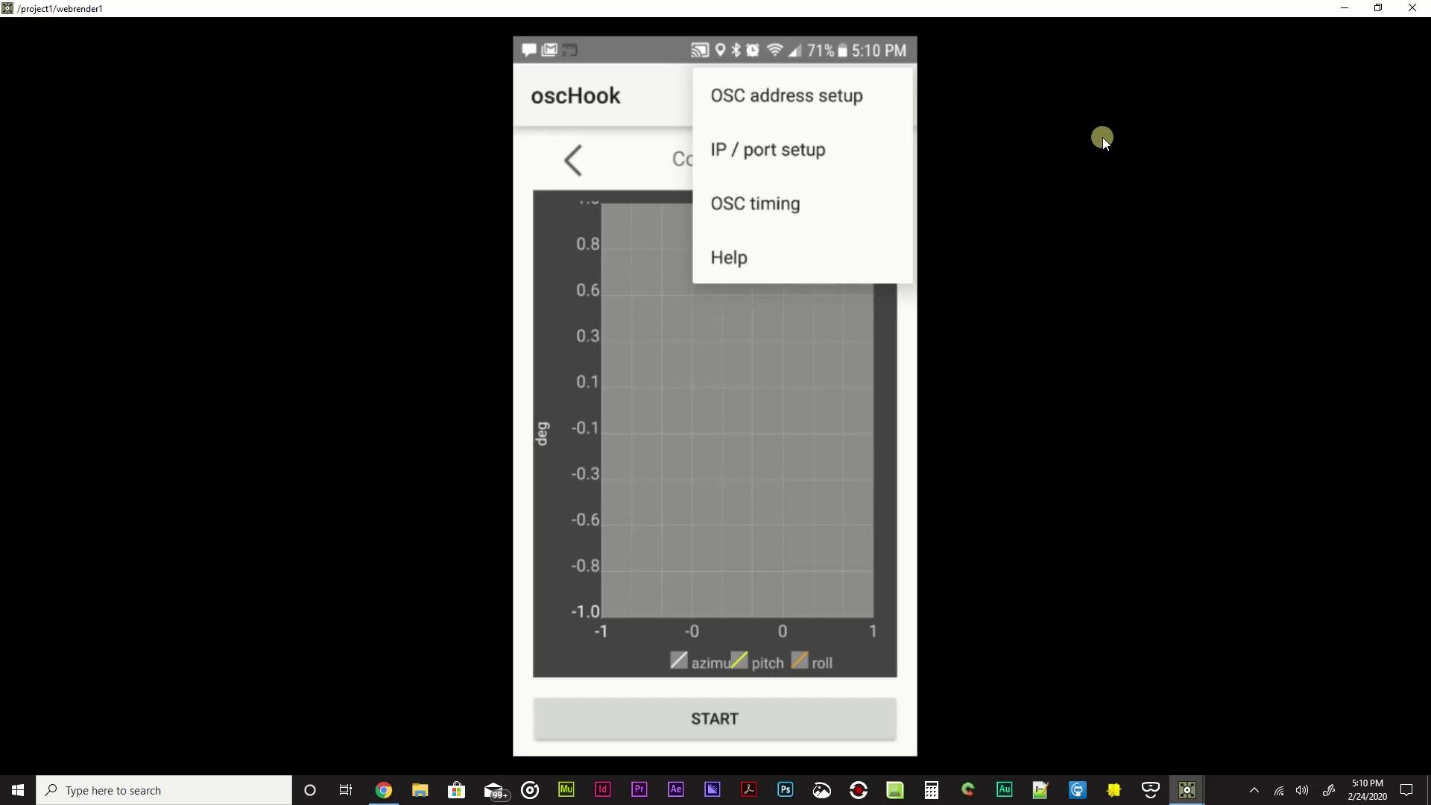
pyautogui.click(1279, 790)
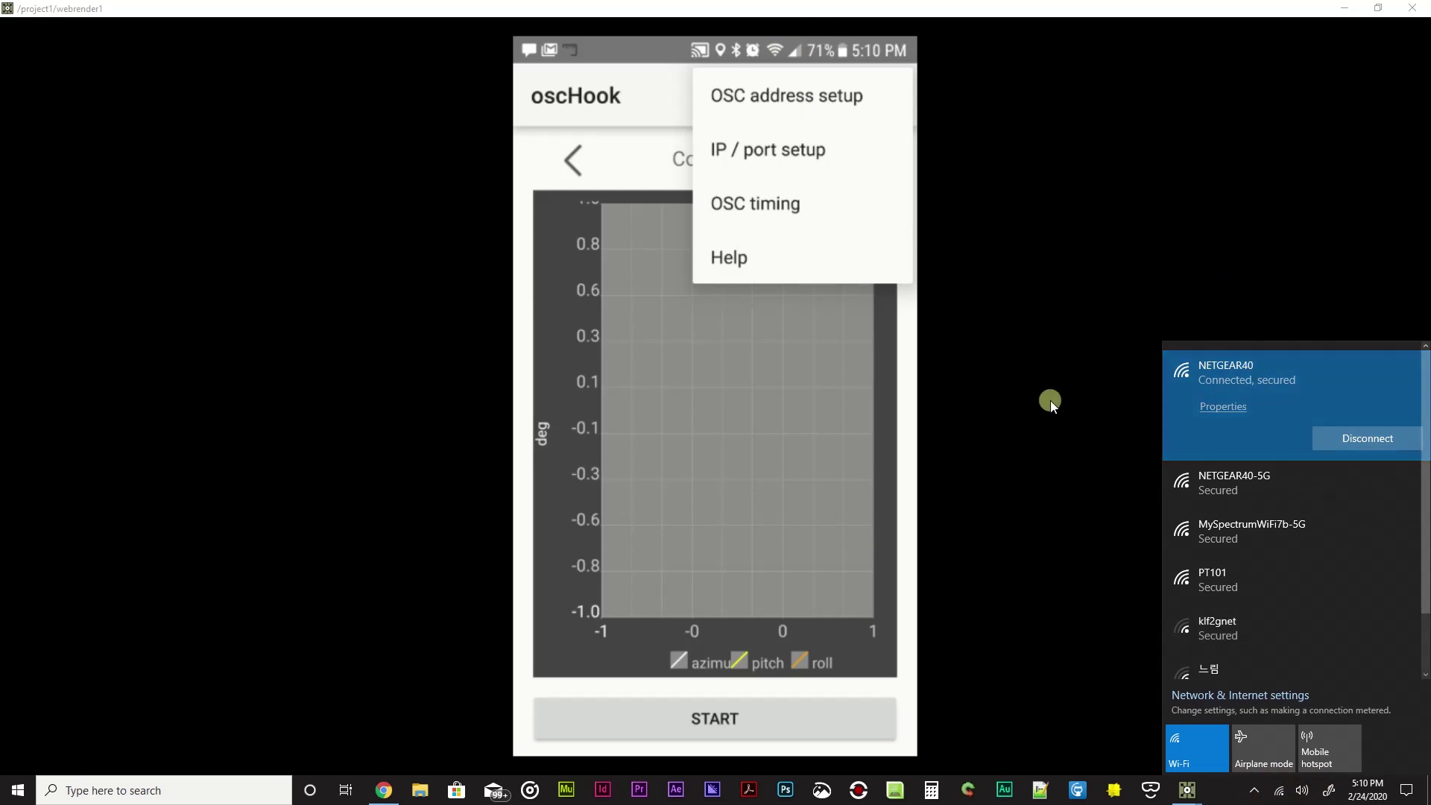
pyautogui.click(1089, 440)
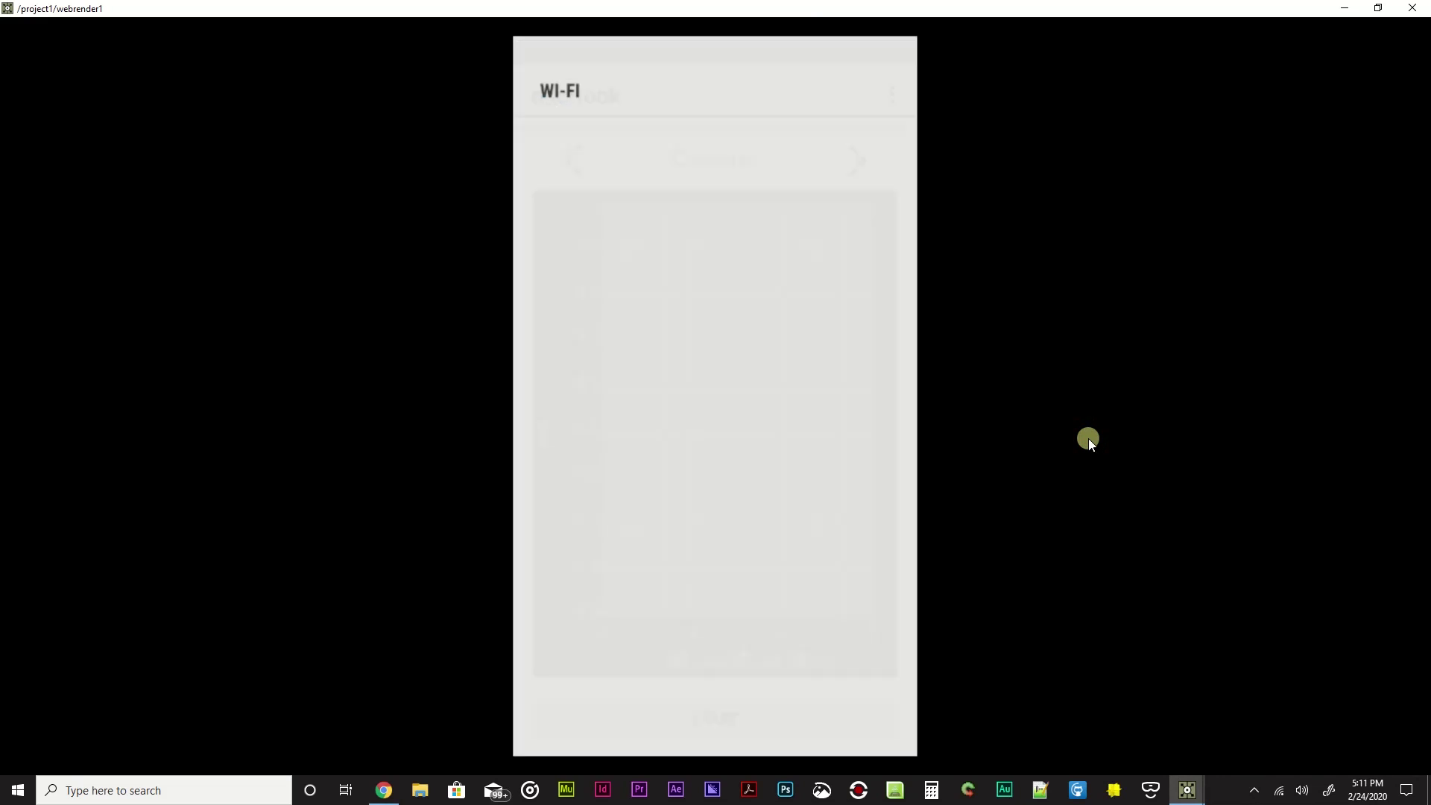
pyautogui.click(1279, 788)
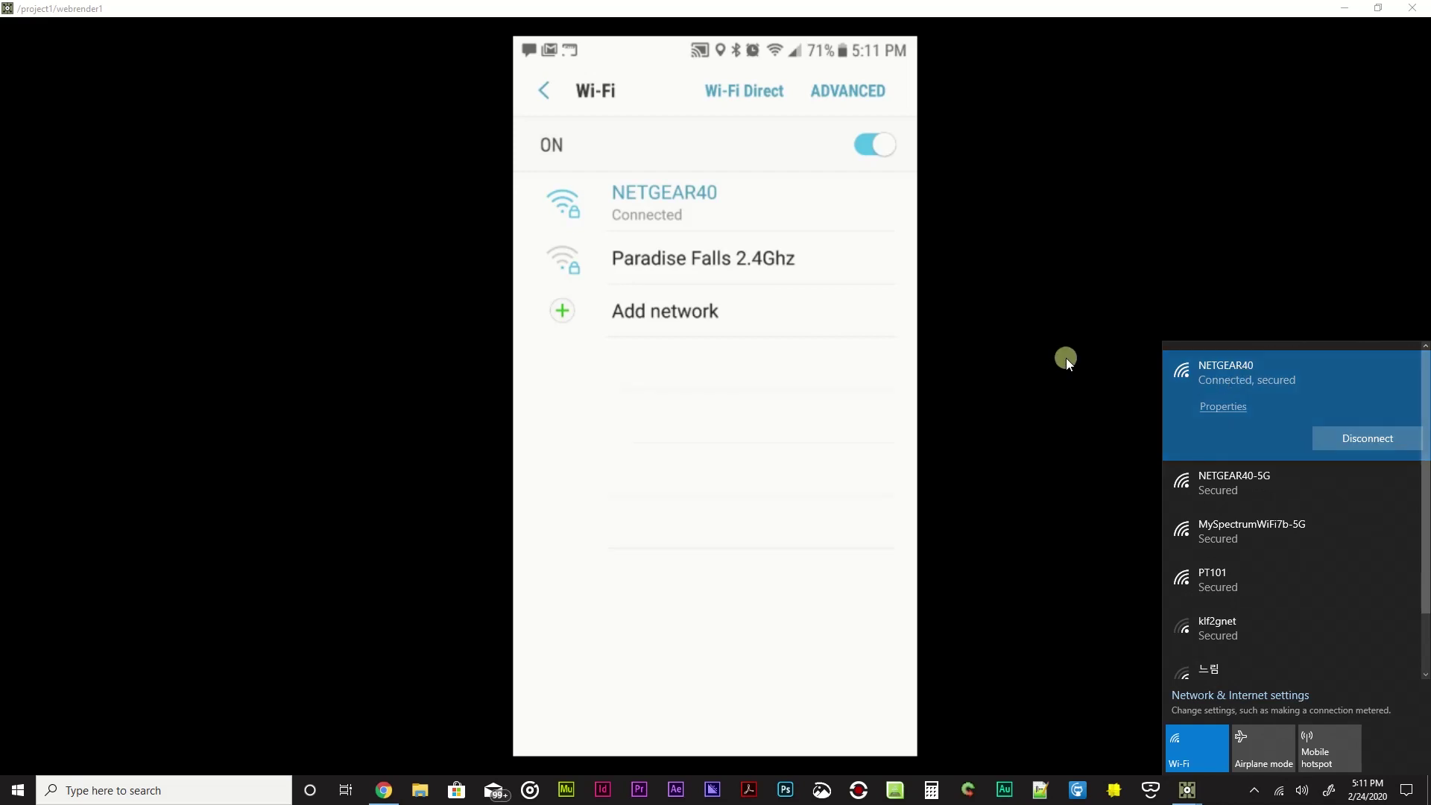
pyautogui.click(1066, 357)
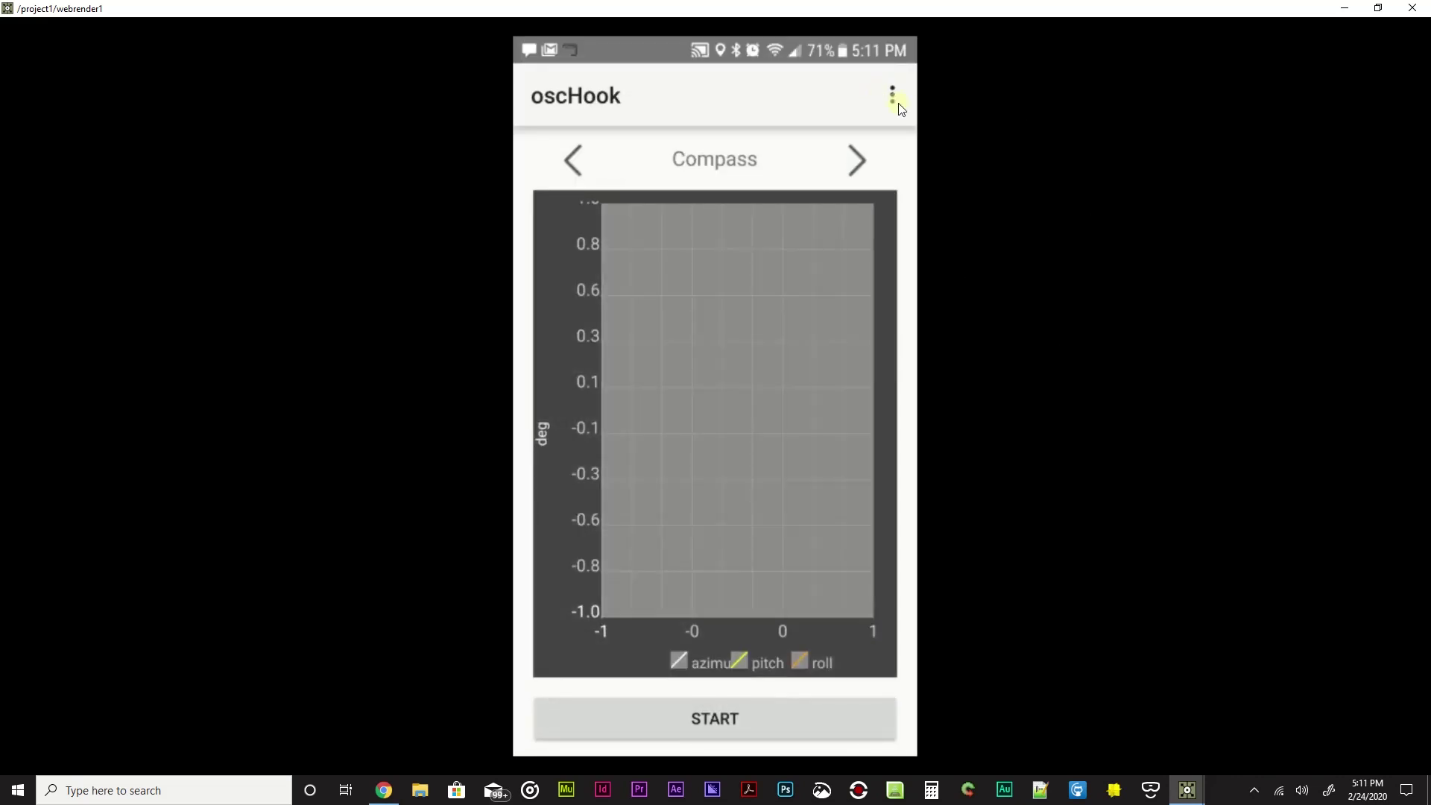
# - Open oscHook's IP / port setup, and look up the PC's IPv4 address in the NETGEAR40 network properties
pyautogui.click(901, 108)
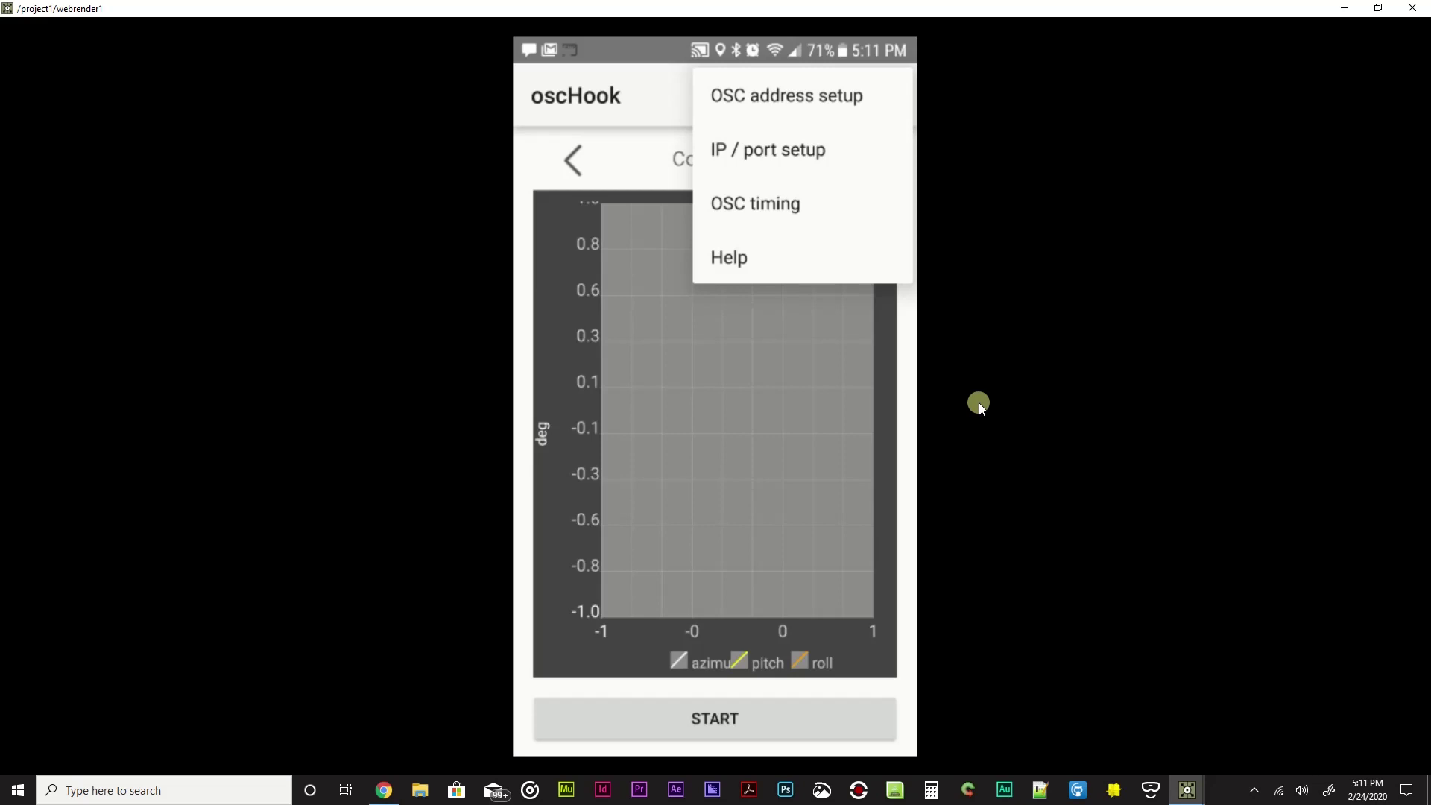
pyautogui.click(856, 171)
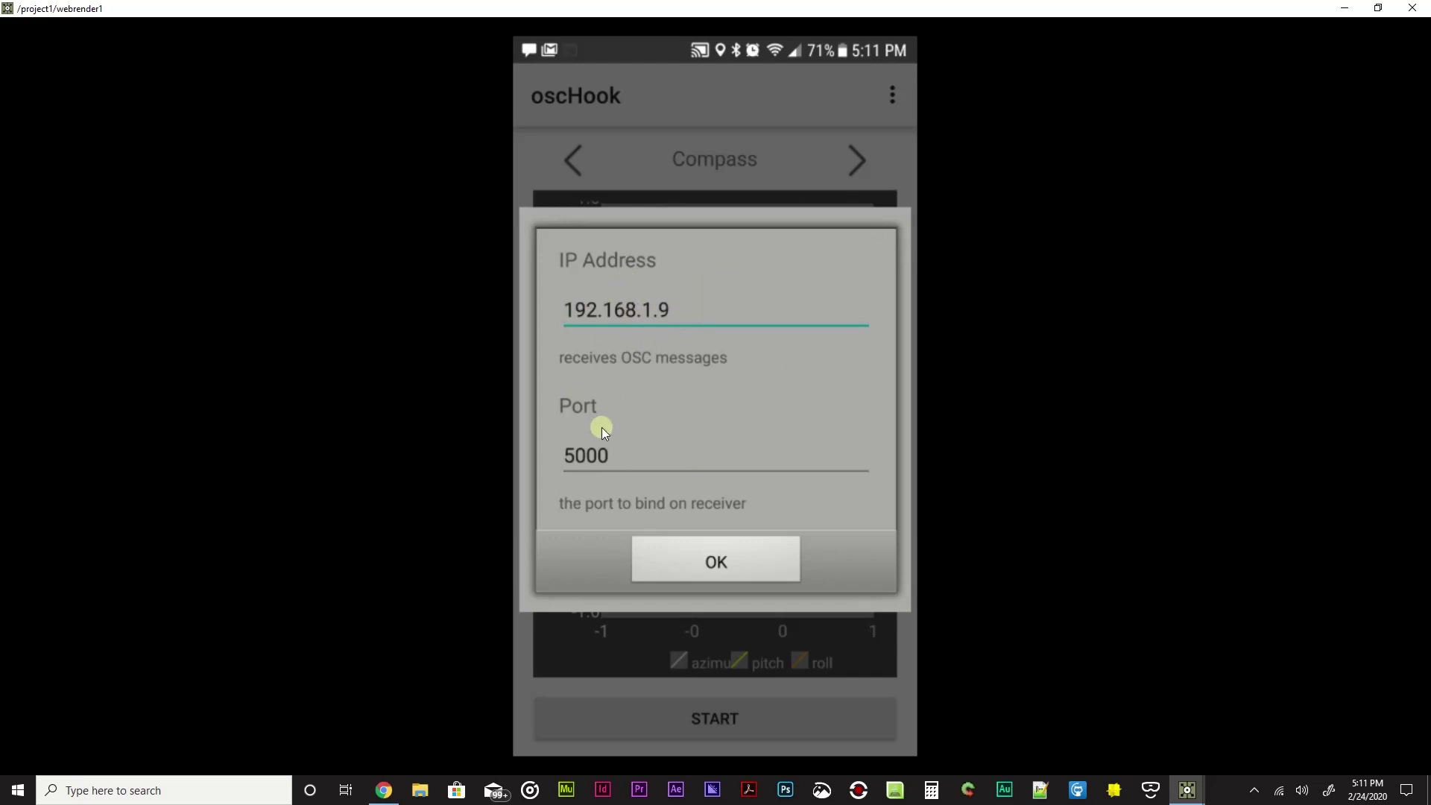
pyautogui.click(1279, 793)
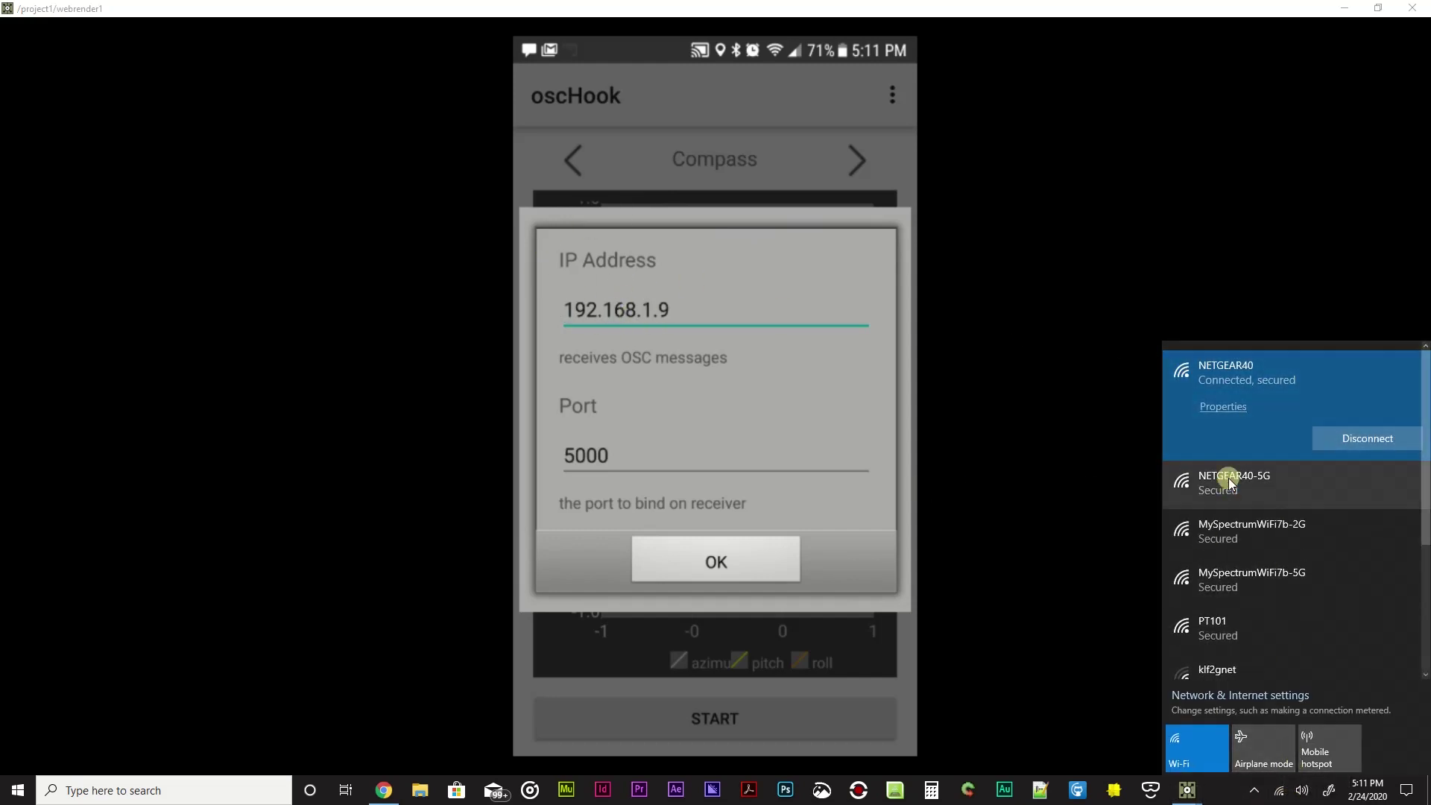
pyautogui.click(1222, 407)
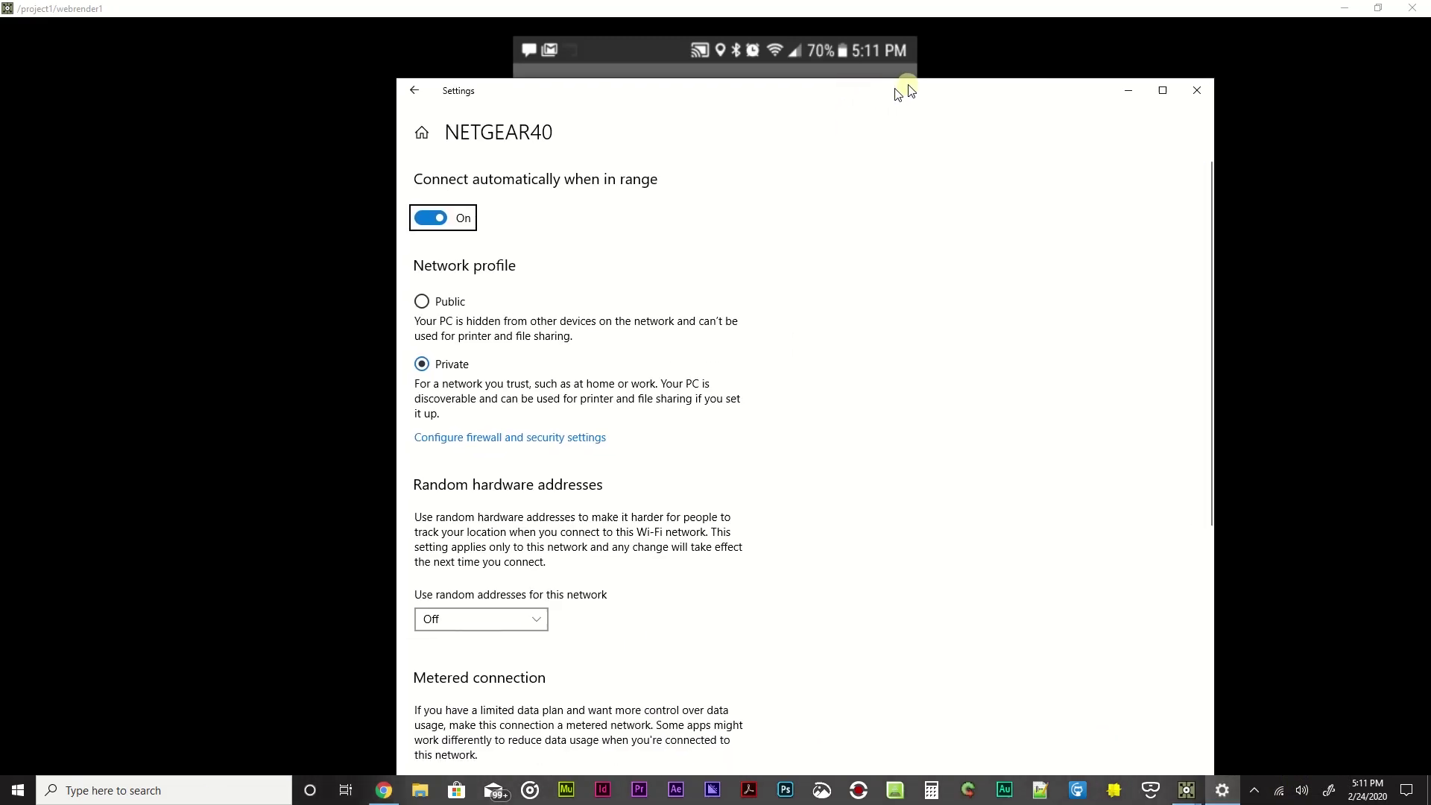
pyautogui.scroll(-8, 829, 341)
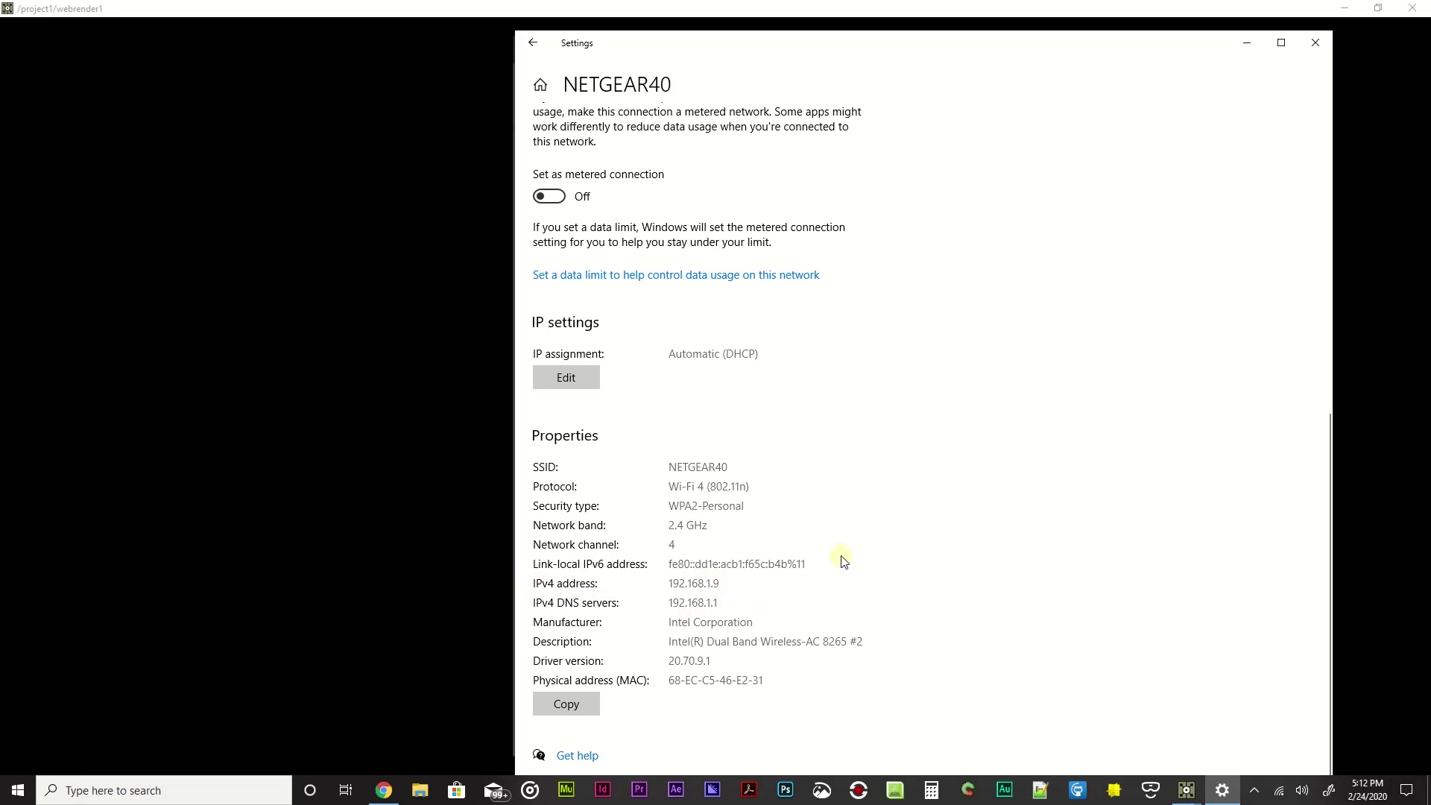
pyautogui.click(1313, 42)
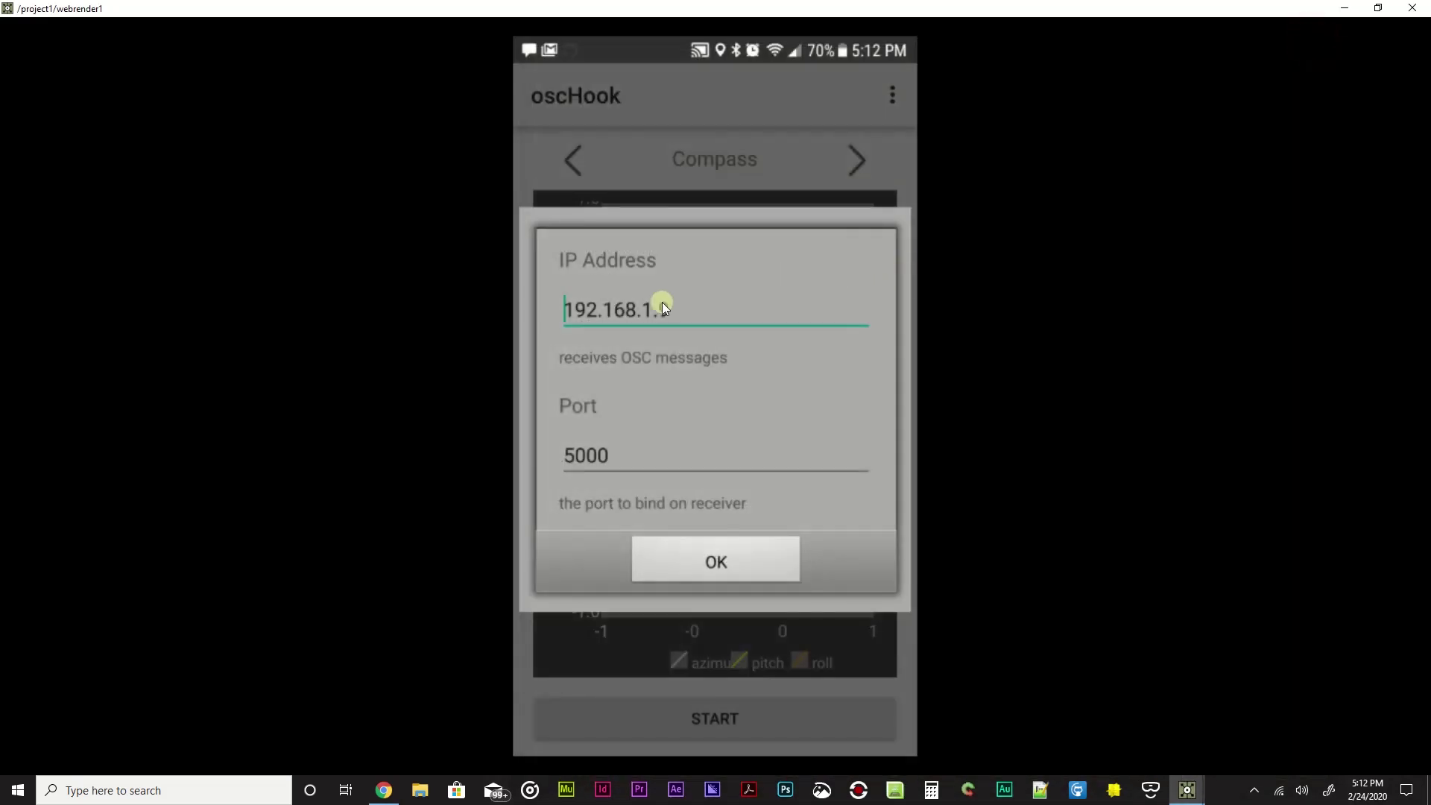
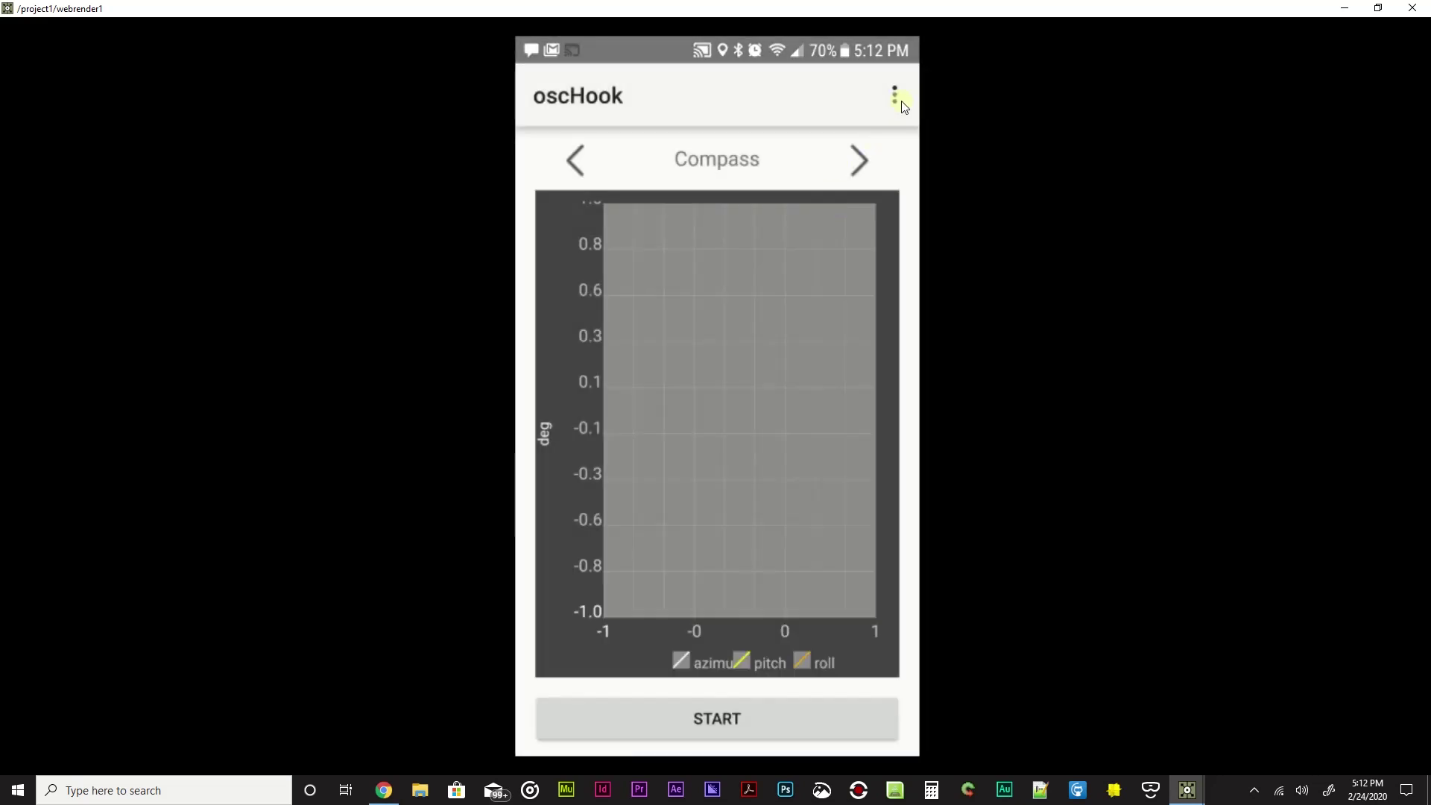
# - Open oscHook's OSC timing option, and review the sensors and addresses listed in its OSC address setup
pyautogui.click(897, 99)
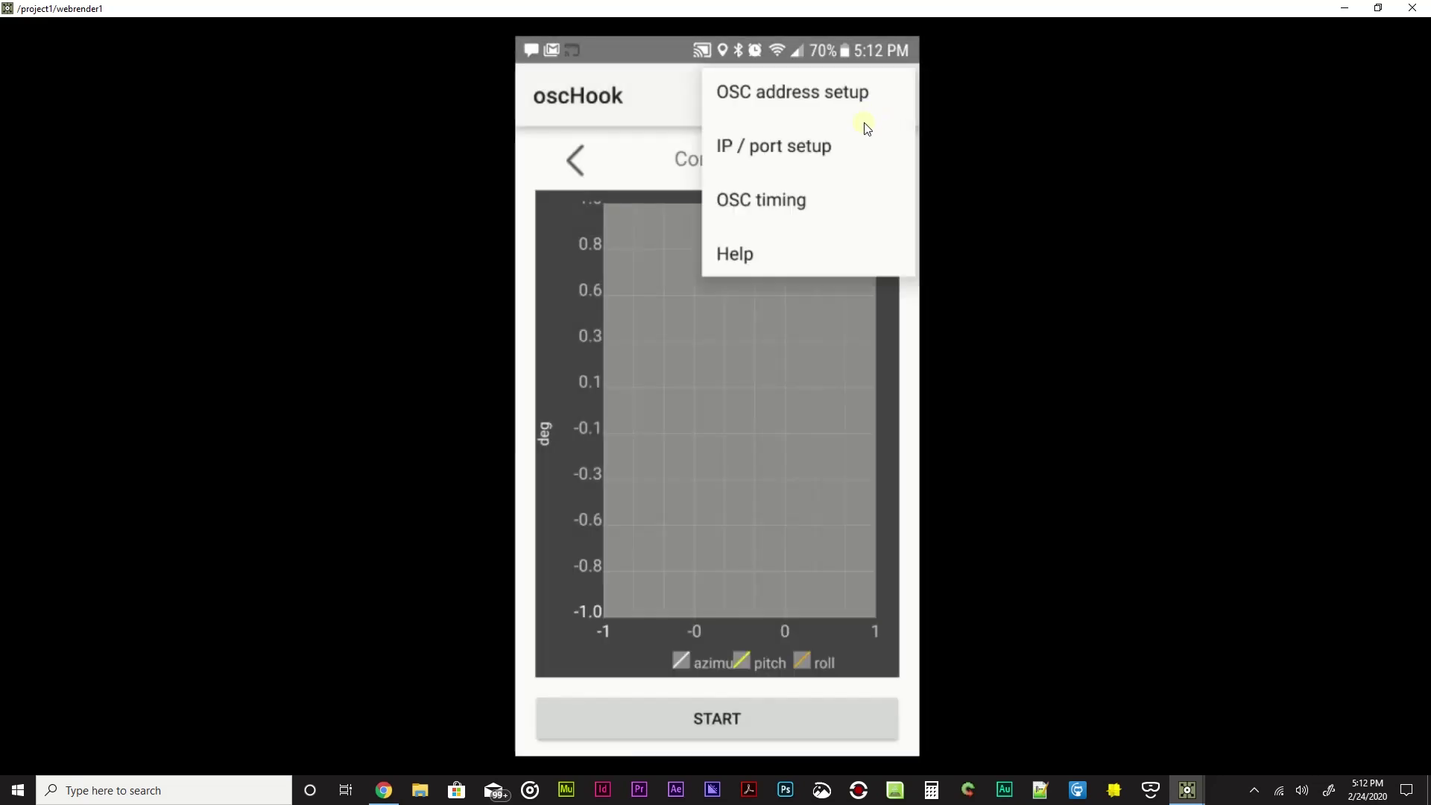
pyautogui.click(831, 212)
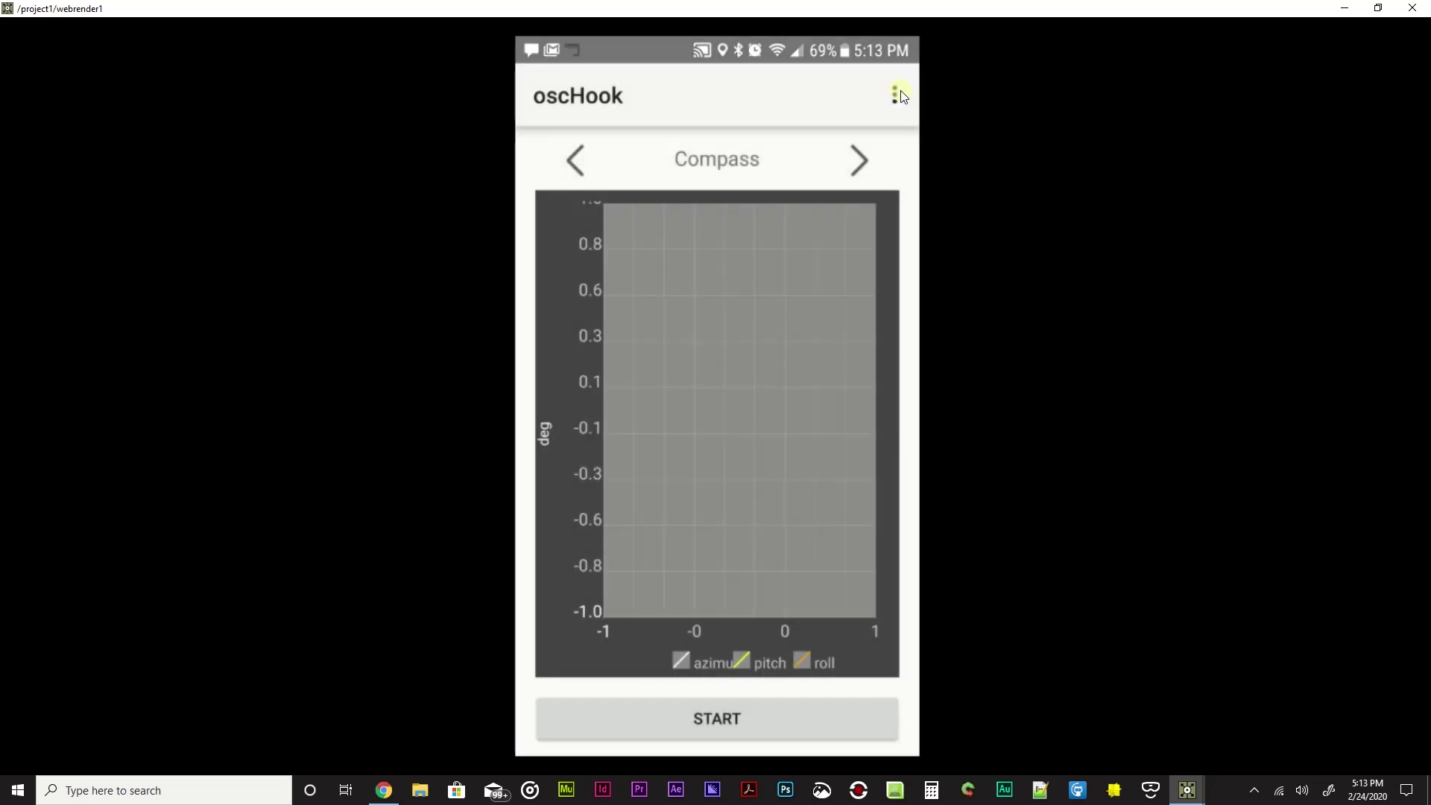
pyautogui.click(897, 94)
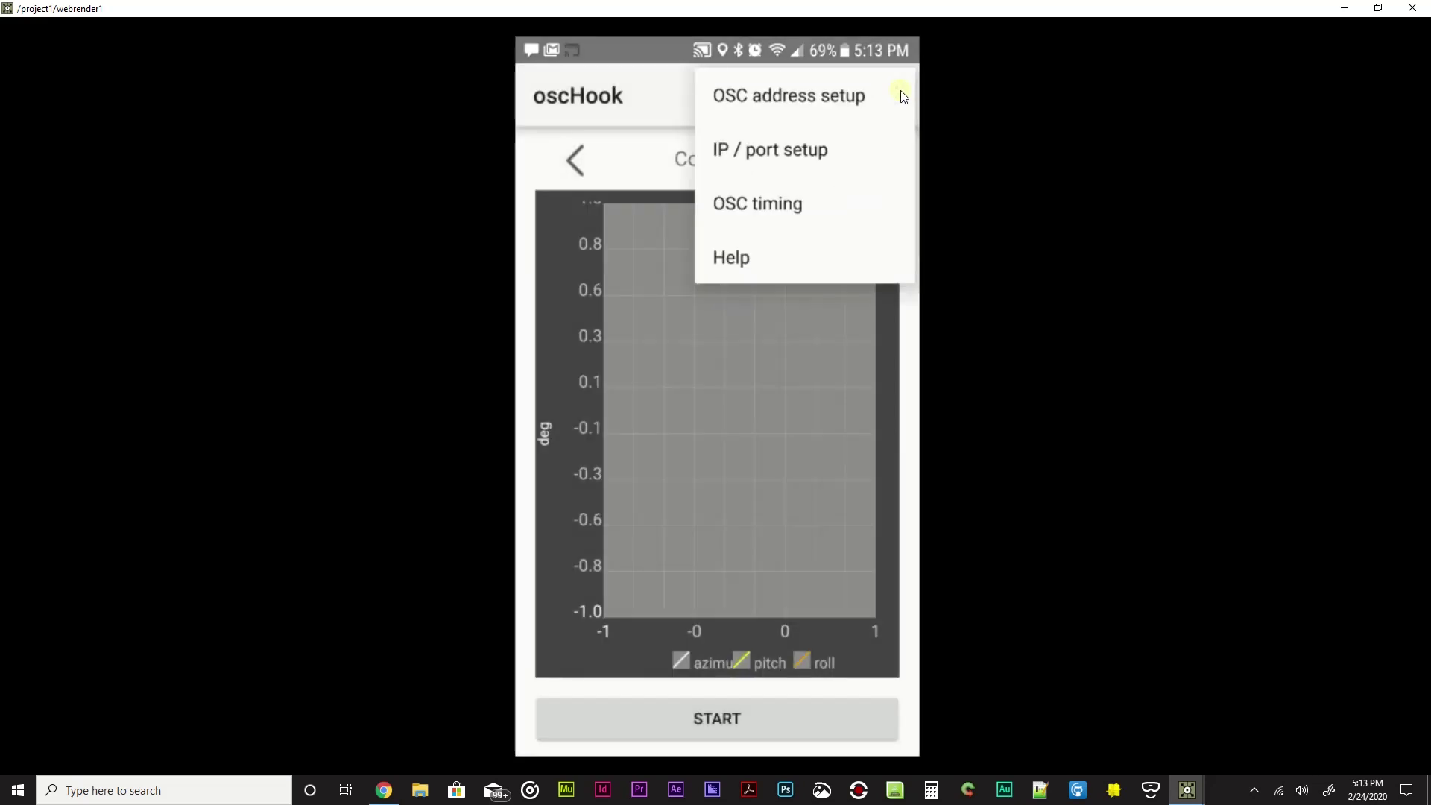
pyautogui.click(836, 104)
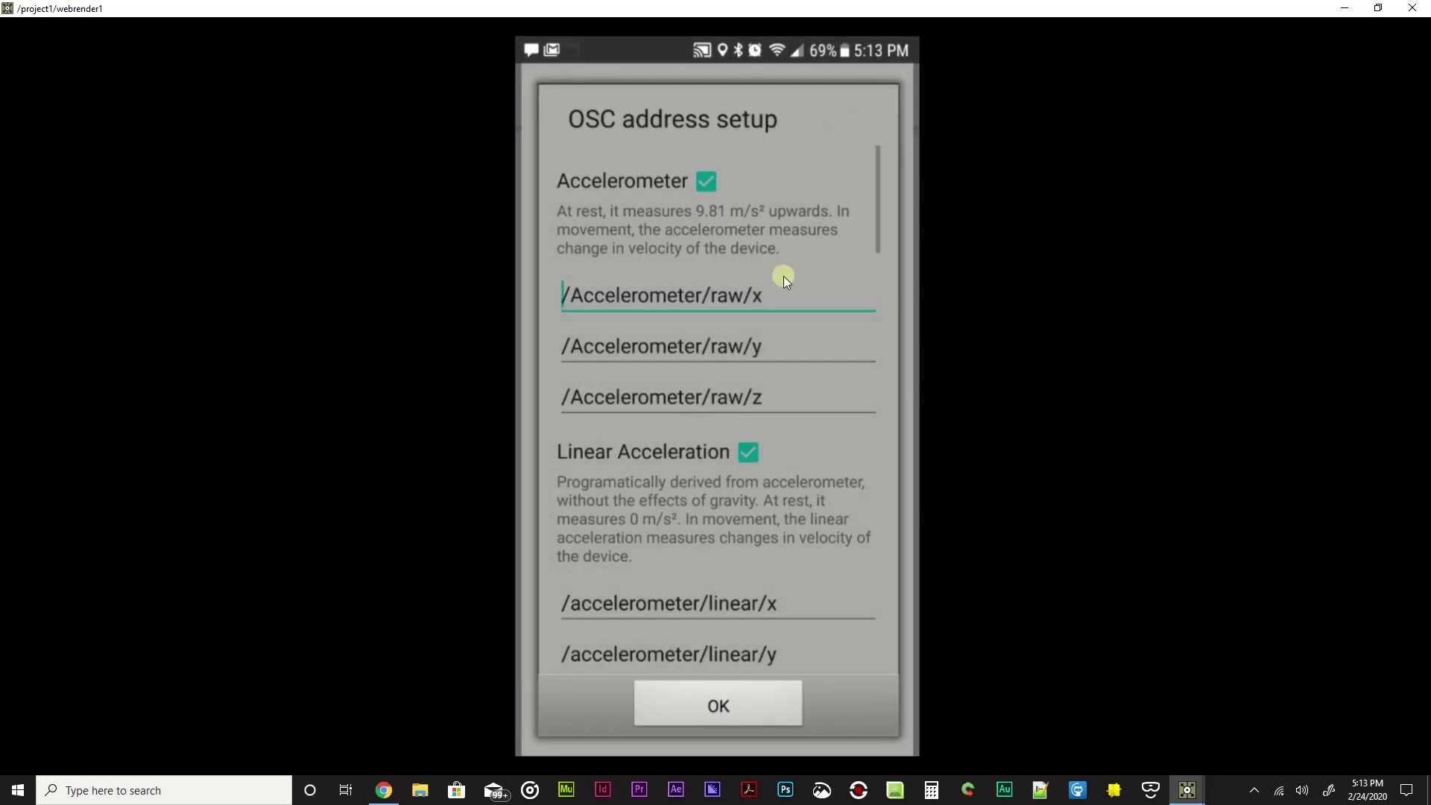
pyautogui.scroll(-1, 783, 276)
pyautogui.scroll(1, 784, 275)
pyautogui.scroll(-2, 786, 275)
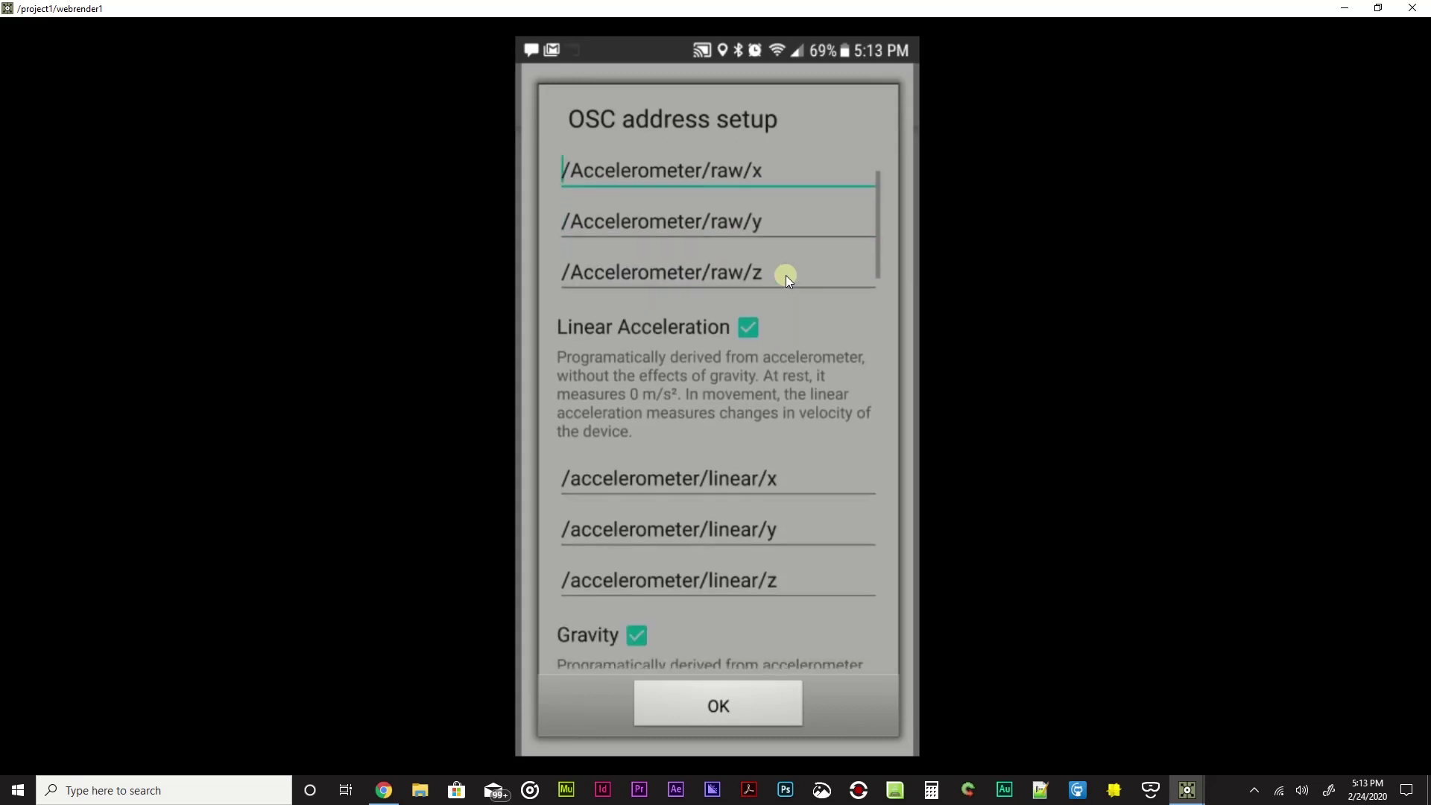
pyautogui.scroll(-8, 786, 275)
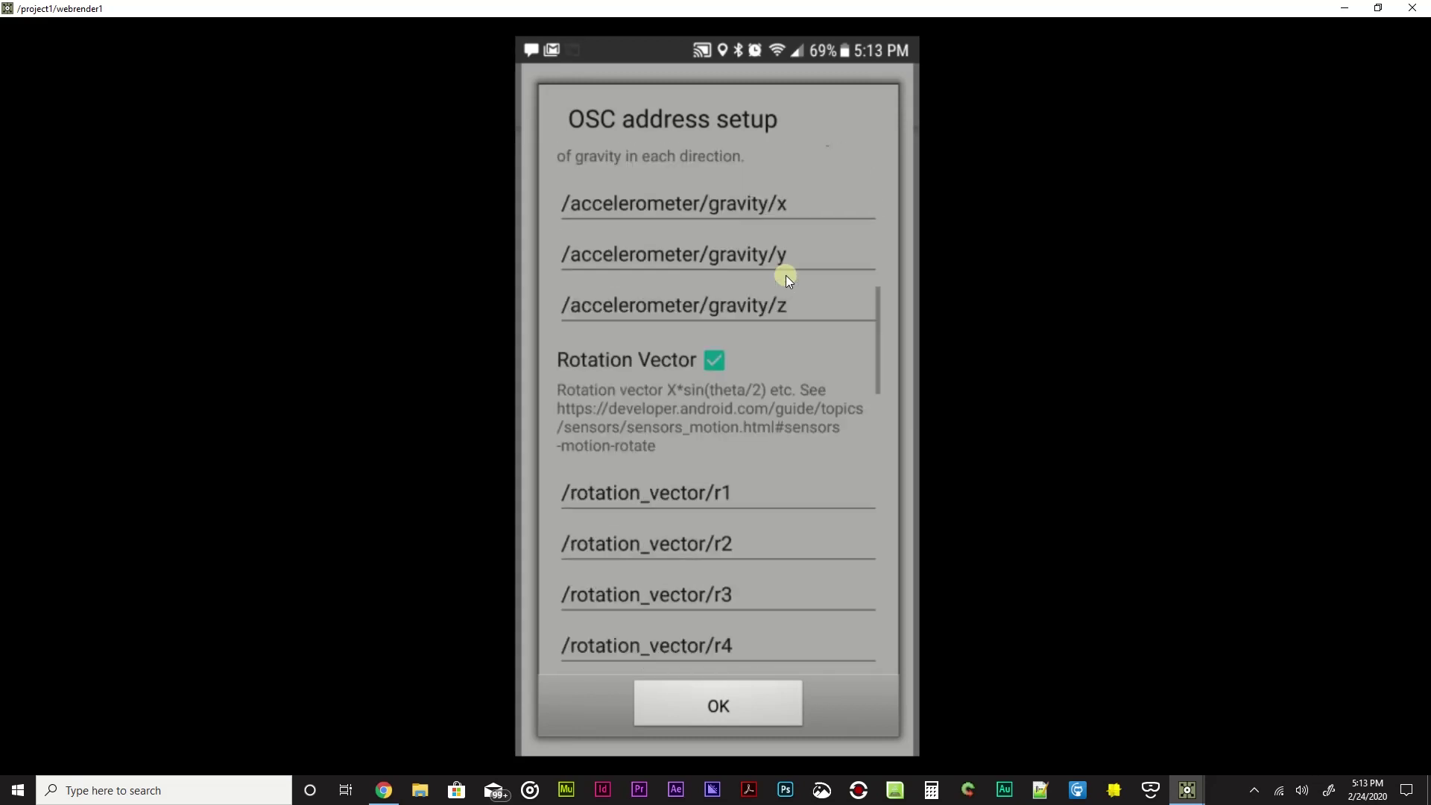
pyautogui.scroll(-10, 785, 275)
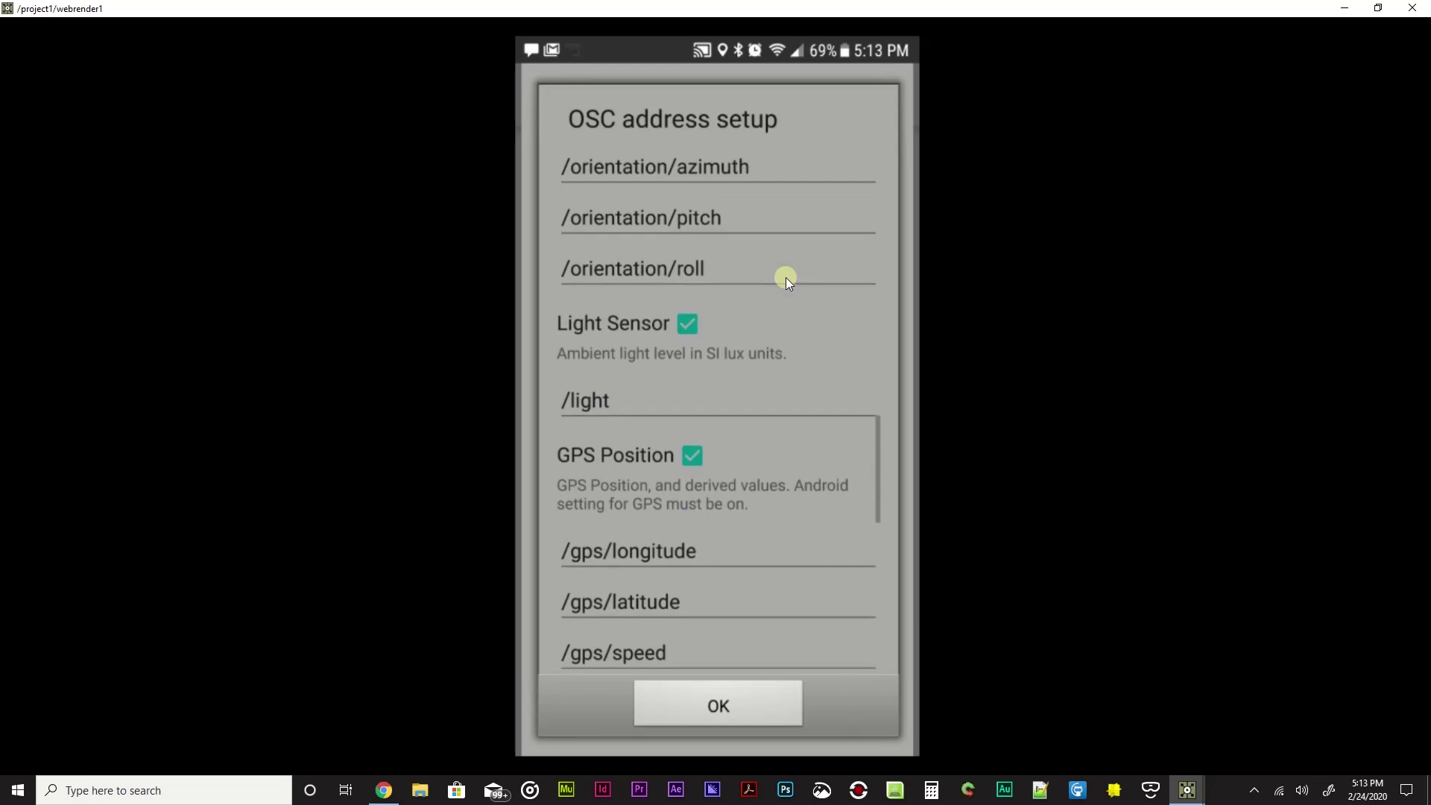
pyautogui.scroll(-8, 787, 277)
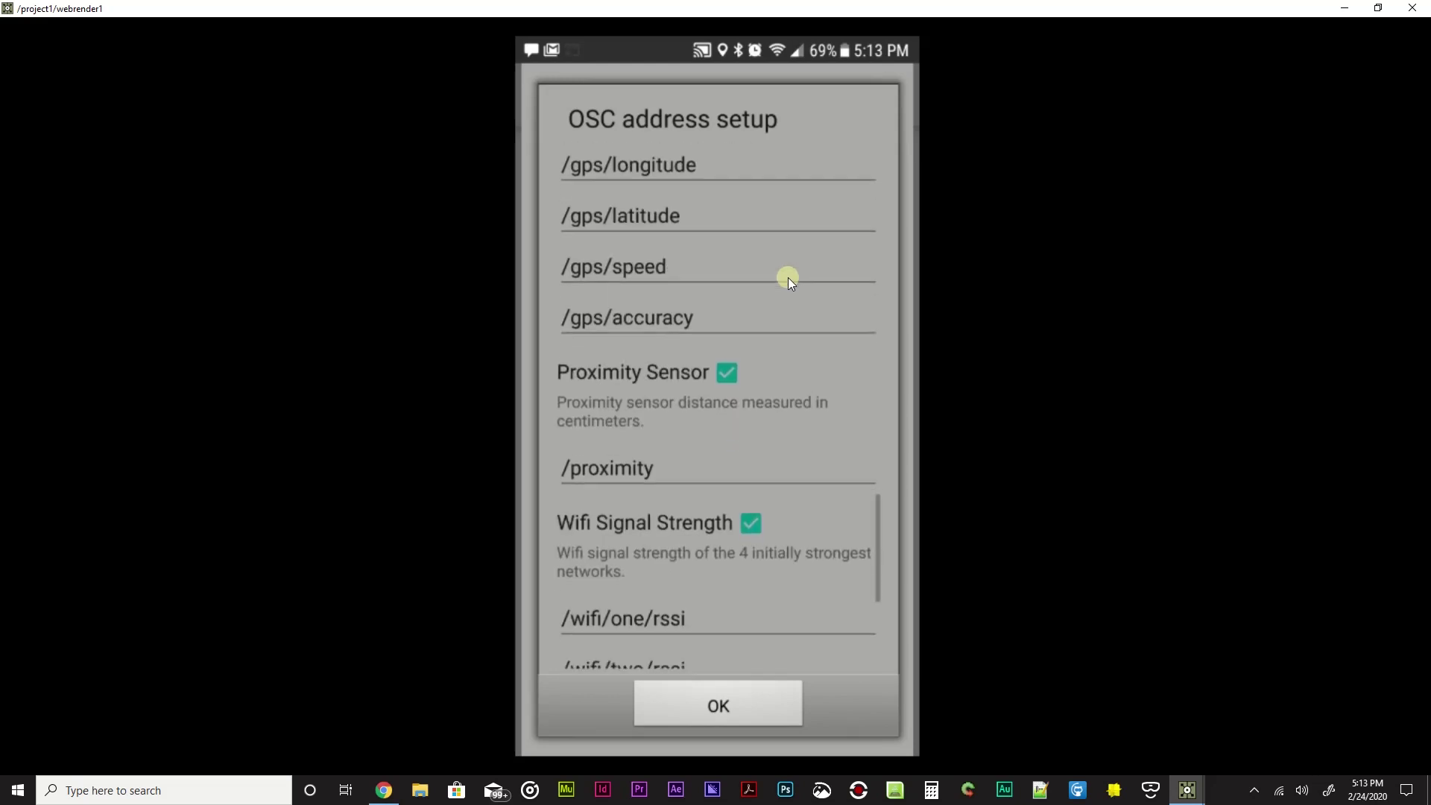
pyautogui.scroll(-5, 789, 281)
pyautogui.scroll(5, 790, 283)
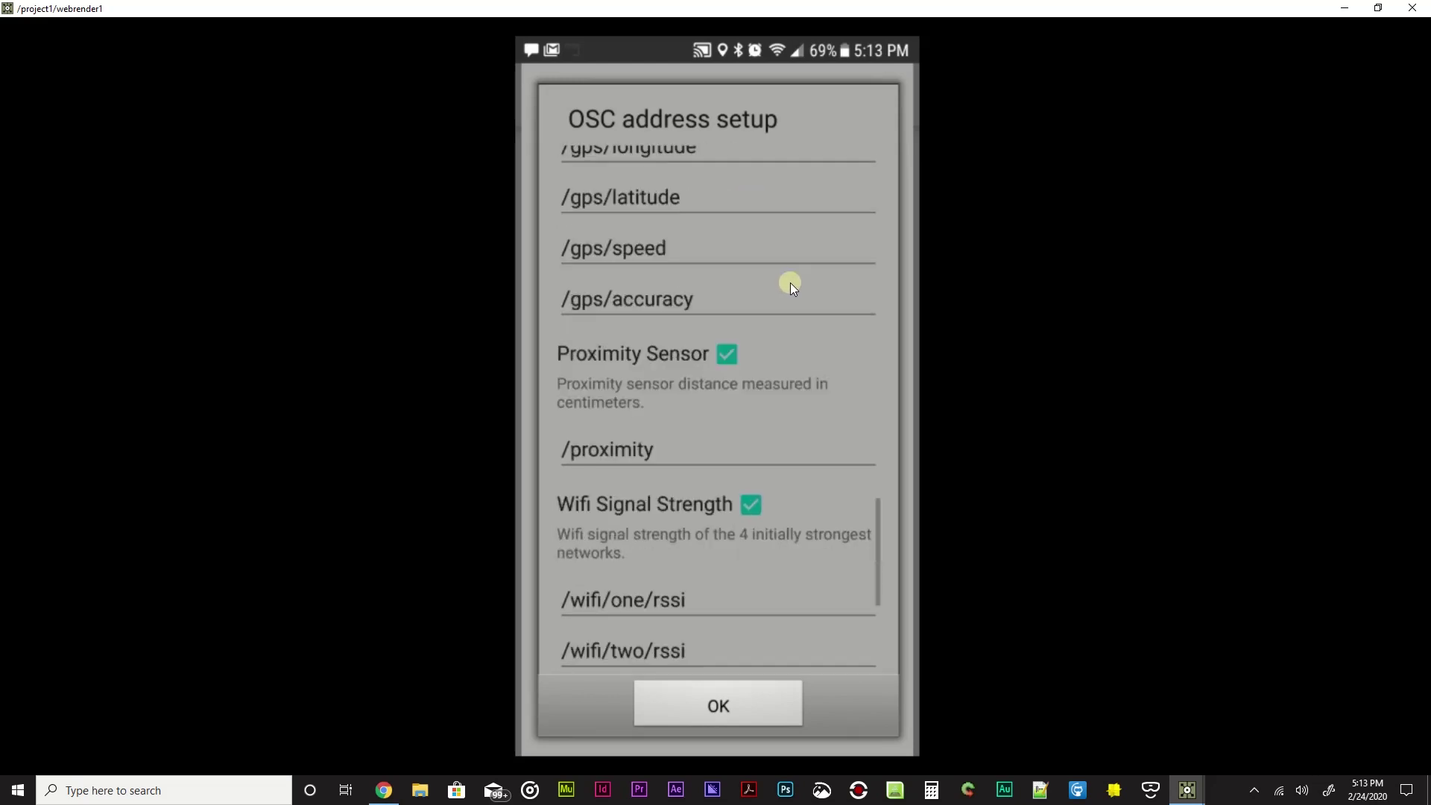
pyautogui.scroll(20, 790, 282)
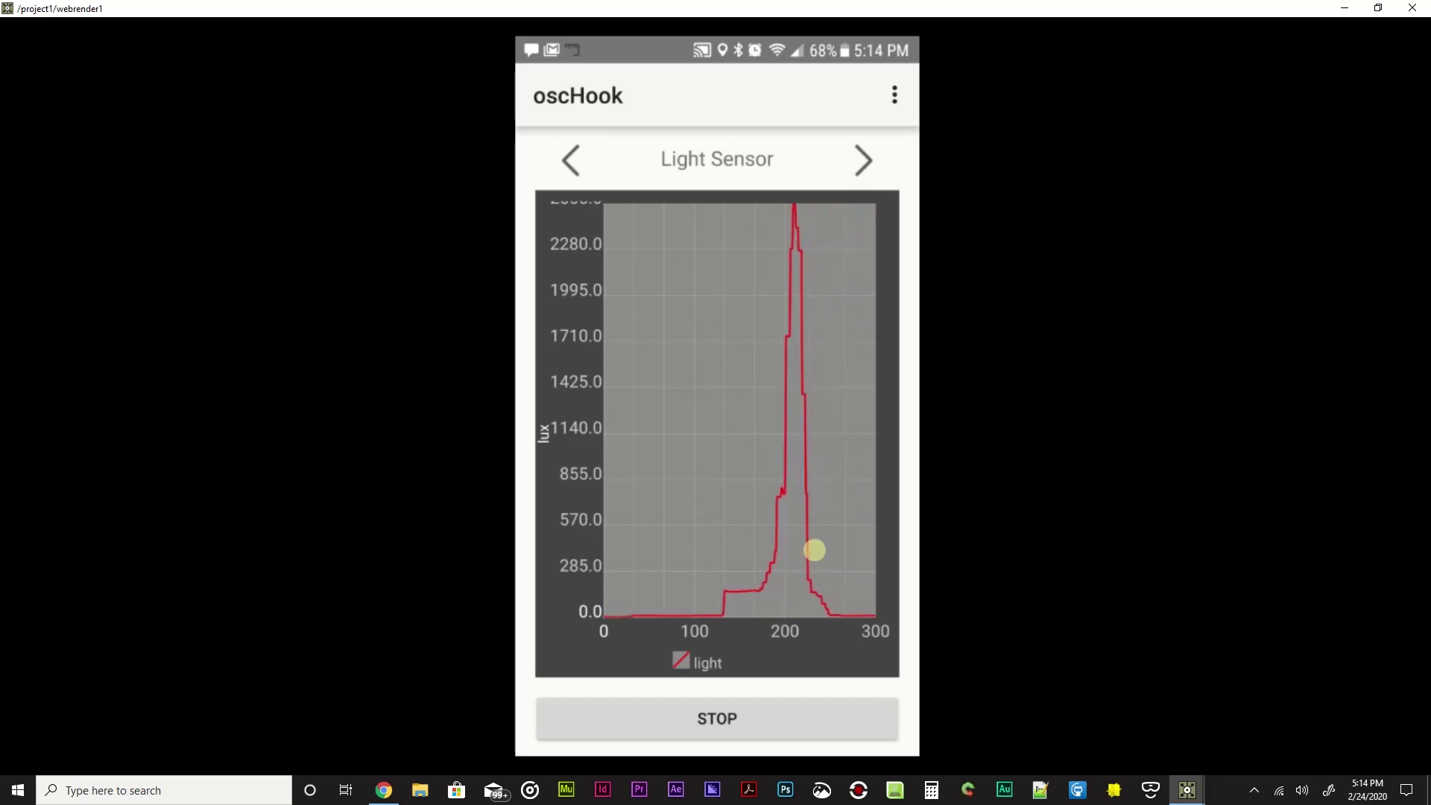
# - Shrink the phone-mirror viewer to a small floating window beside the webrender1 operator, and close the Palette
pyautogui.click(1383, 14)
pyautogui.moveTo(957, 320); pyautogui.dragTo(760, 313)
pyautogui.moveTo(561, 120); pyautogui.dragTo(156, 238)
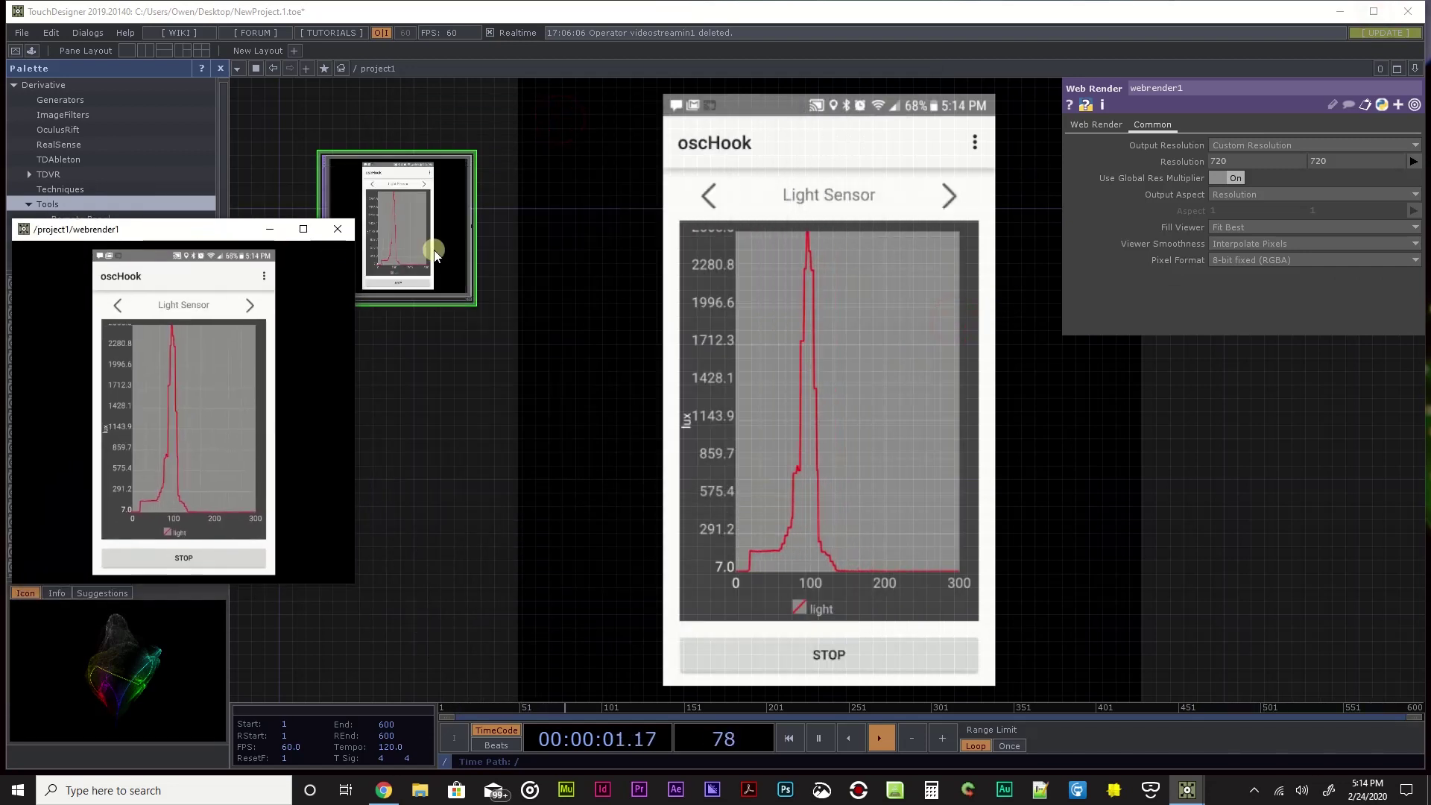
pyautogui.moveTo(450, 289); pyautogui.dragTo(704, 382)
pyautogui.press('h')
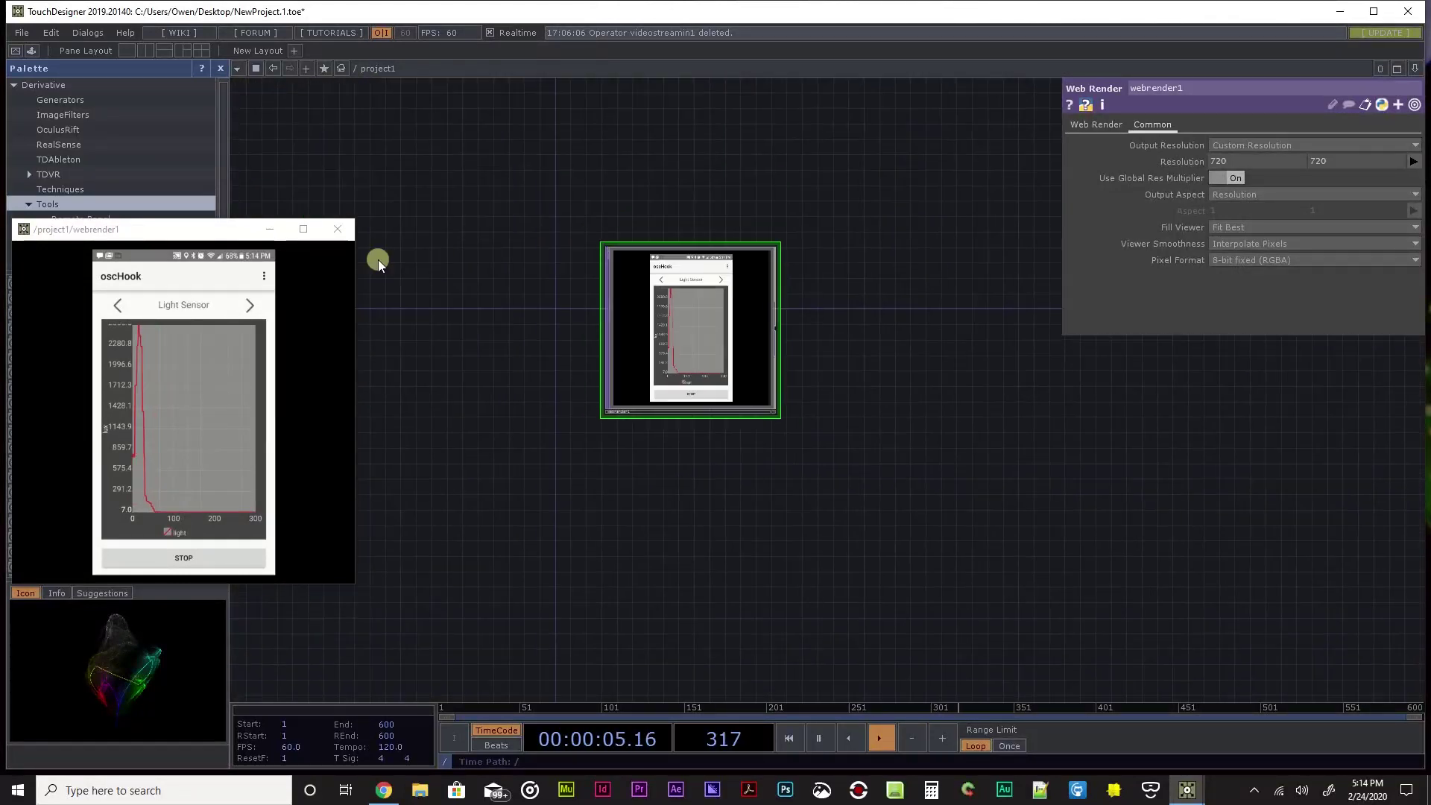
pyautogui.moveTo(150, 229); pyautogui.dragTo(182, 105)
pyautogui.click(225, 68)
# - Add an OSC In CHOP to an empty area of the project1 network above webrender1
pyautogui.moveTo(662, 250); pyautogui.dragTo(802, 364)
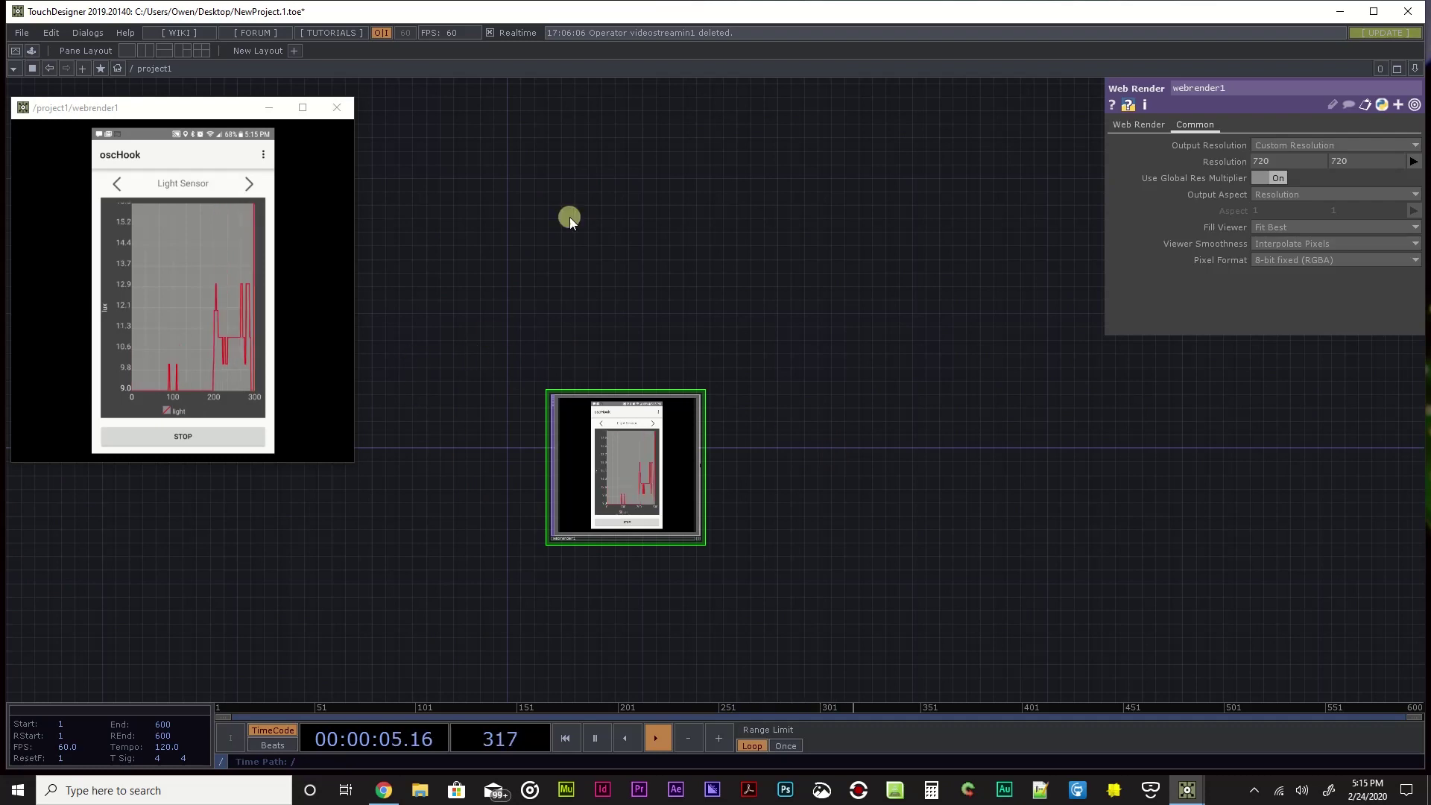
pyautogui.moveTo(569, 216); pyautogui.dragTo(591, 328)
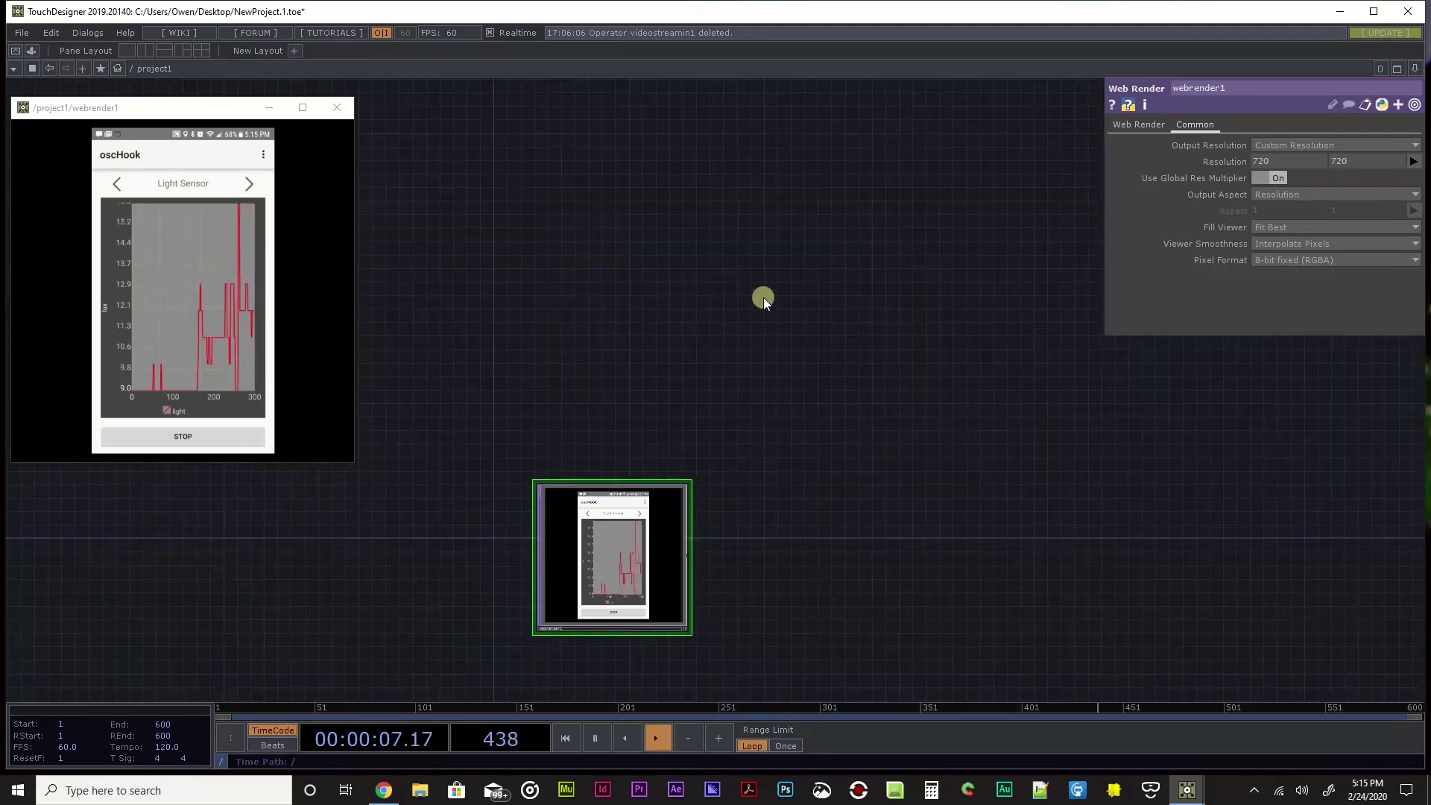
pyautogui.moveTo(719, 317); pyautogui.dragTo(648, 432)
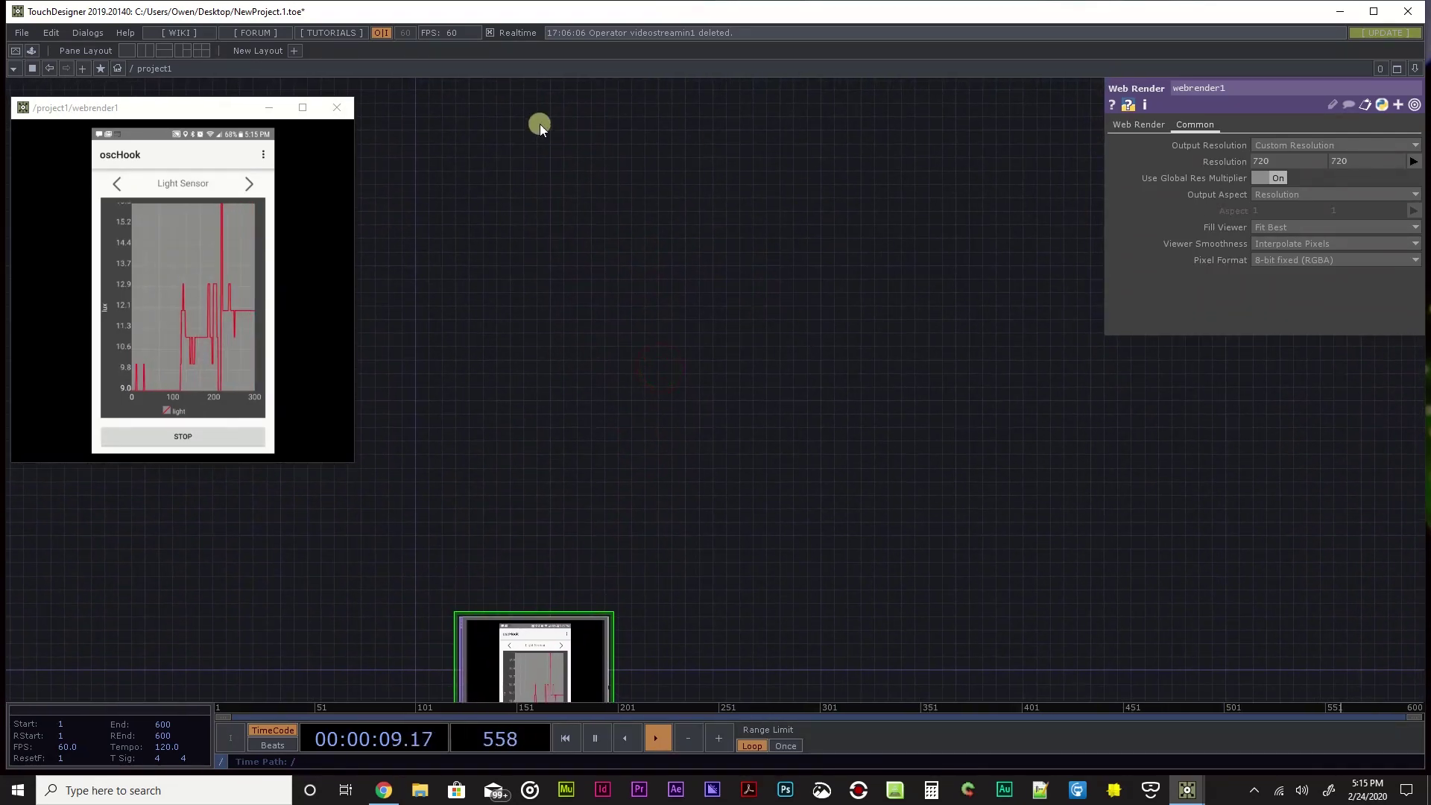
pyautogui.doubleClick(747, 284)
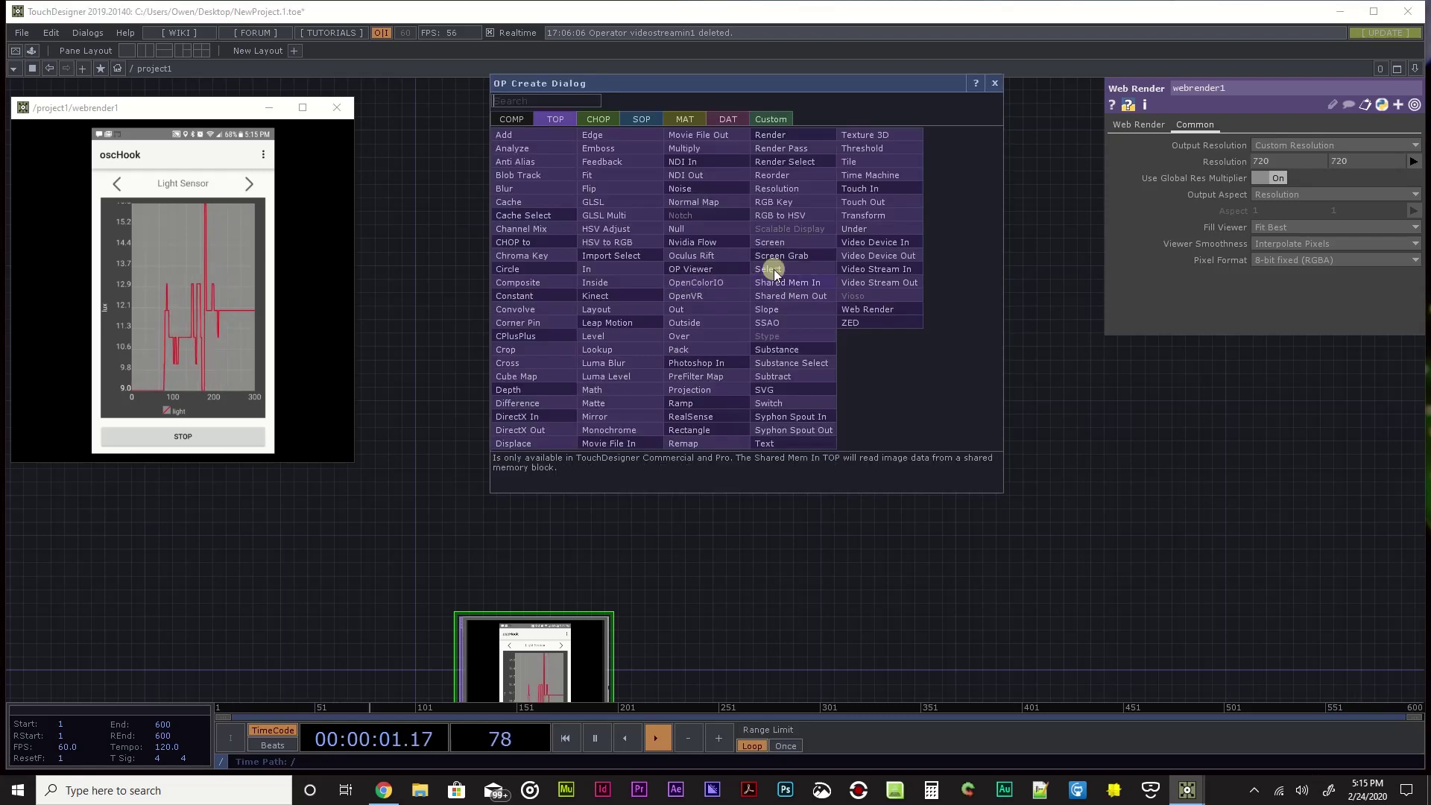
pyautogui.click(605, 119)
pyautogui.click(511, 101)
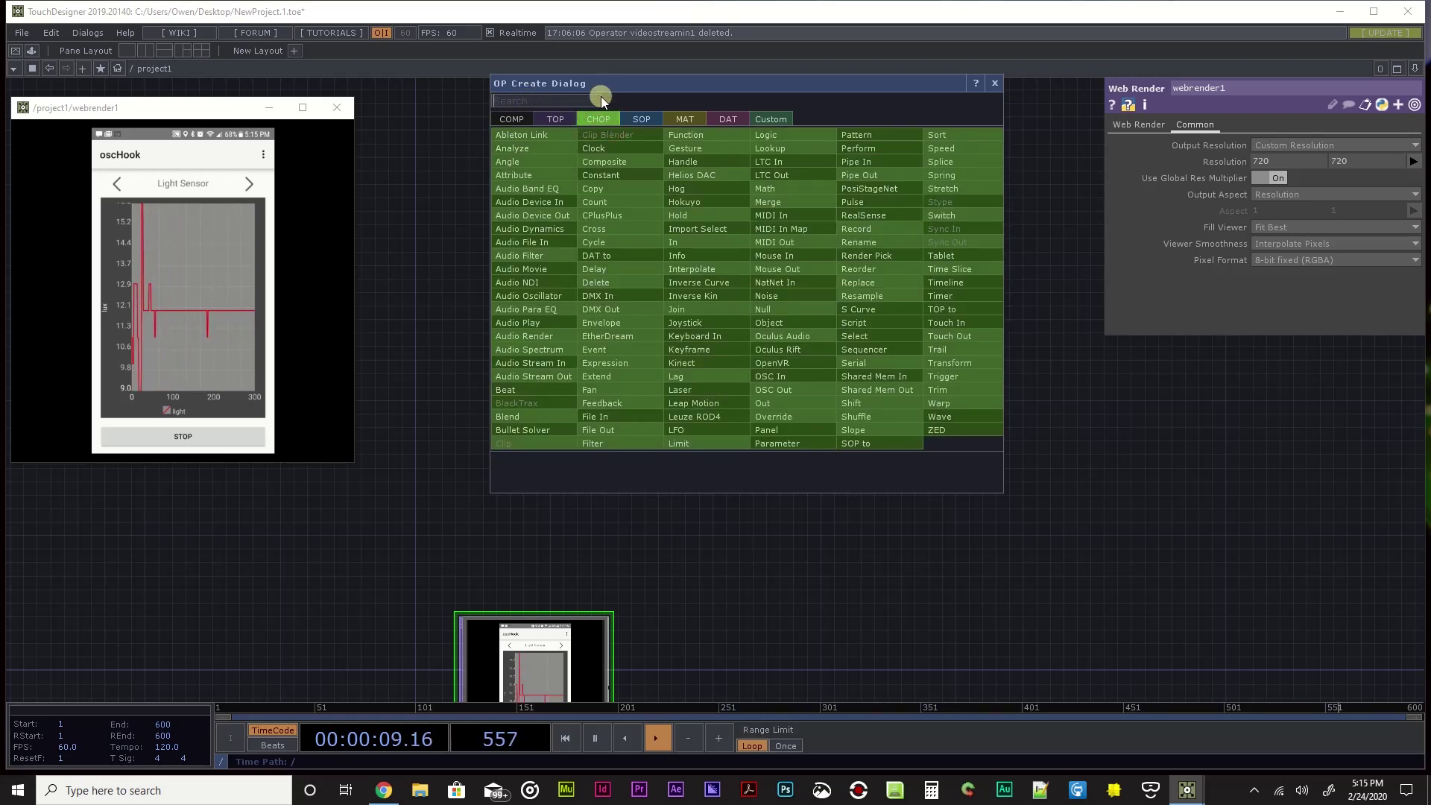
pyautogui.write('osc')
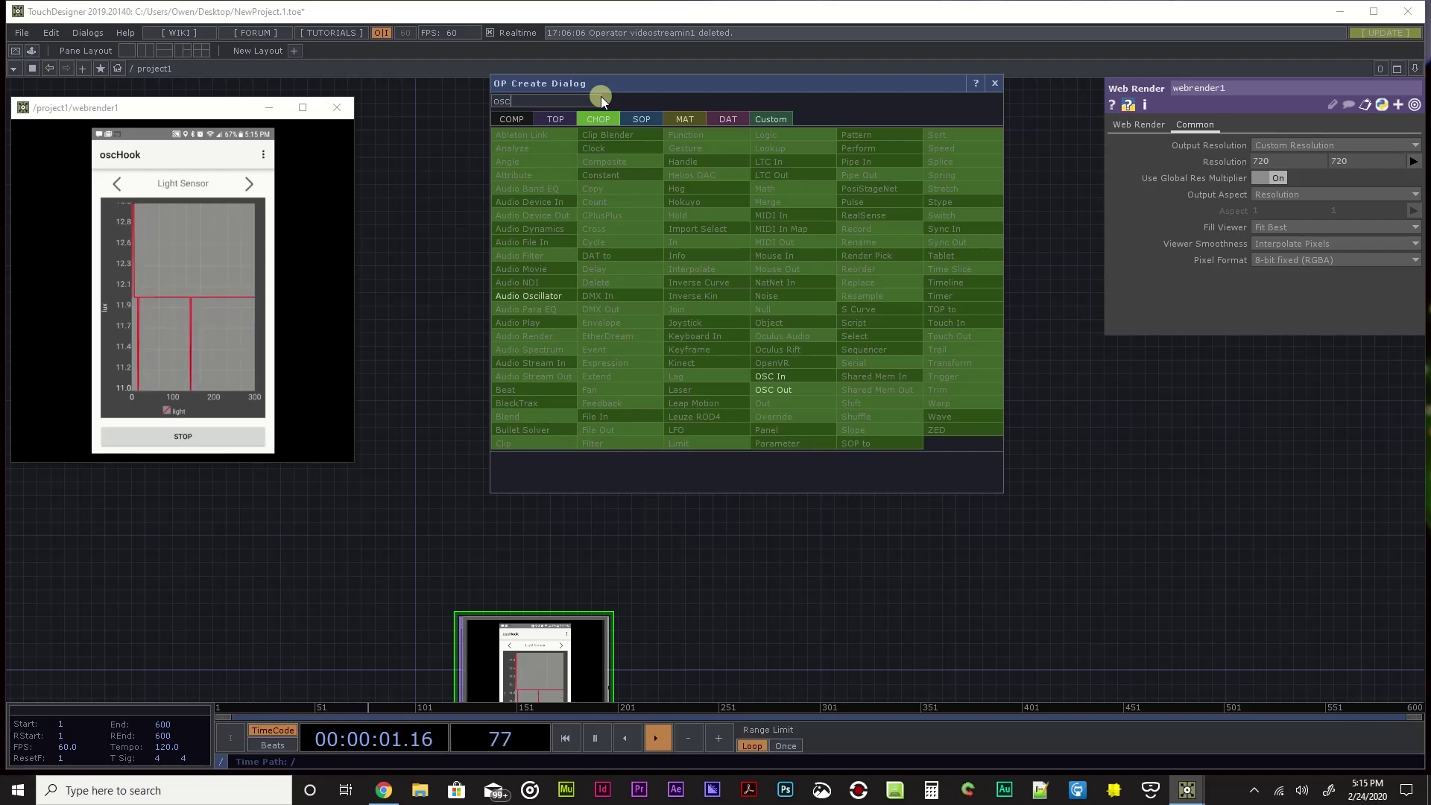
pyautogui.click(815, 373)
pyautogui.click(555, 268)
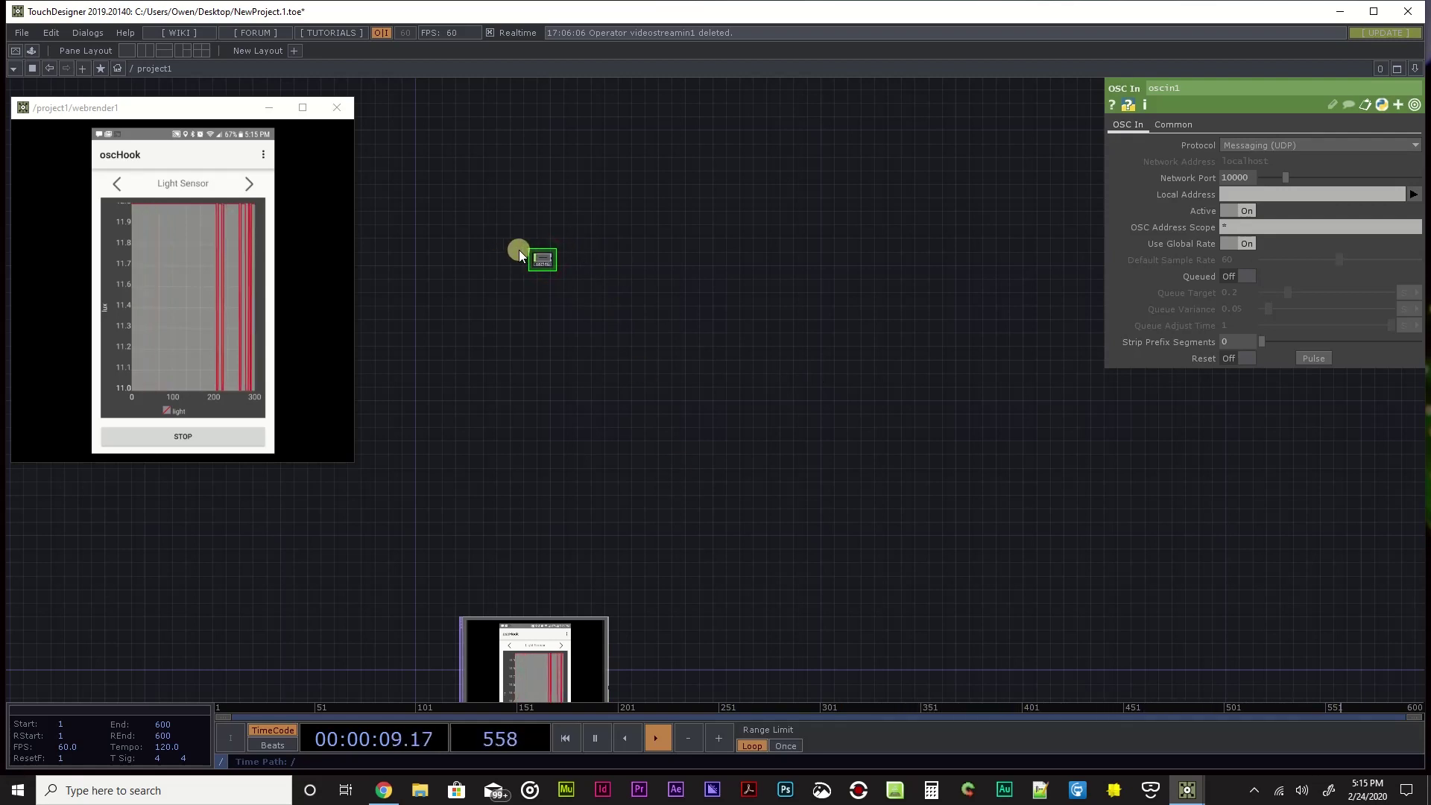
# - Set the OSC In CHOP's network port to 5000
pyautogui.scroll(4, 513, 252)
pyautogui.scroll(5, 519, 250)
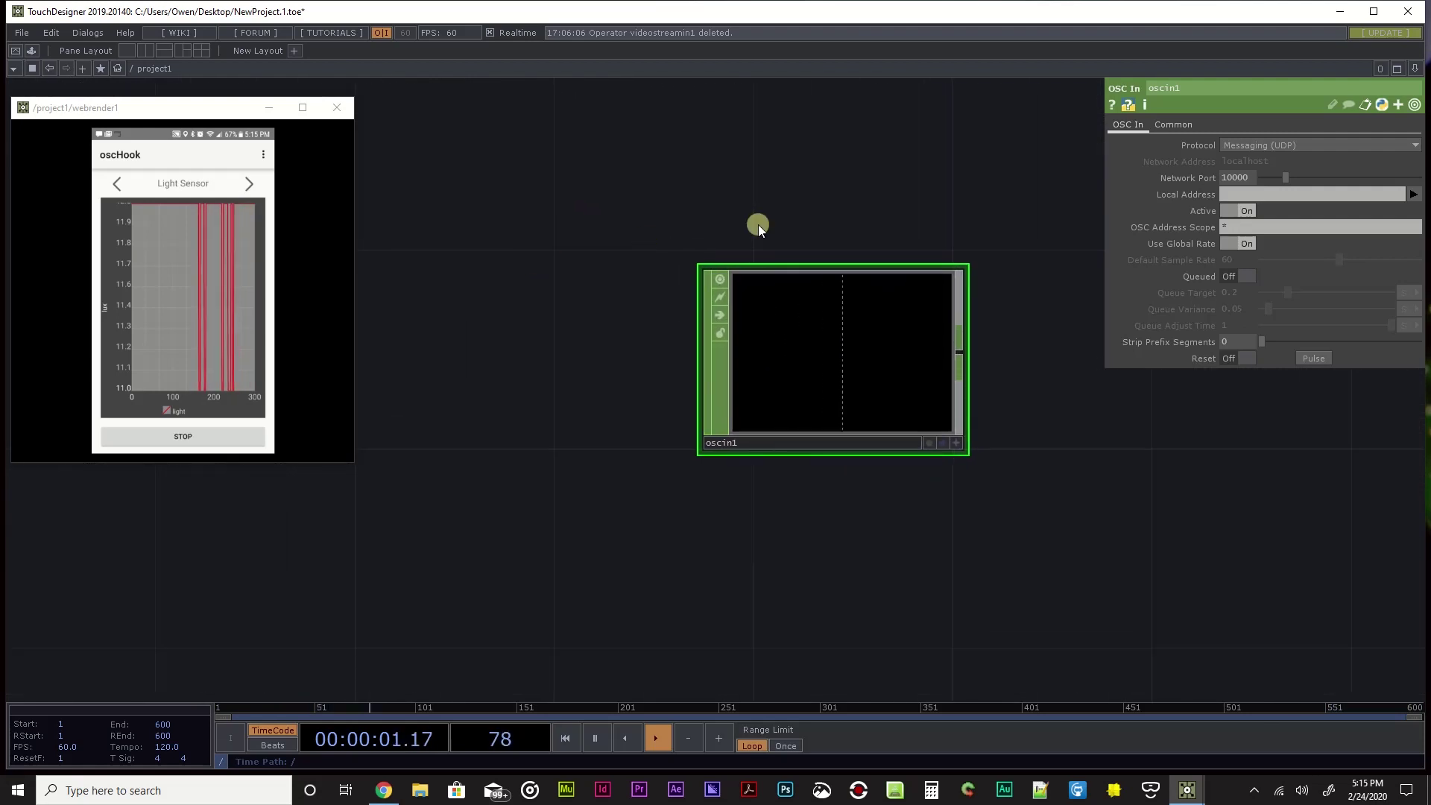
pyautogui.moveTo(814, 204); pyautogui.dragTo(566, 175)
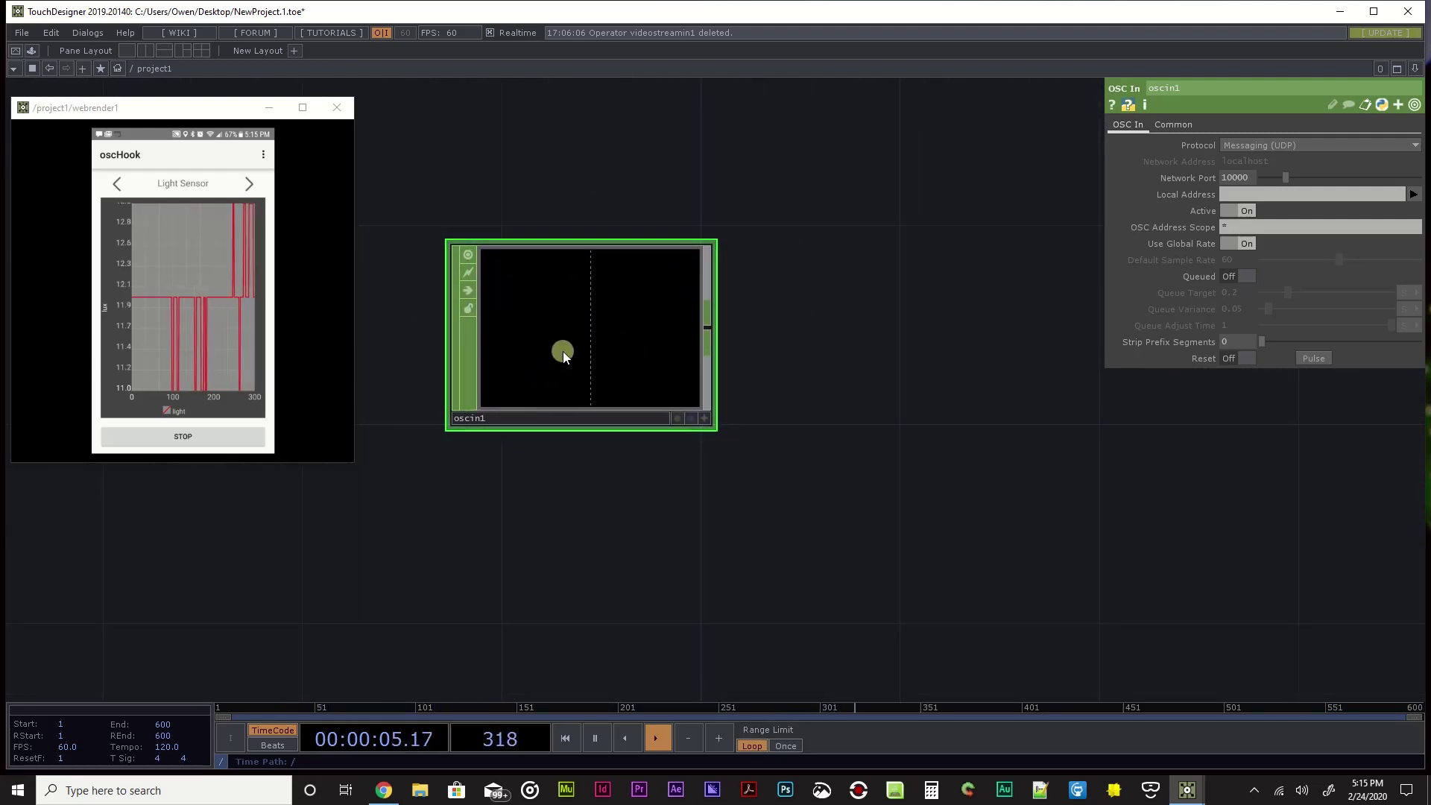
pyautogui.click(1249, 178)
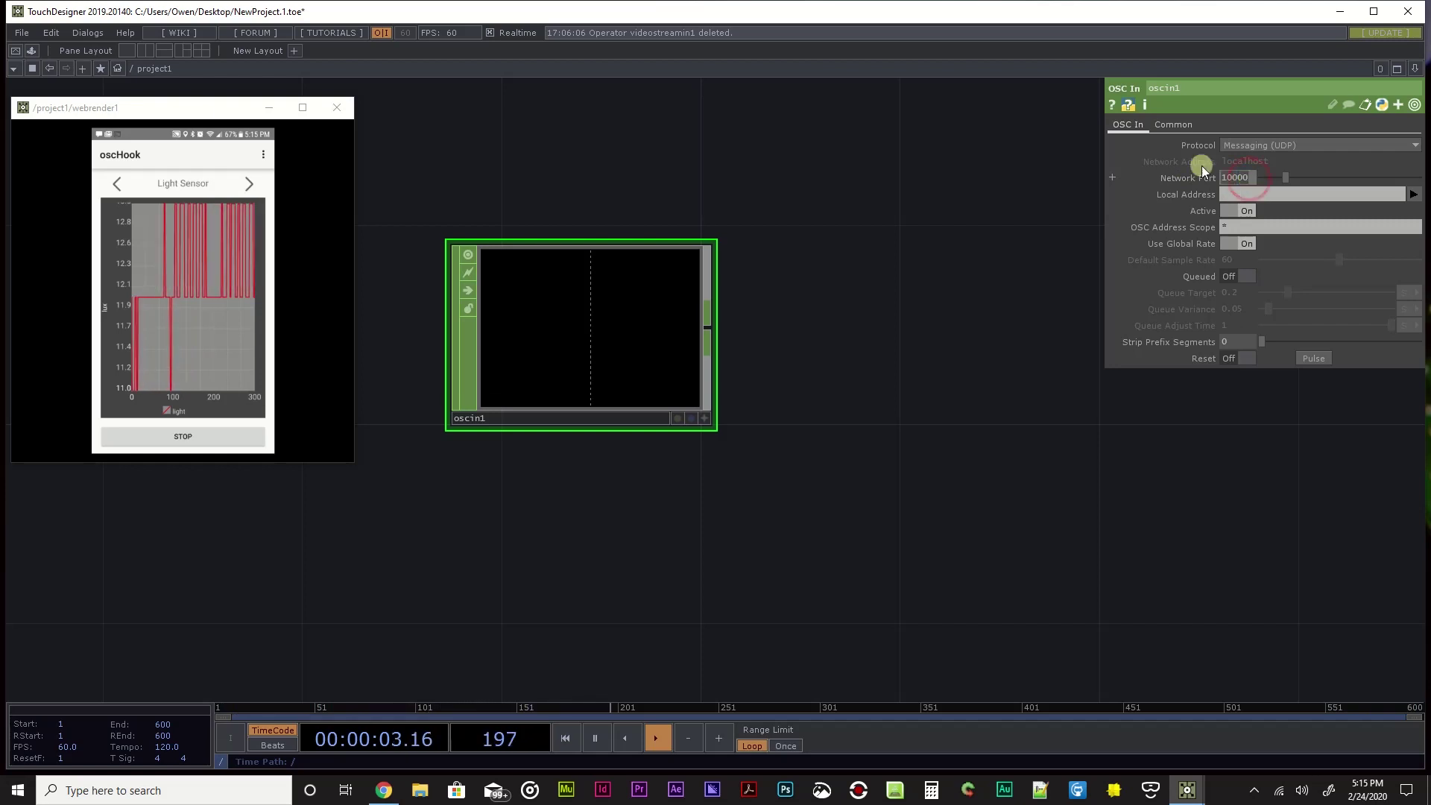
pyautogui.write('50')
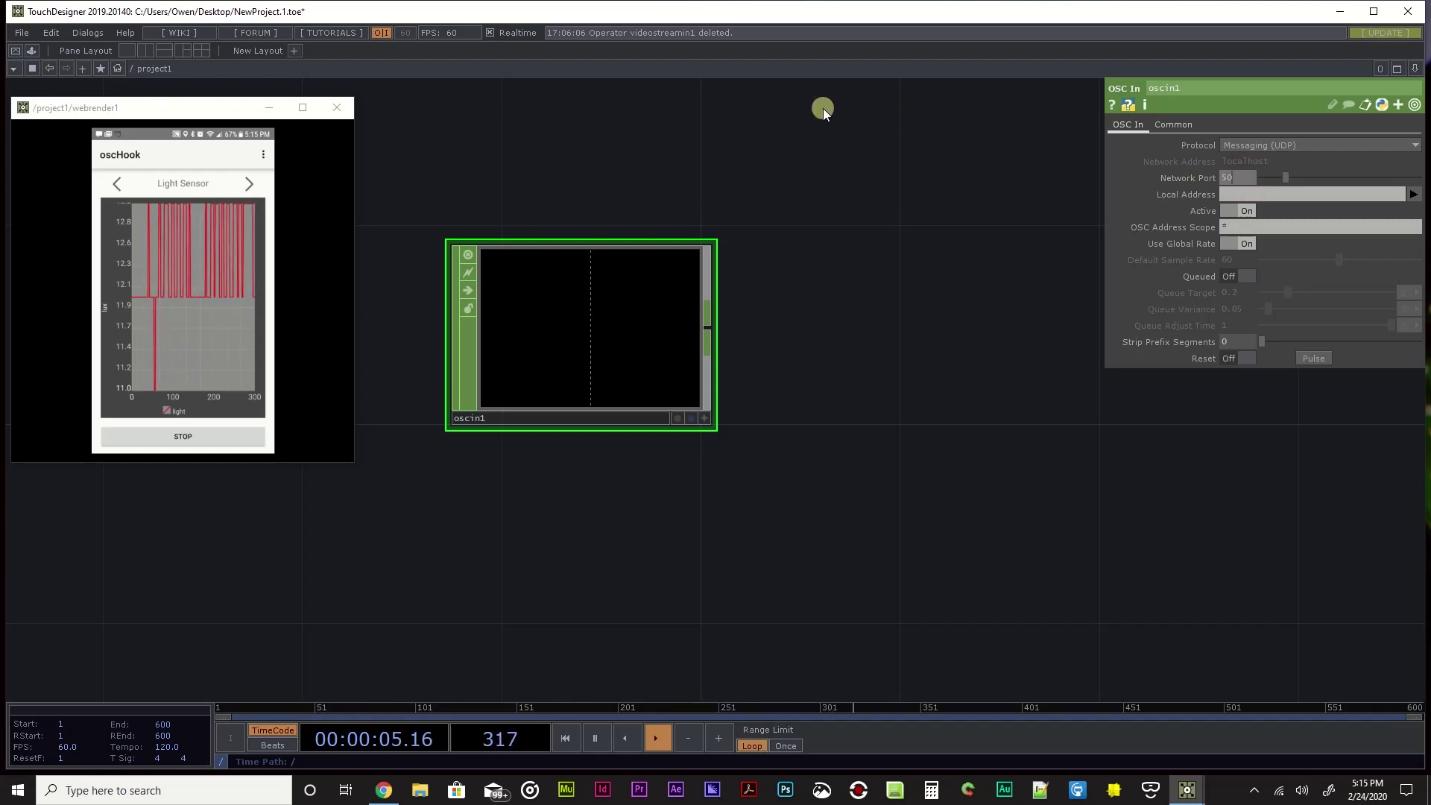
pyautogui.write('00')
pyautogui.press('Return')
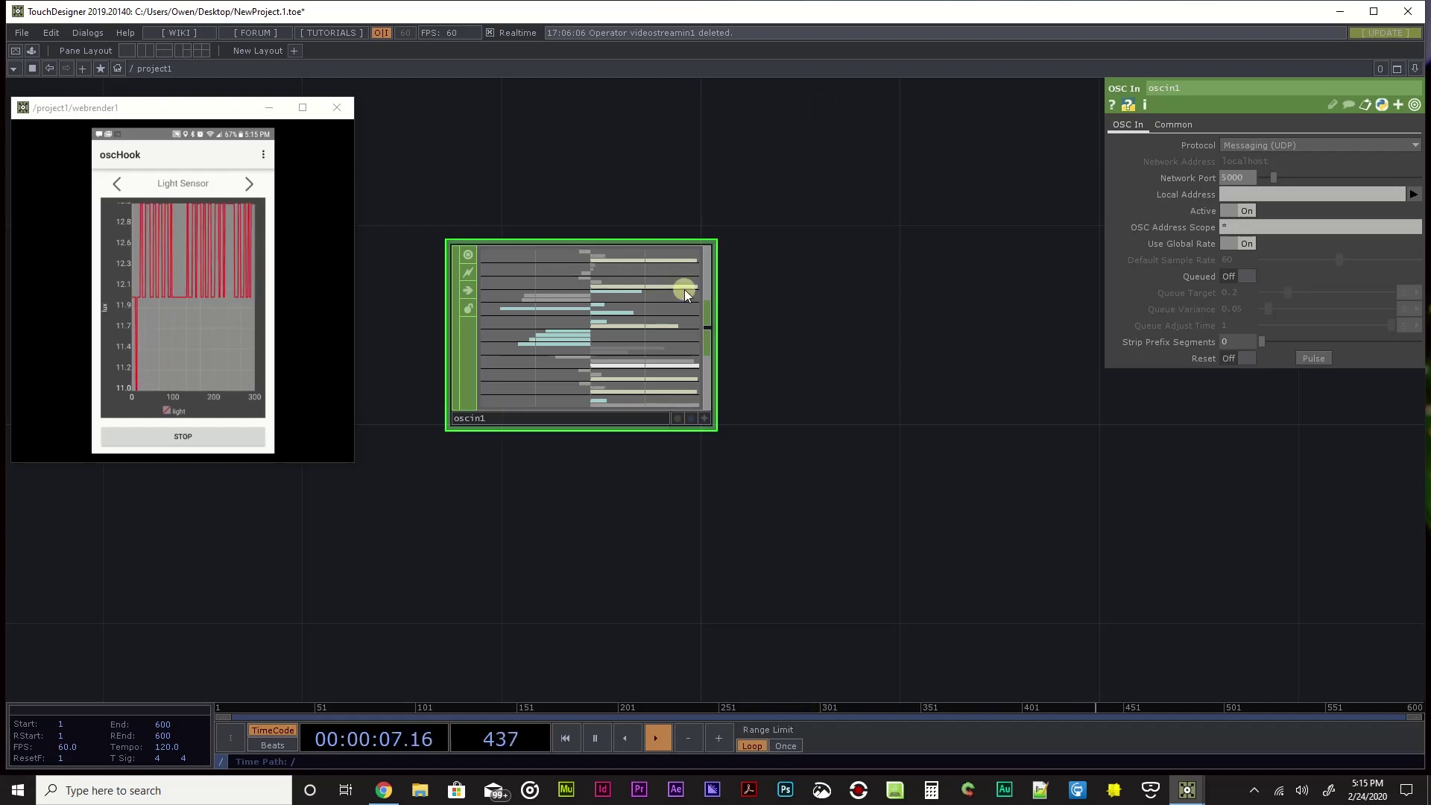
# - Examine the phone sensor channels and their live values arriving in the OSC In CHOP
pyautogui.scroll(5, 600, 283)
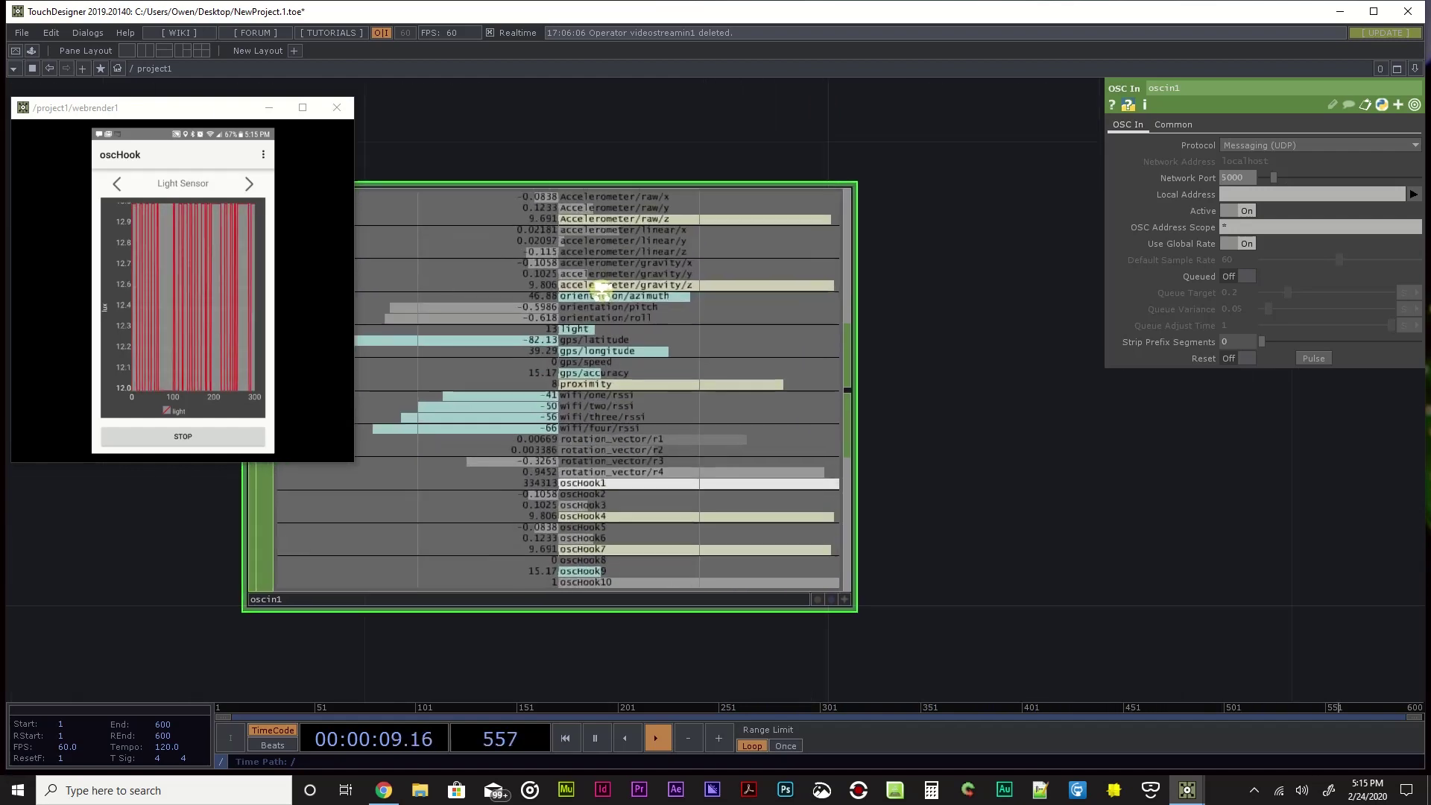
pyautogui.moveTo(600, 131); pyautogui.dragTo(763, 130)
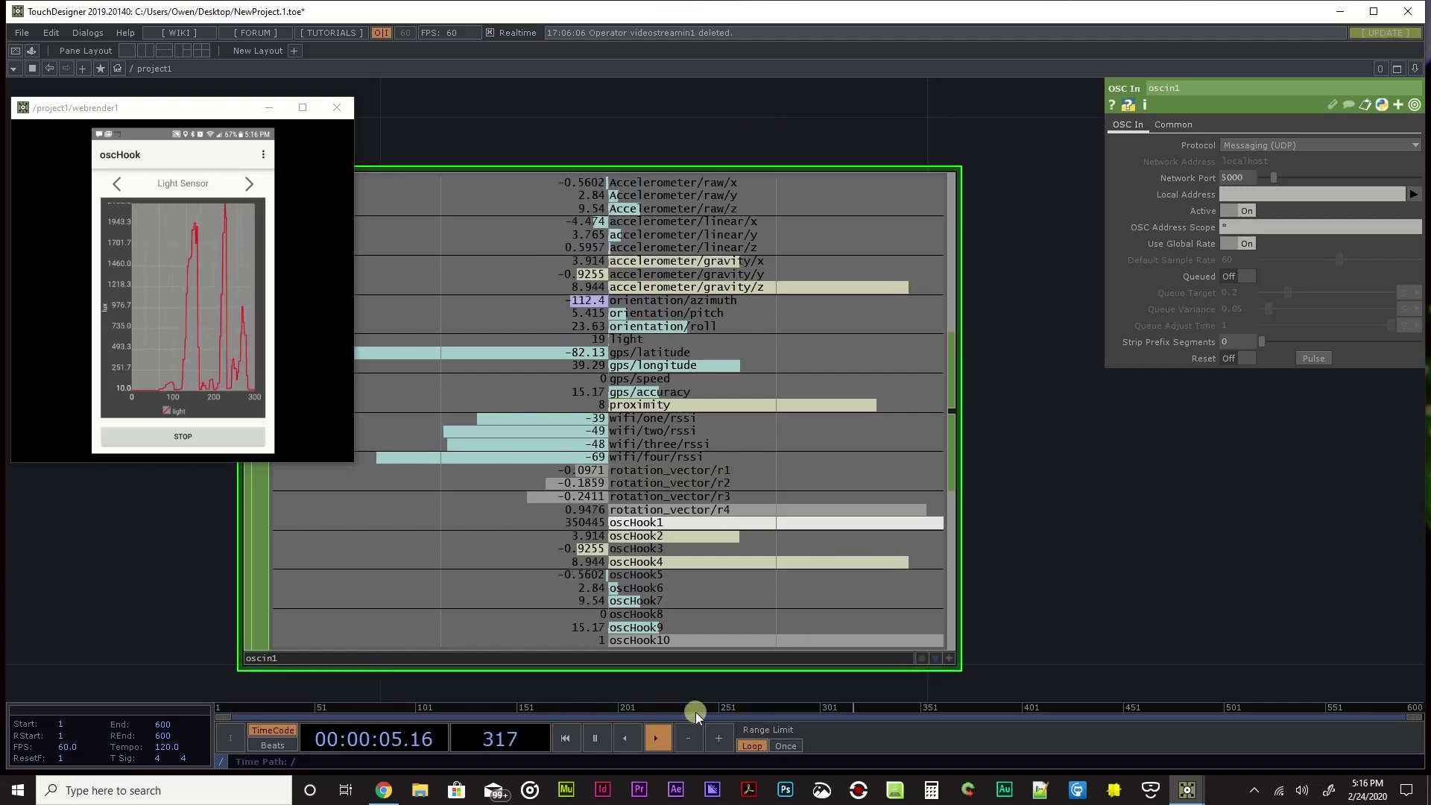
pyautogui.click(656, 737)
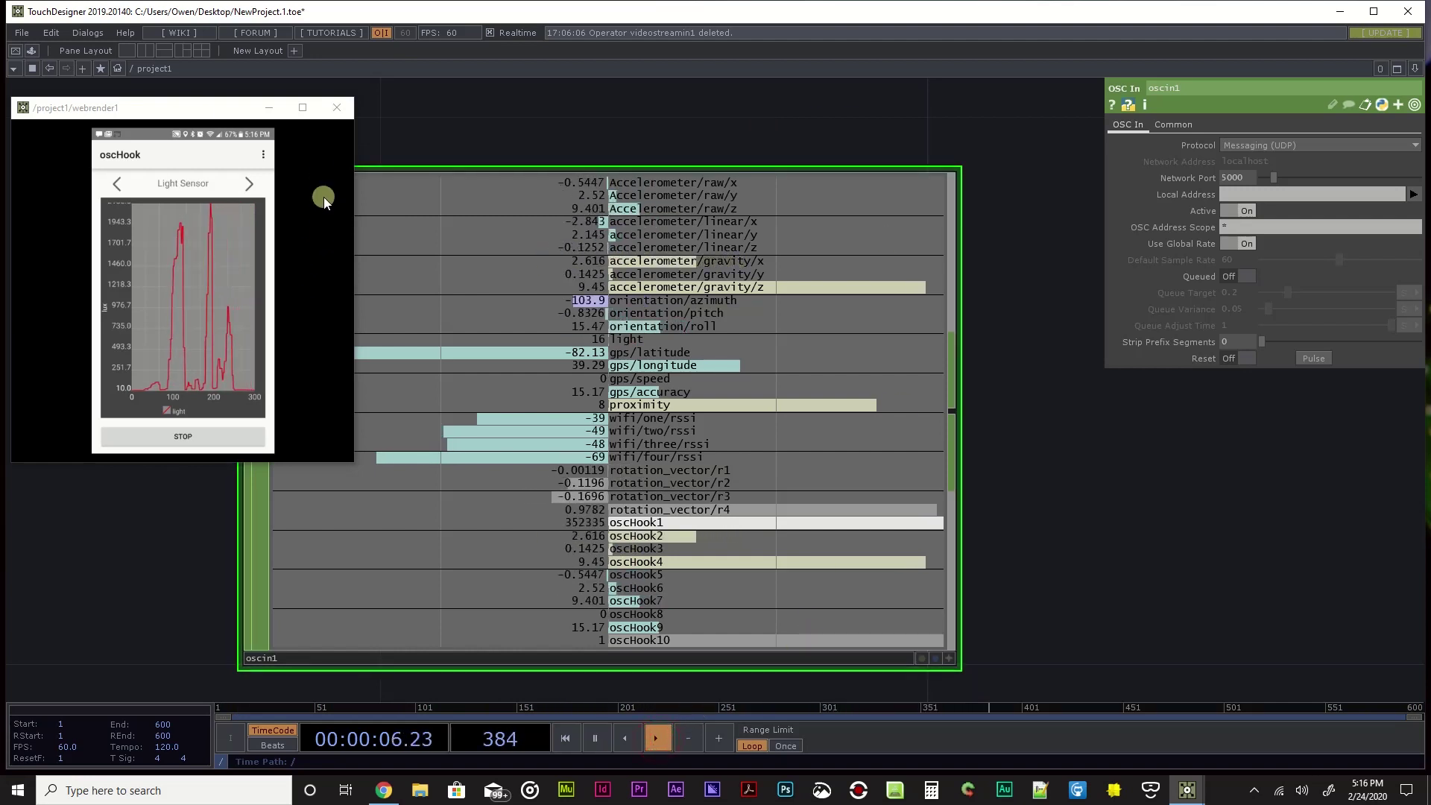
# - Enlarge the phone-mirror viewer to full screen, and show ZIG SIM's sensor list and connection settings
pyautogui.click(293, 109)
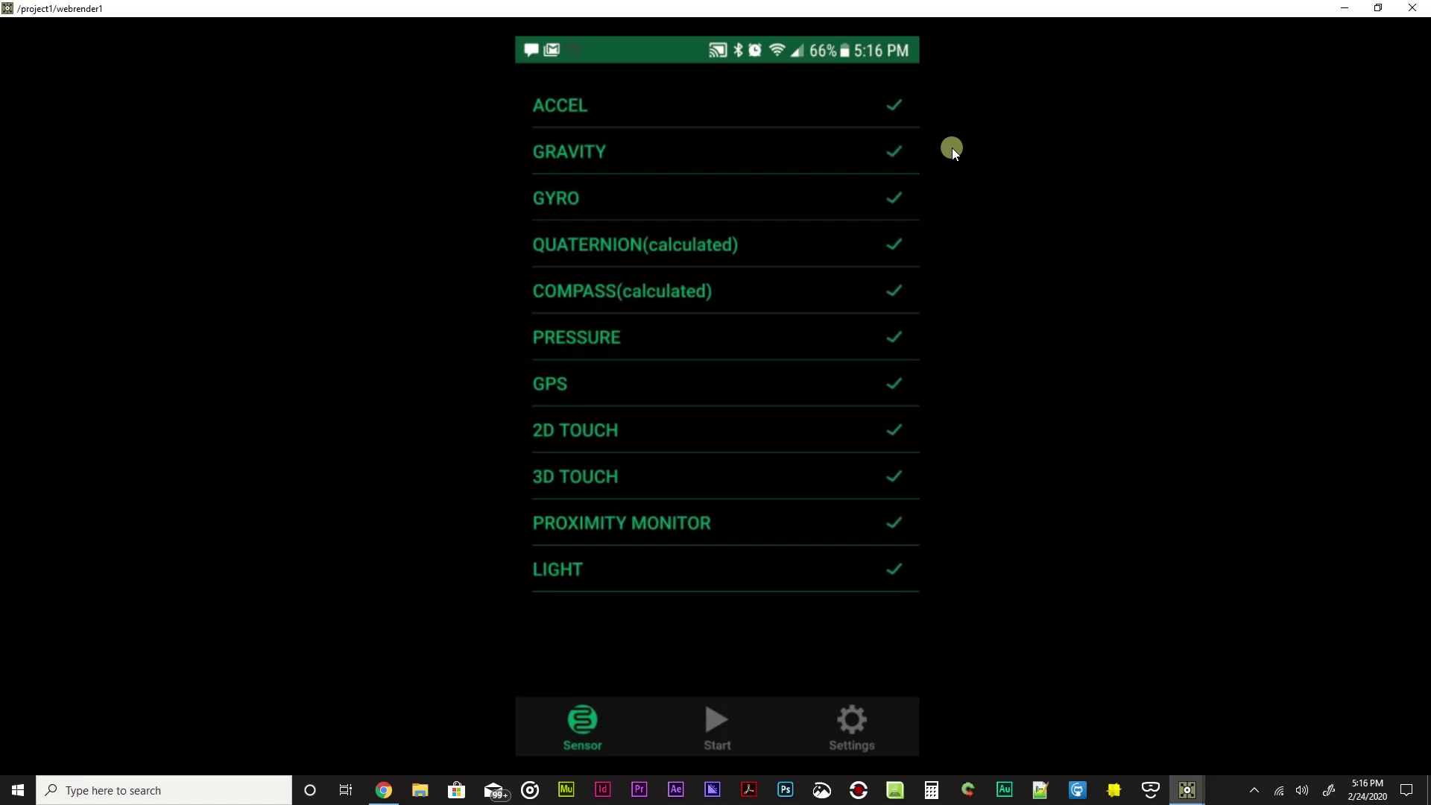
pyautogui.click(873, 732)
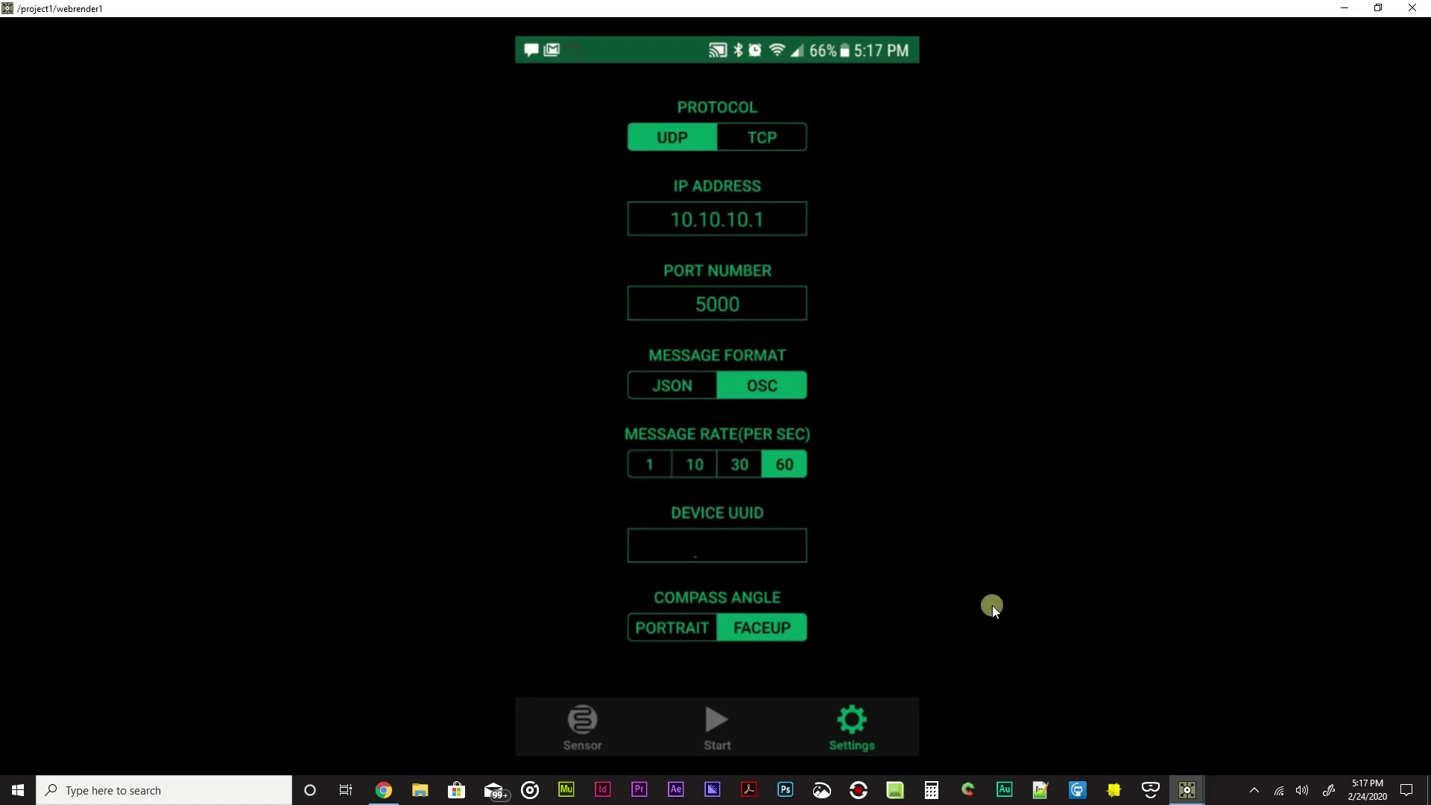
pyautogui.click(977, 8)
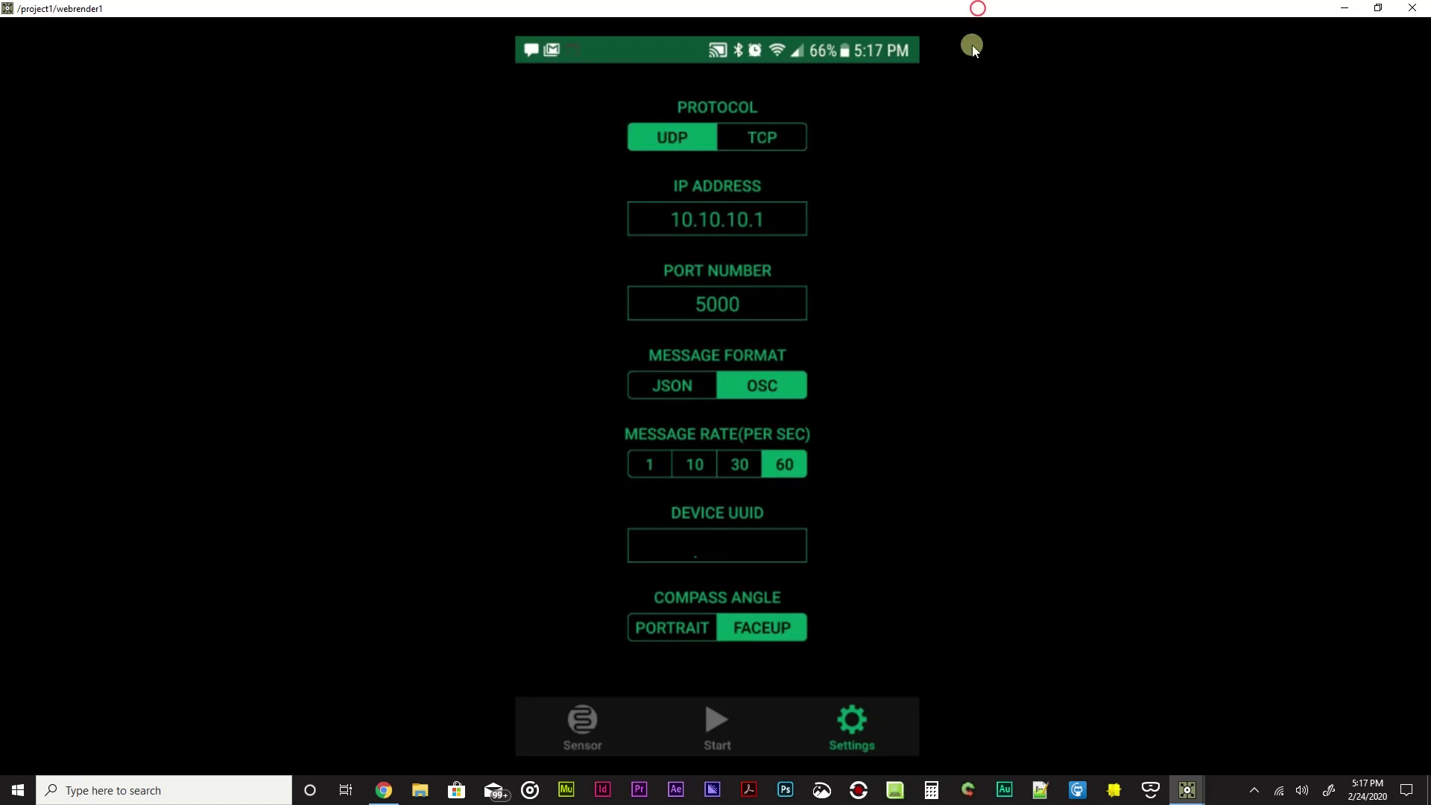
# - Restore the viewer to its small window, and check the OSC In CHOP's protocol choices, keeping Messaging (UDP)
pyautogui.click(1377, 8)
pyautogui.click(728, 319)
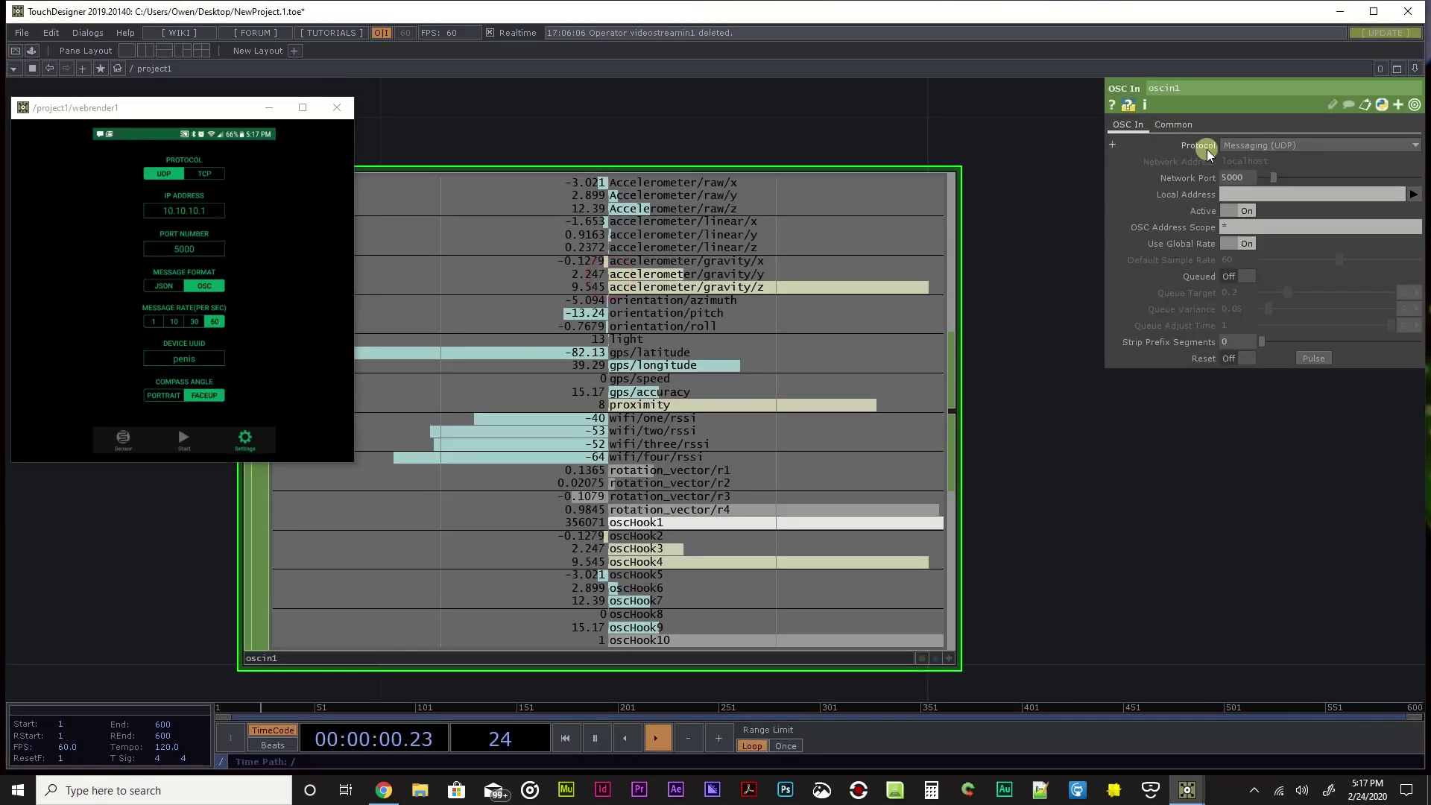
pyautogui.click(1362, 143)
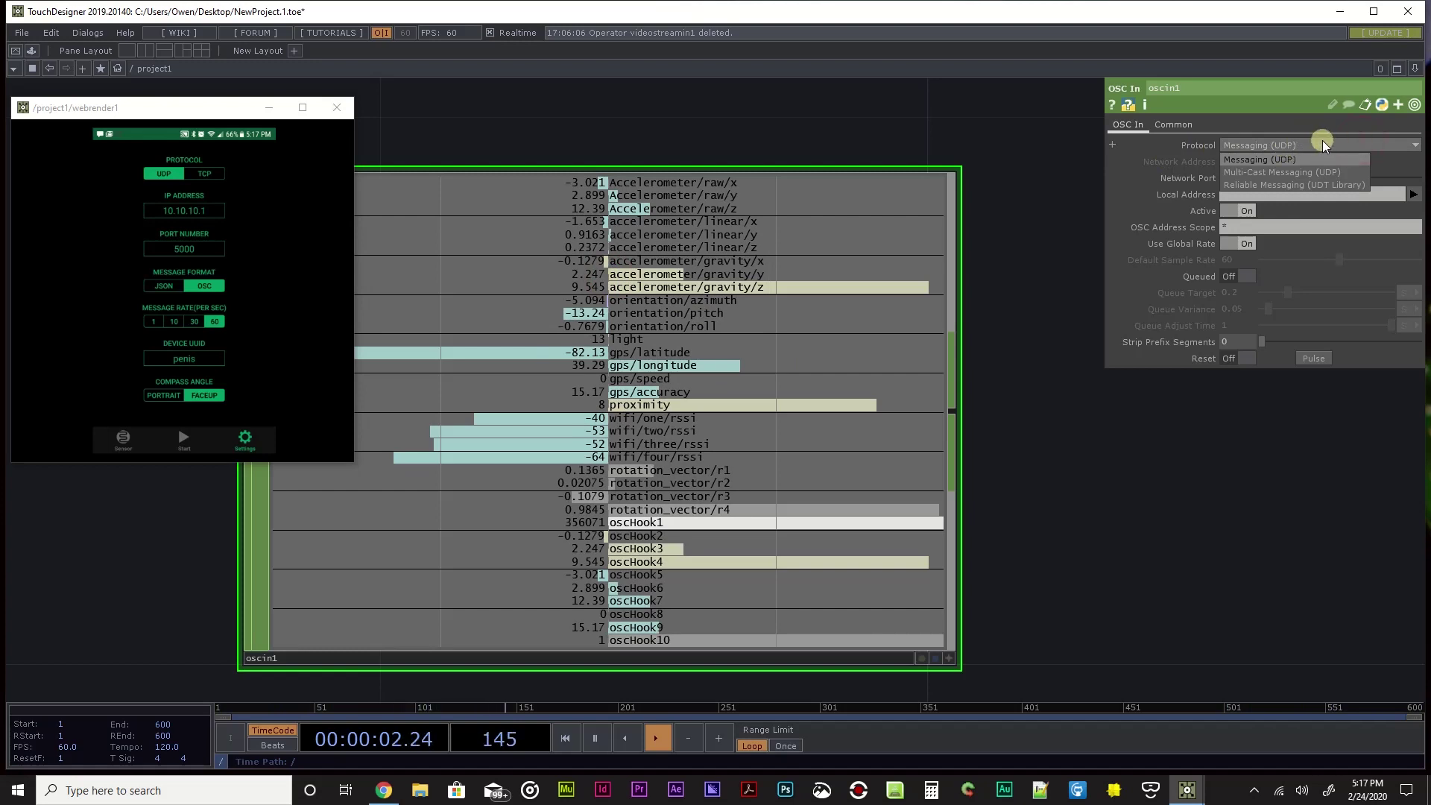
pyautogui.click(1267, 160)
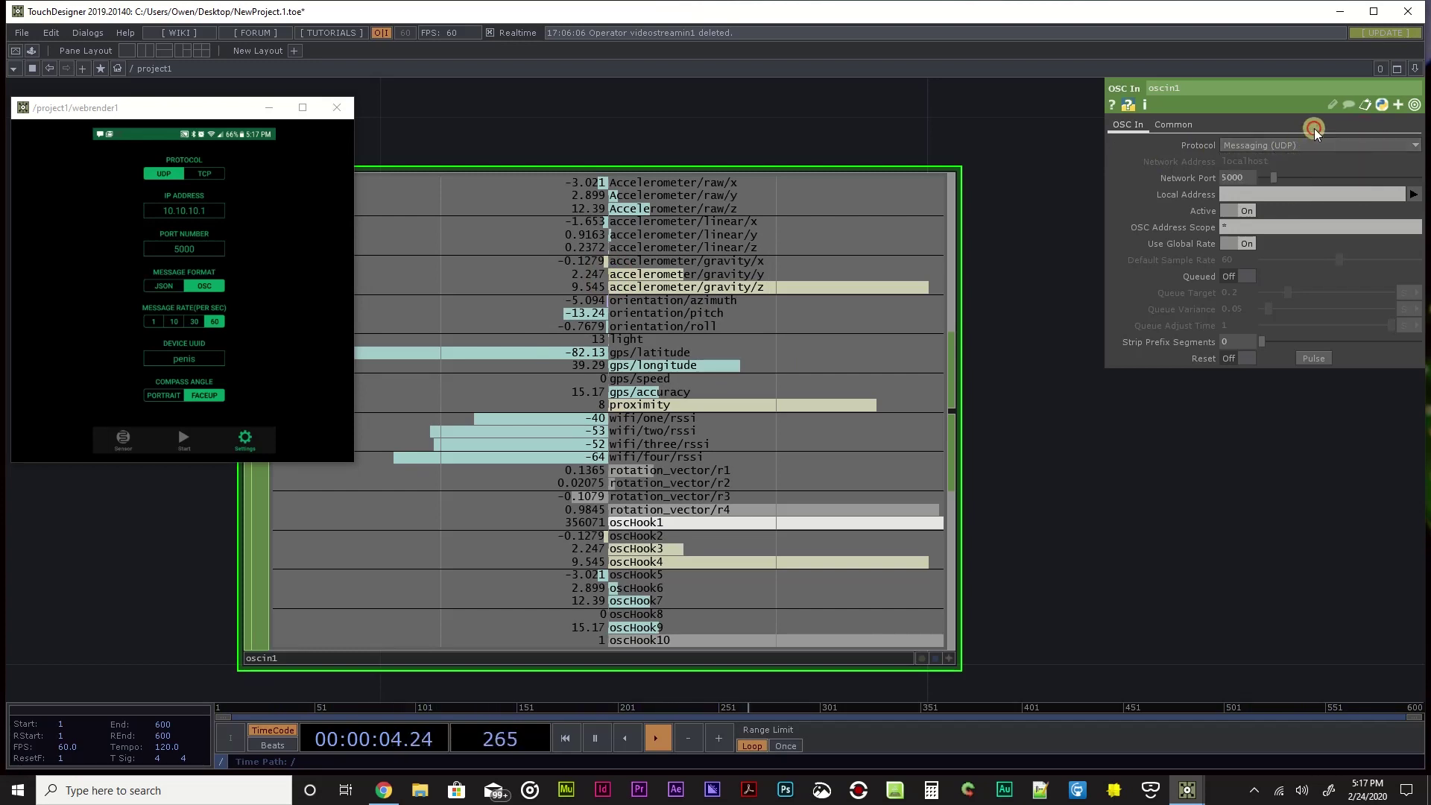
# - Enlarge the phone-mirror viewer to full screen, and look up the computer's IPv4 address in the connected Wi-Fi network's properties
pyautogui.click(304, 108)
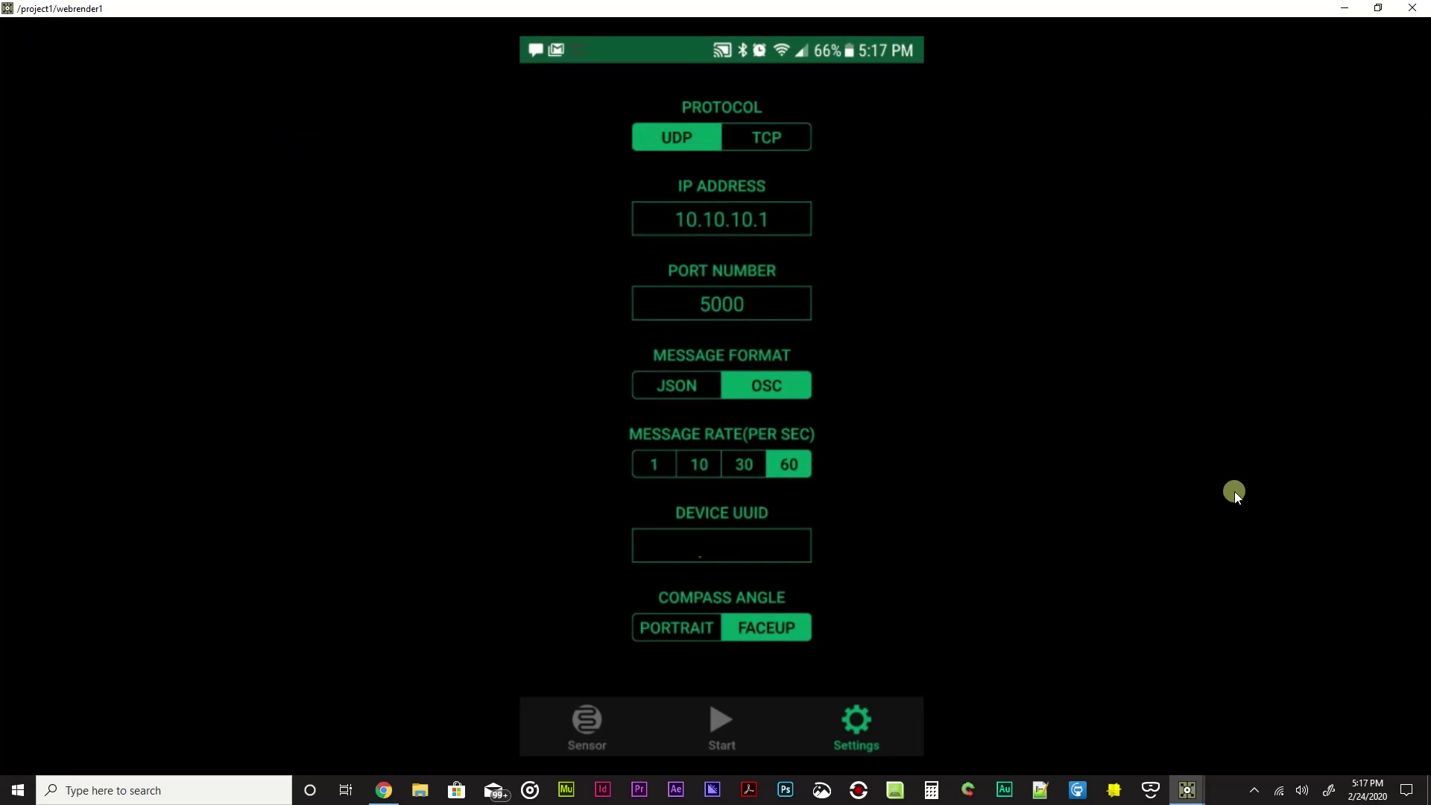
pyautogui.click(1278, 794)
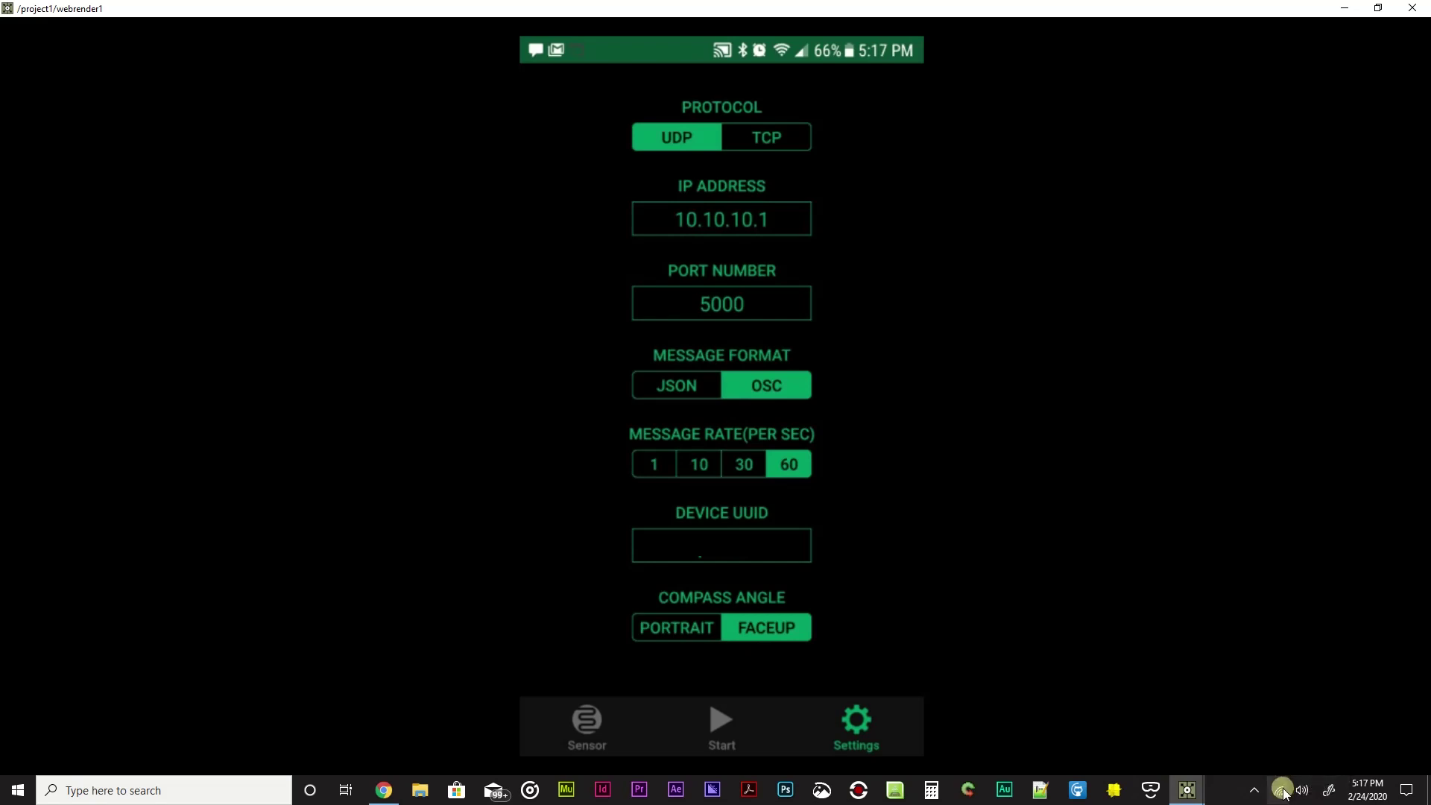
pyautogui.click(1223, 404)
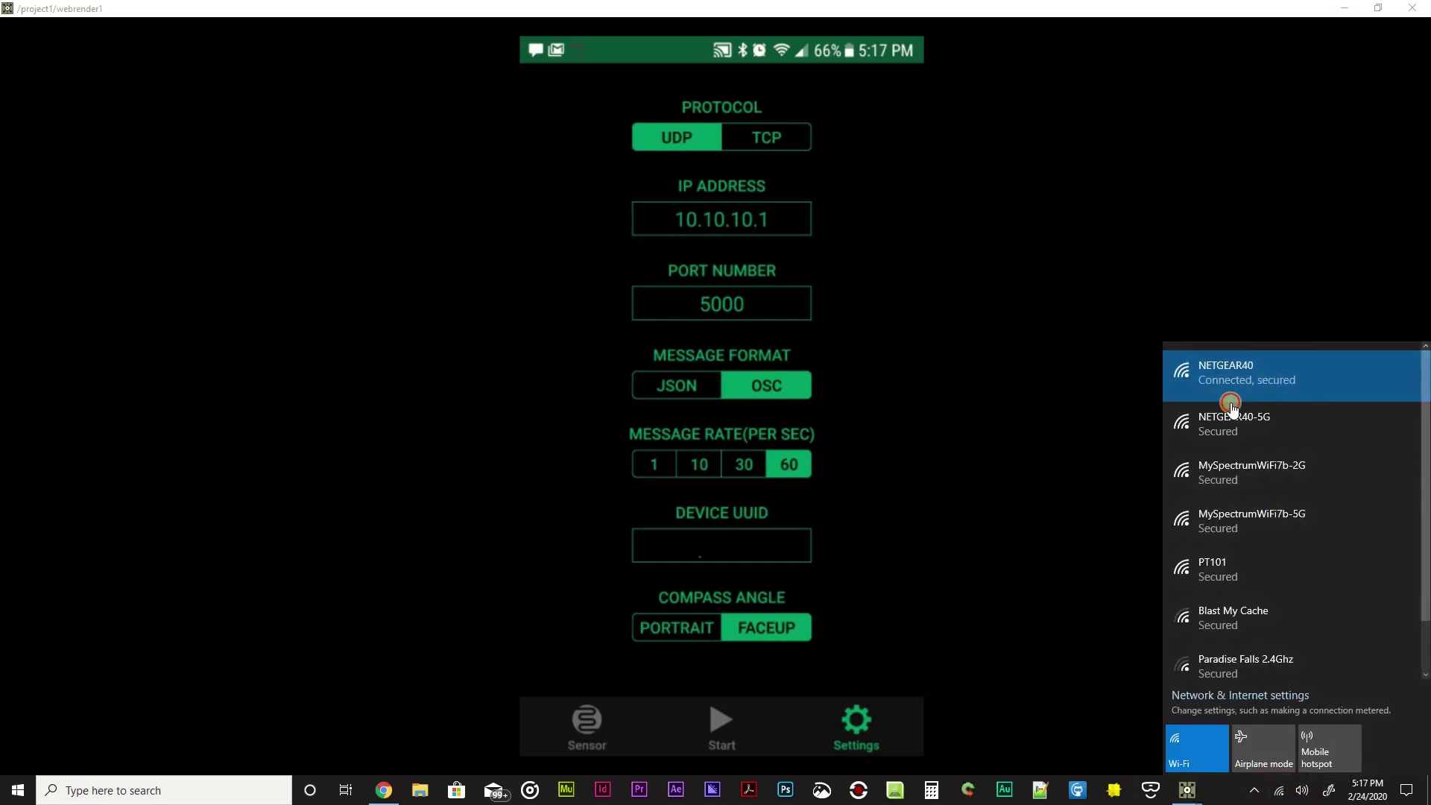
pyautogui.scroll(-6, 879, 370)
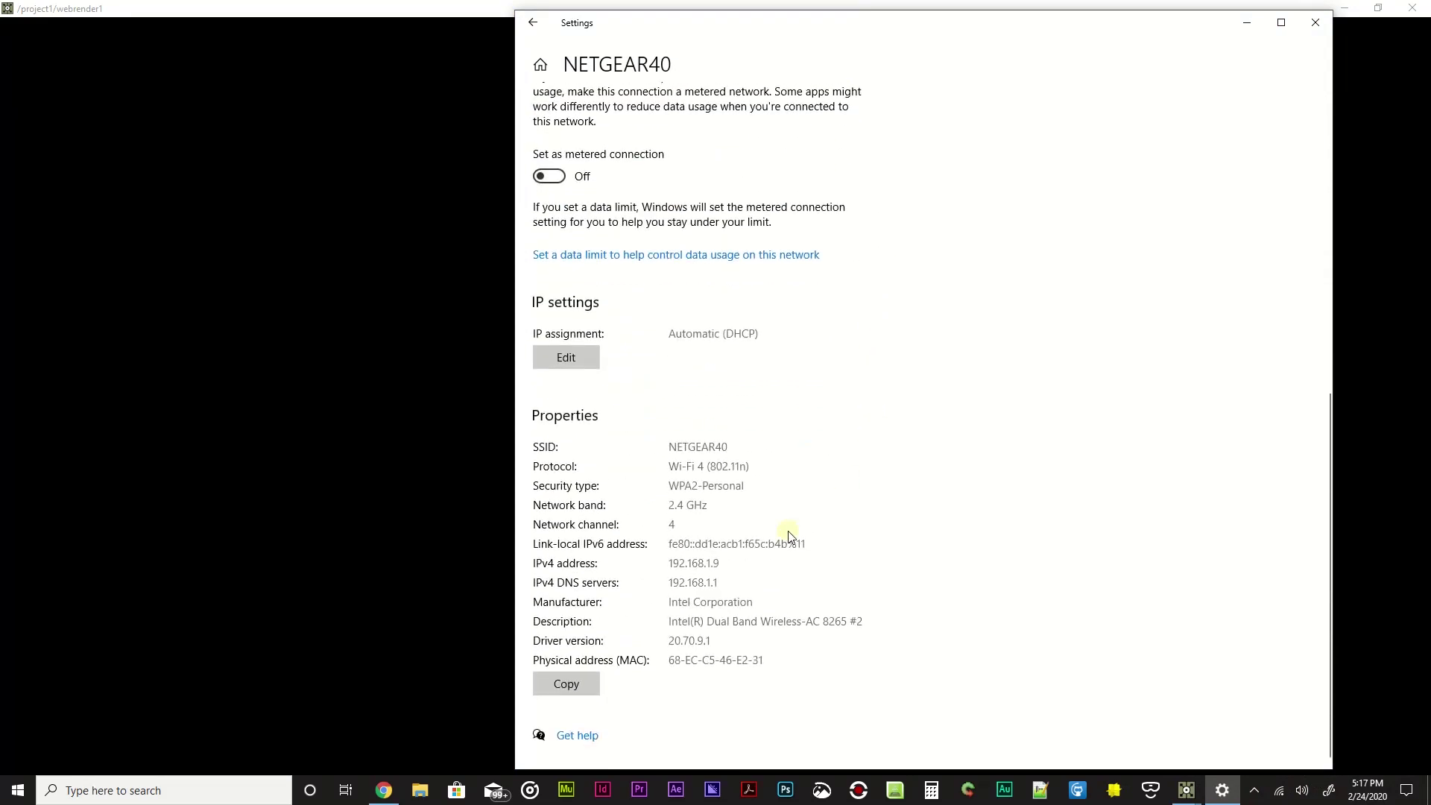
# - Place a narrowed network properties window beside the phone mirror, set ZIG SIM's IP address to 192.168.1.9, and minimize the properties
pyautogui.doubleClick(712, 27)
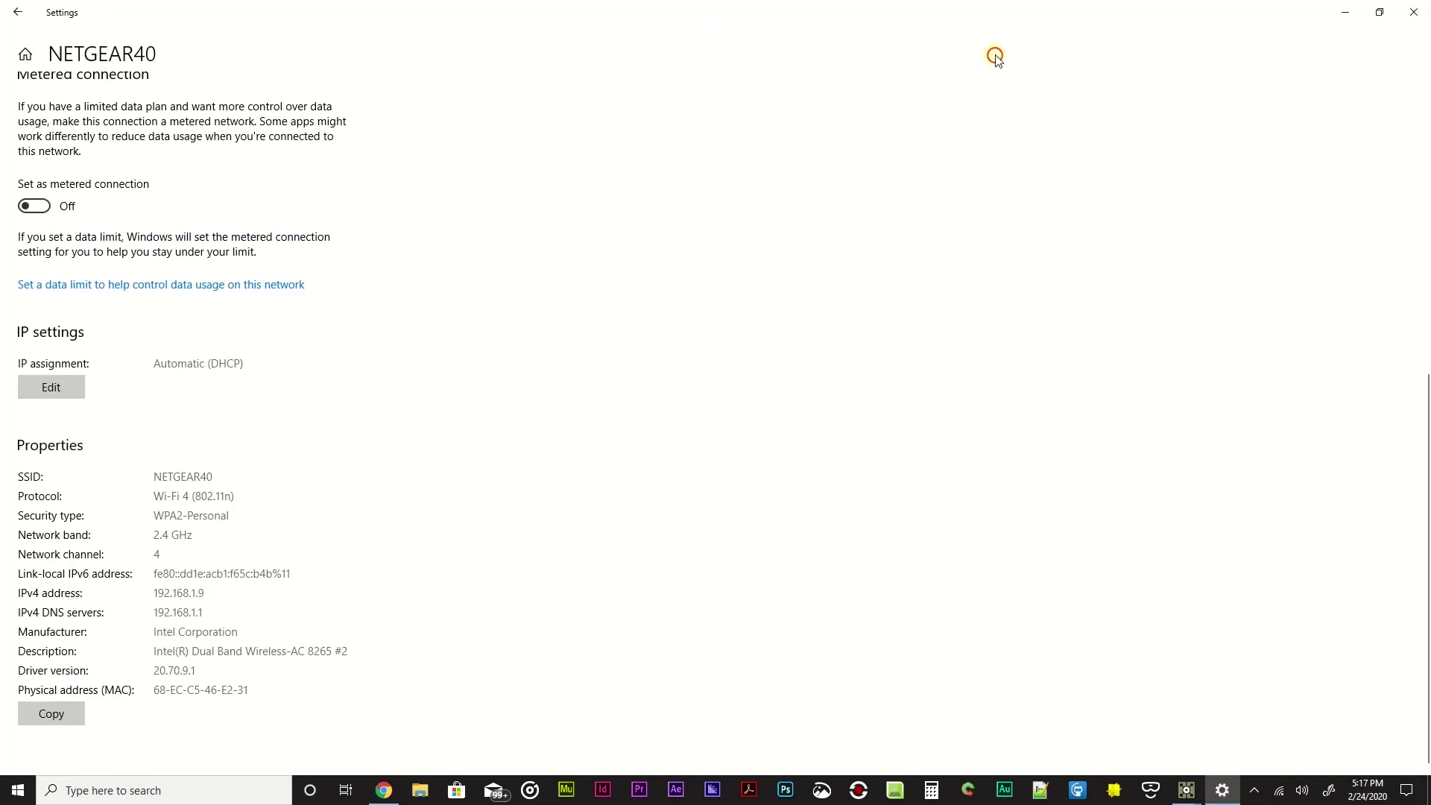
pyautogui.click(1387, 14)
pyautogui.moveTo(1333, 142); pyautogui.dragTo(1021, 141)
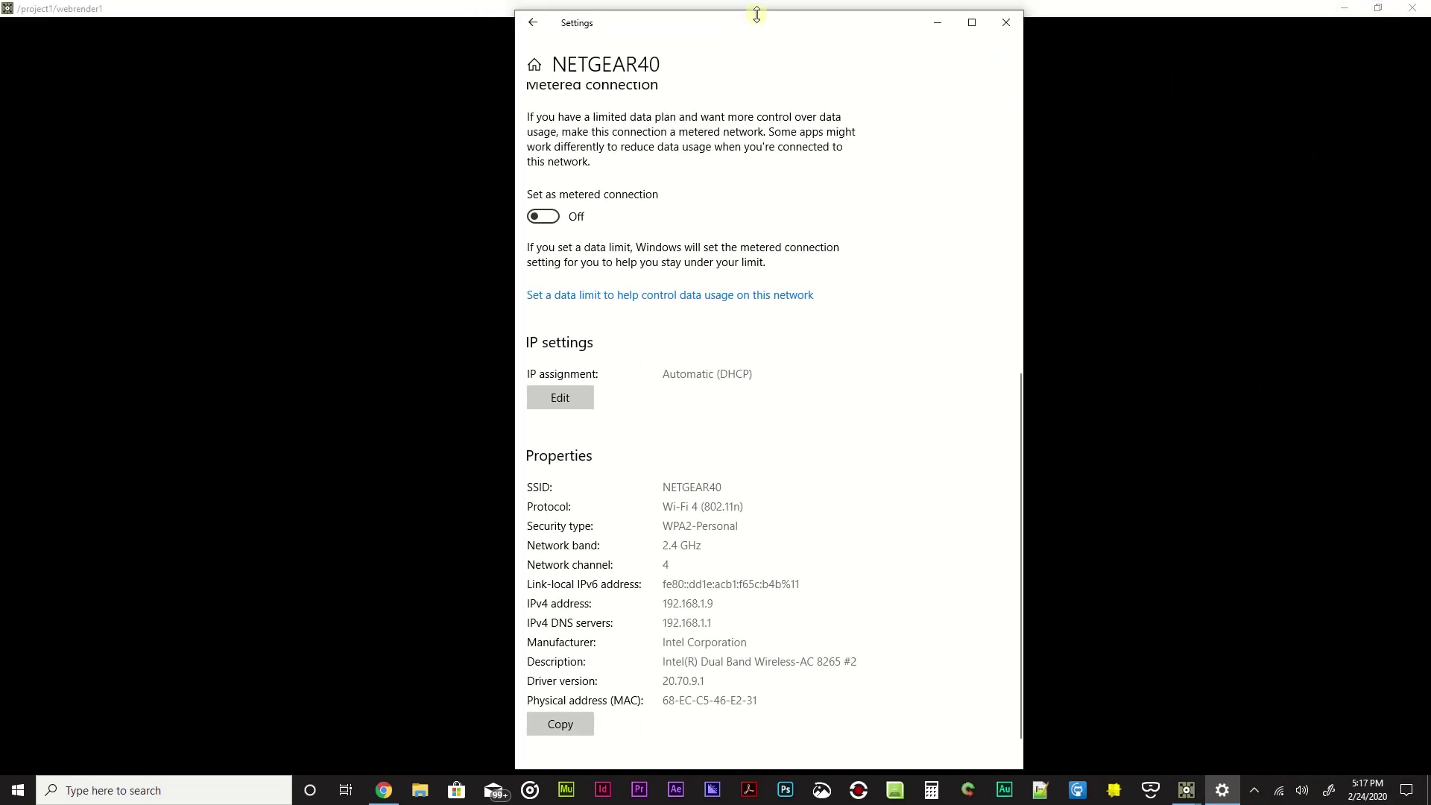
pyautogui.moveTo(757, 24); pyautogui.dragTo(307, 26)
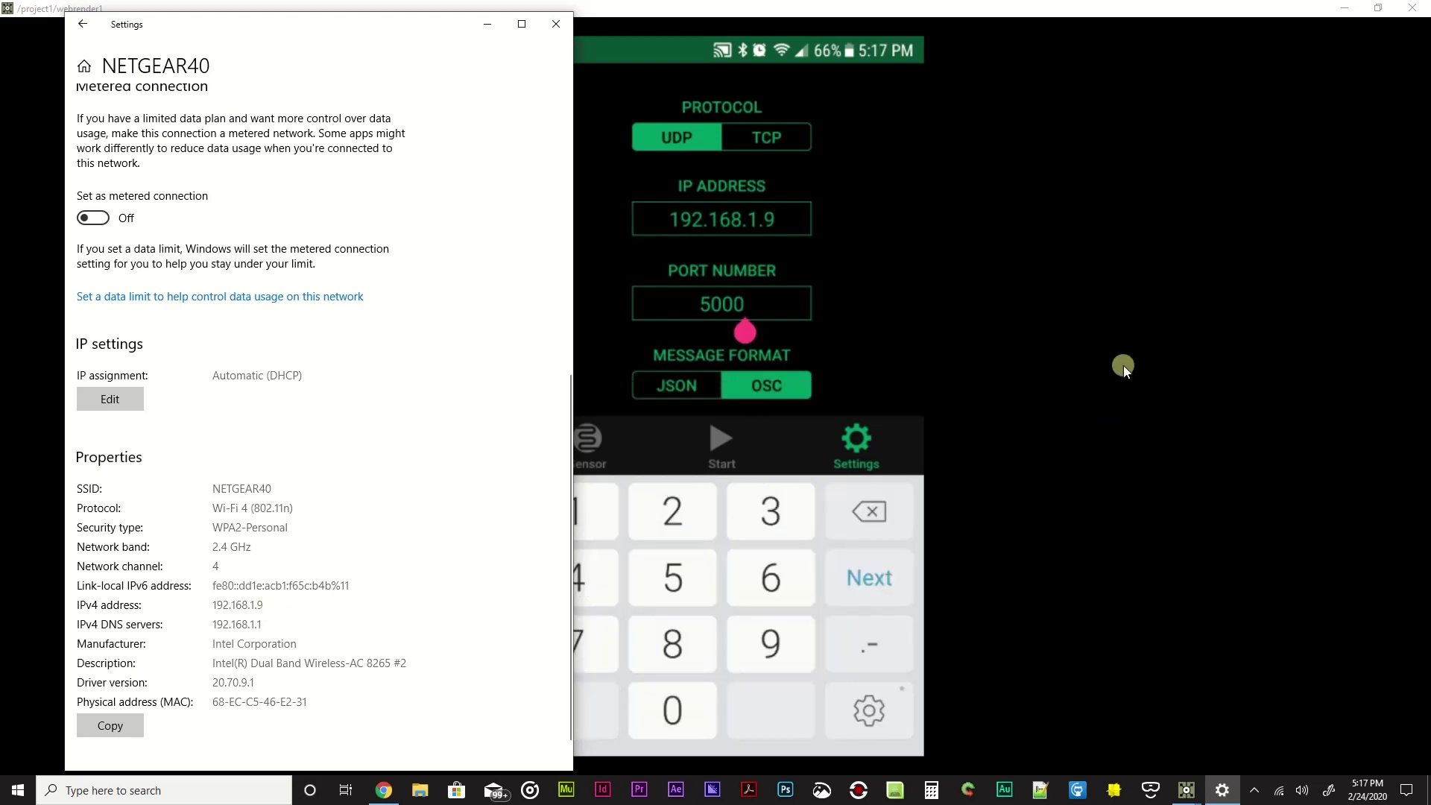
pyautogui.click(487, 24)
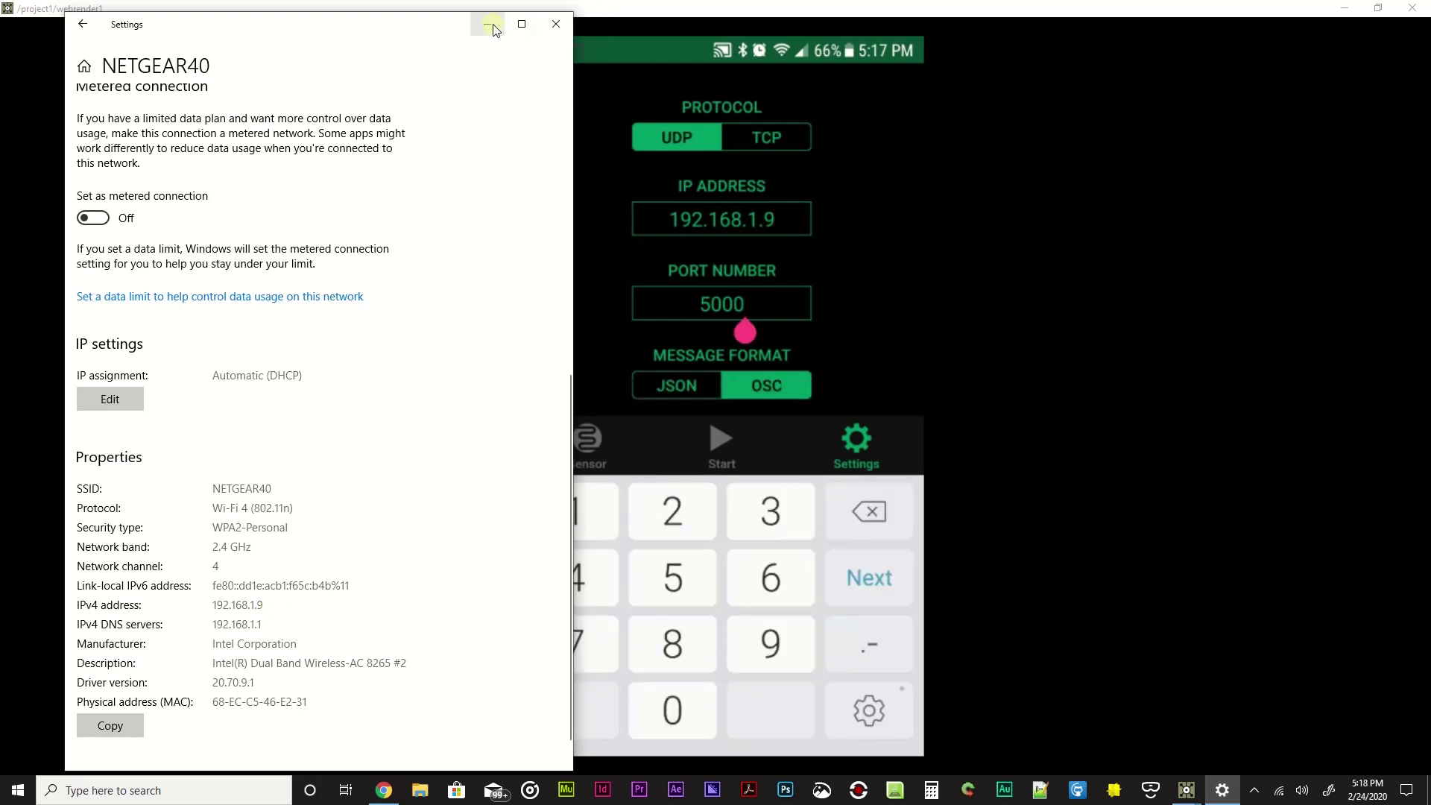
pyautogui.click(1045, 275)
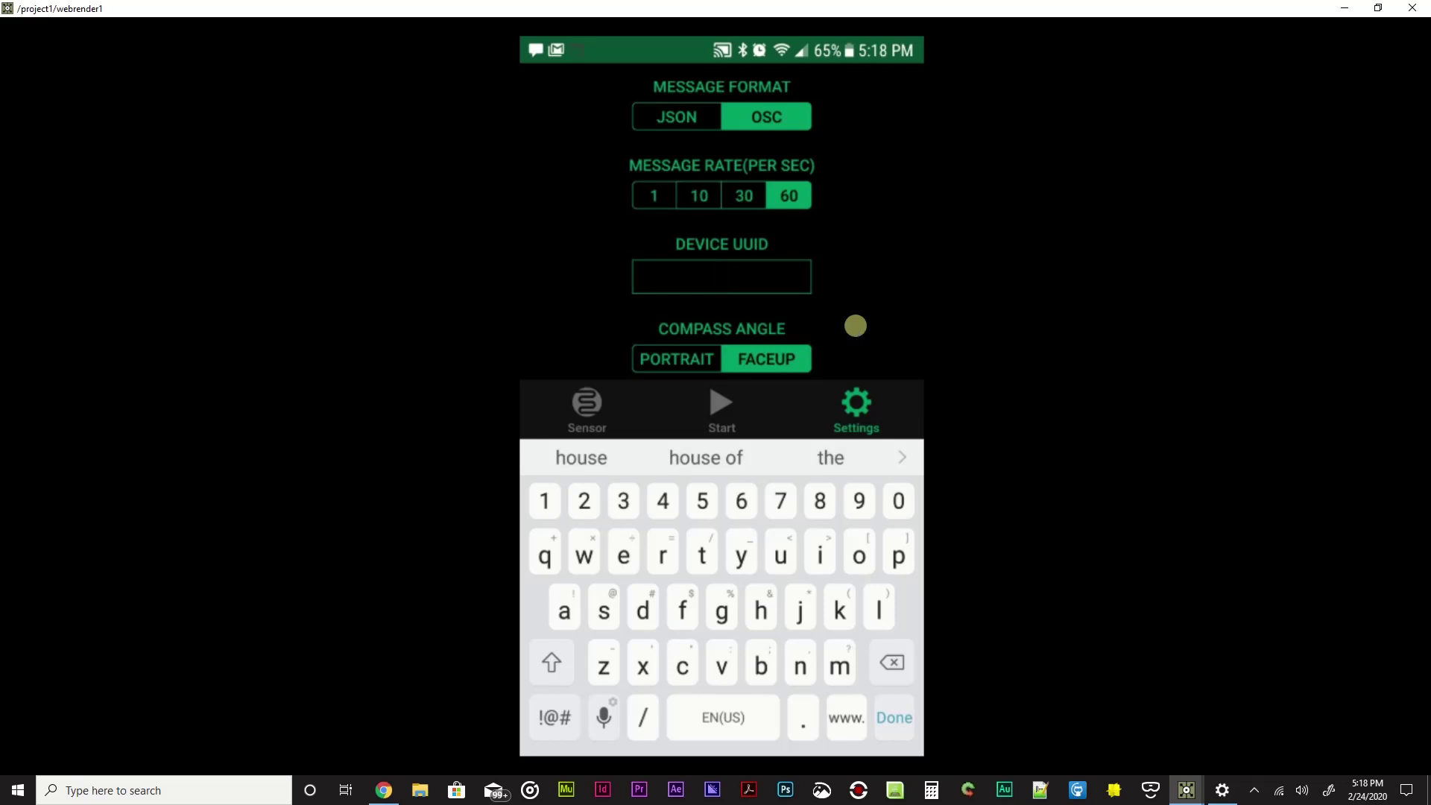
# - Set ZIG SIM's Device UUID to radphone
pyautogui.write('r')
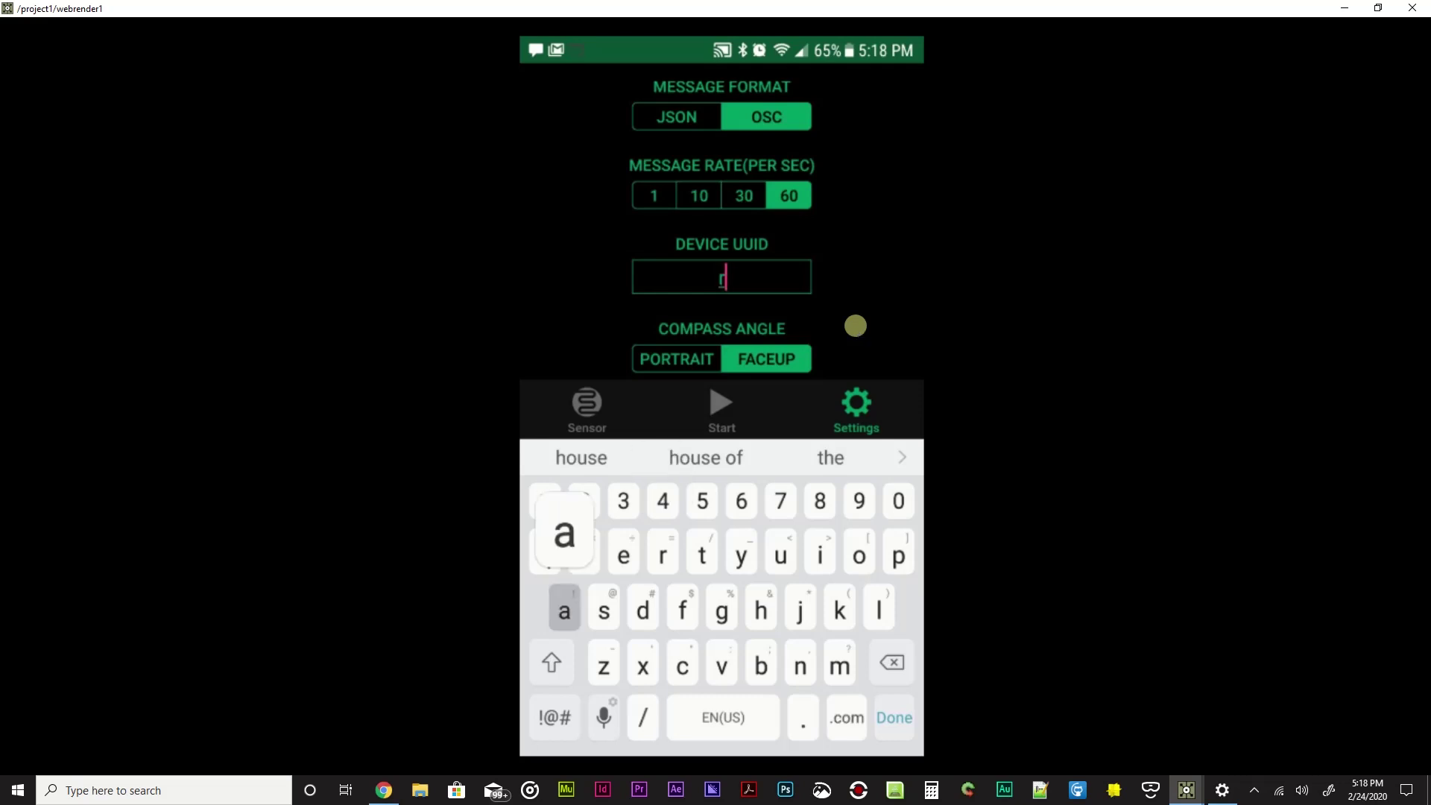
pyautogui.write('adpgone')
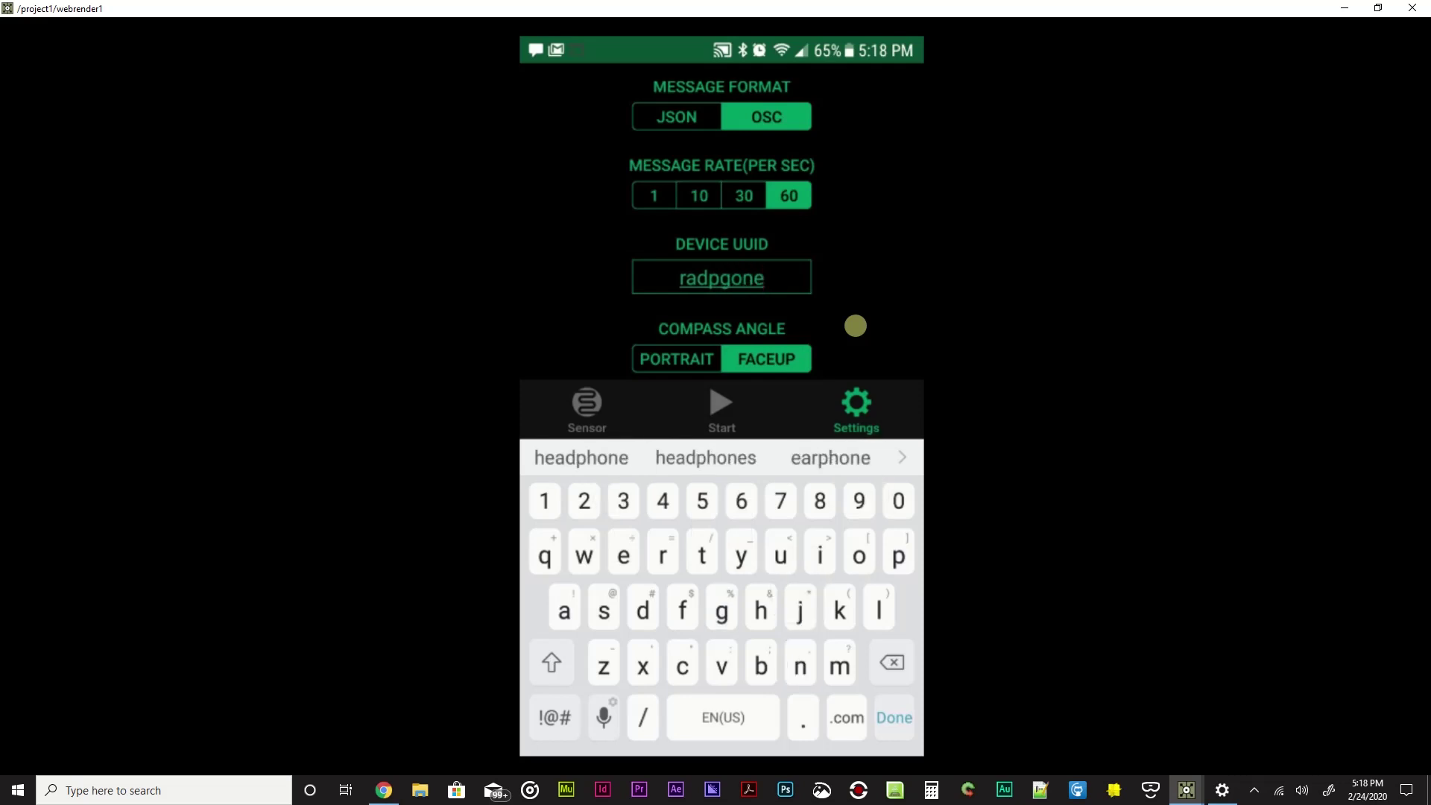
pyautogui.press('BackSpace')
pyautogui.press('BackSpace')
pyautogui.press('BackSpace')
pyautogui.press('BackSpace')
pyautogui.write('ho')
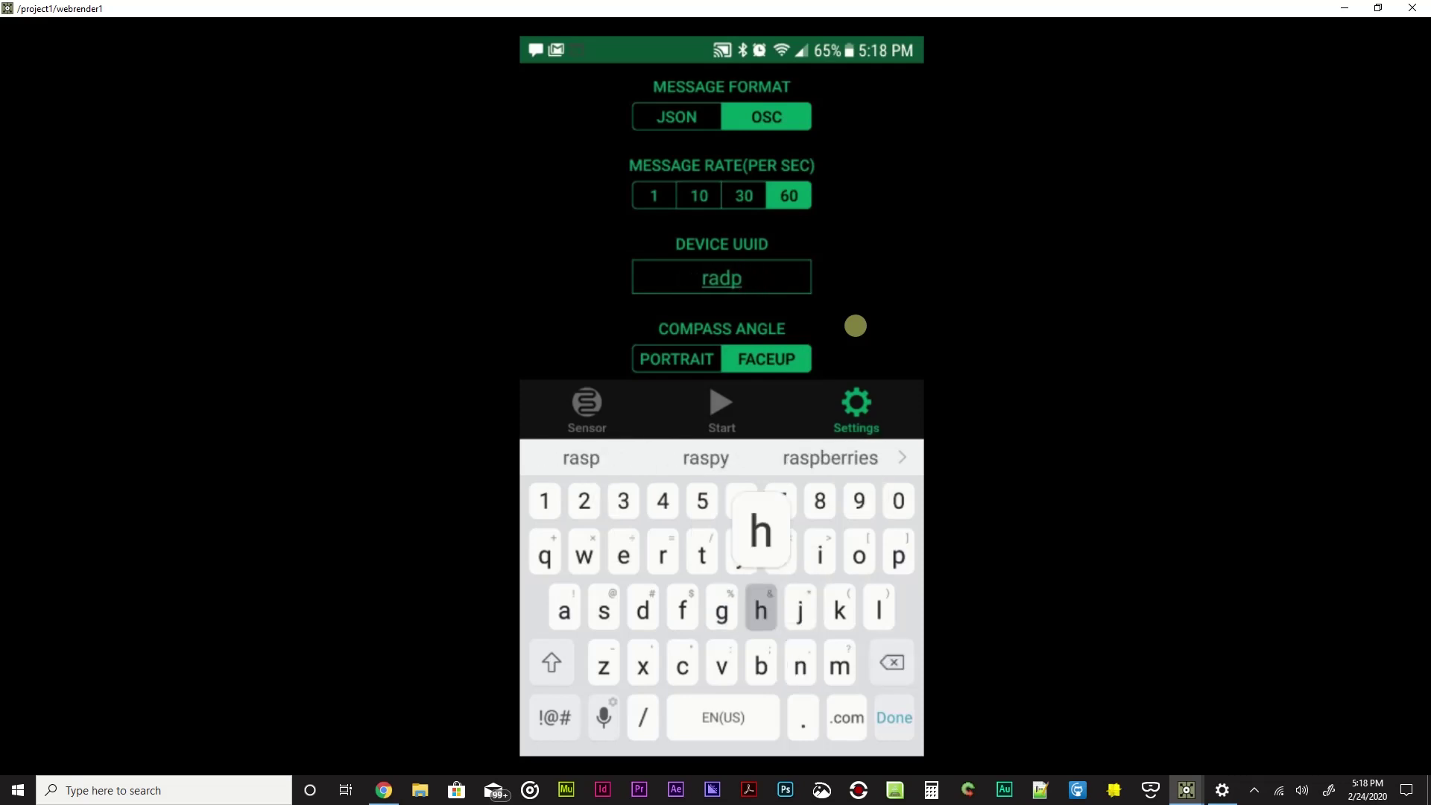
pyautogui.write('ne')
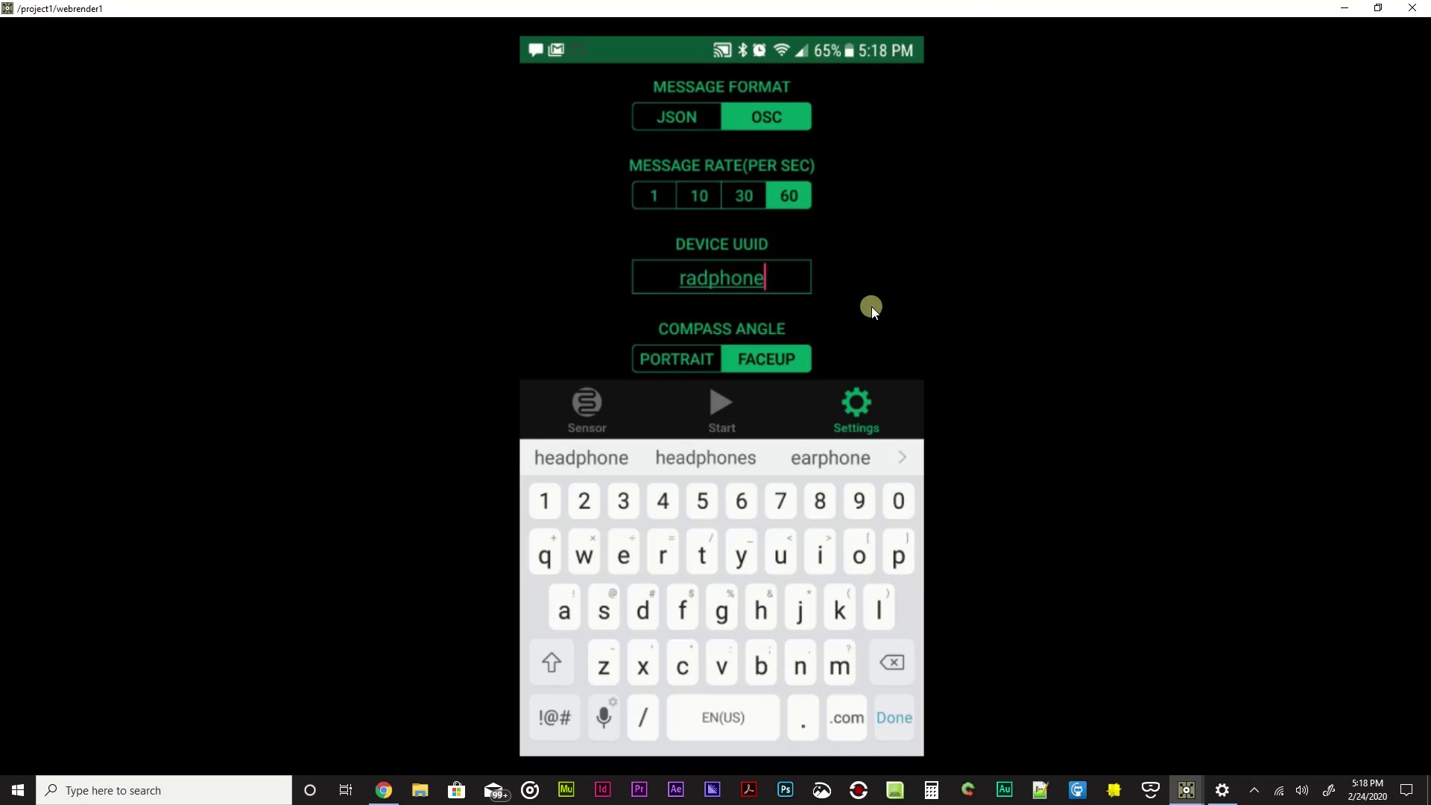
pyautogui.scroll(-1, 870, 306)
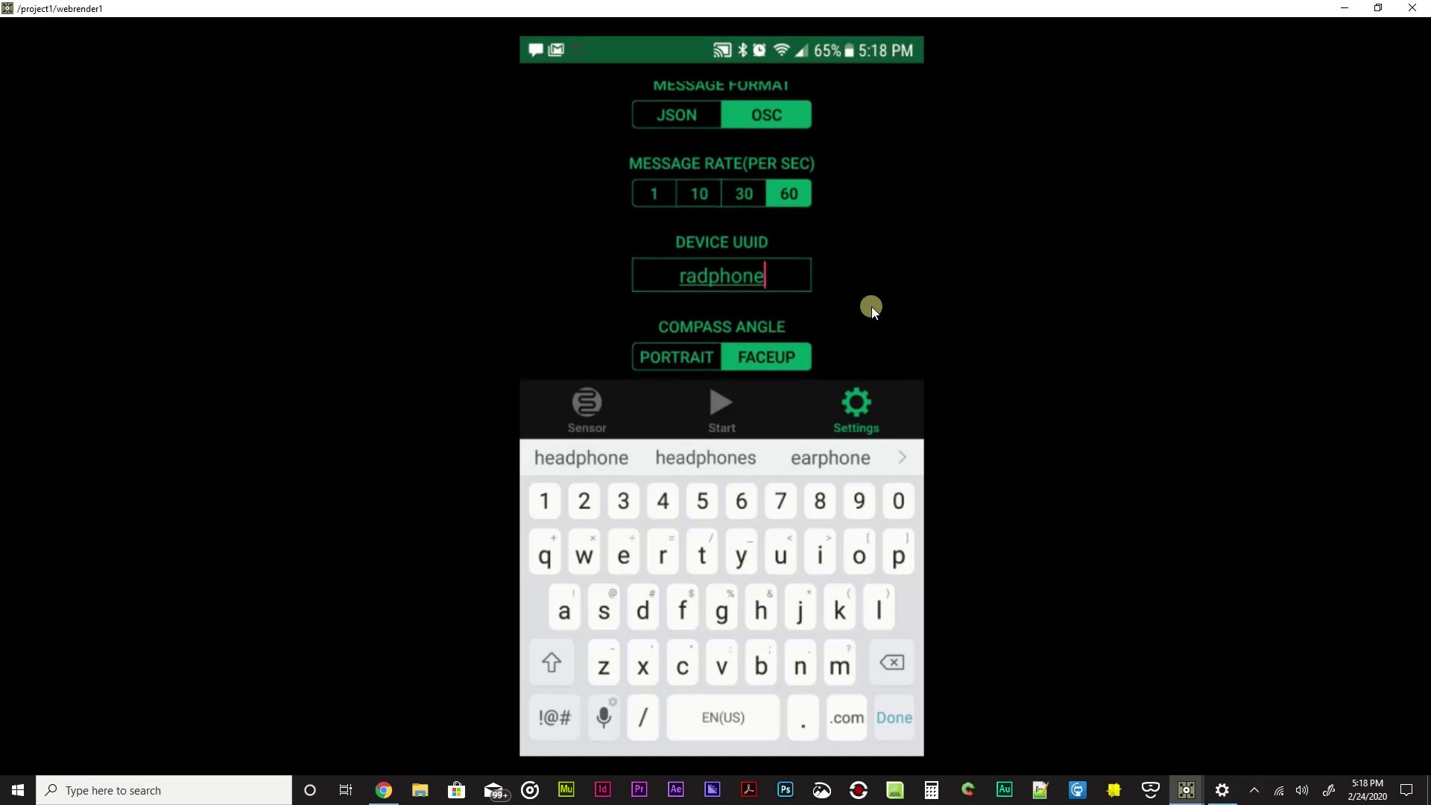
pyautogui.press('Return')
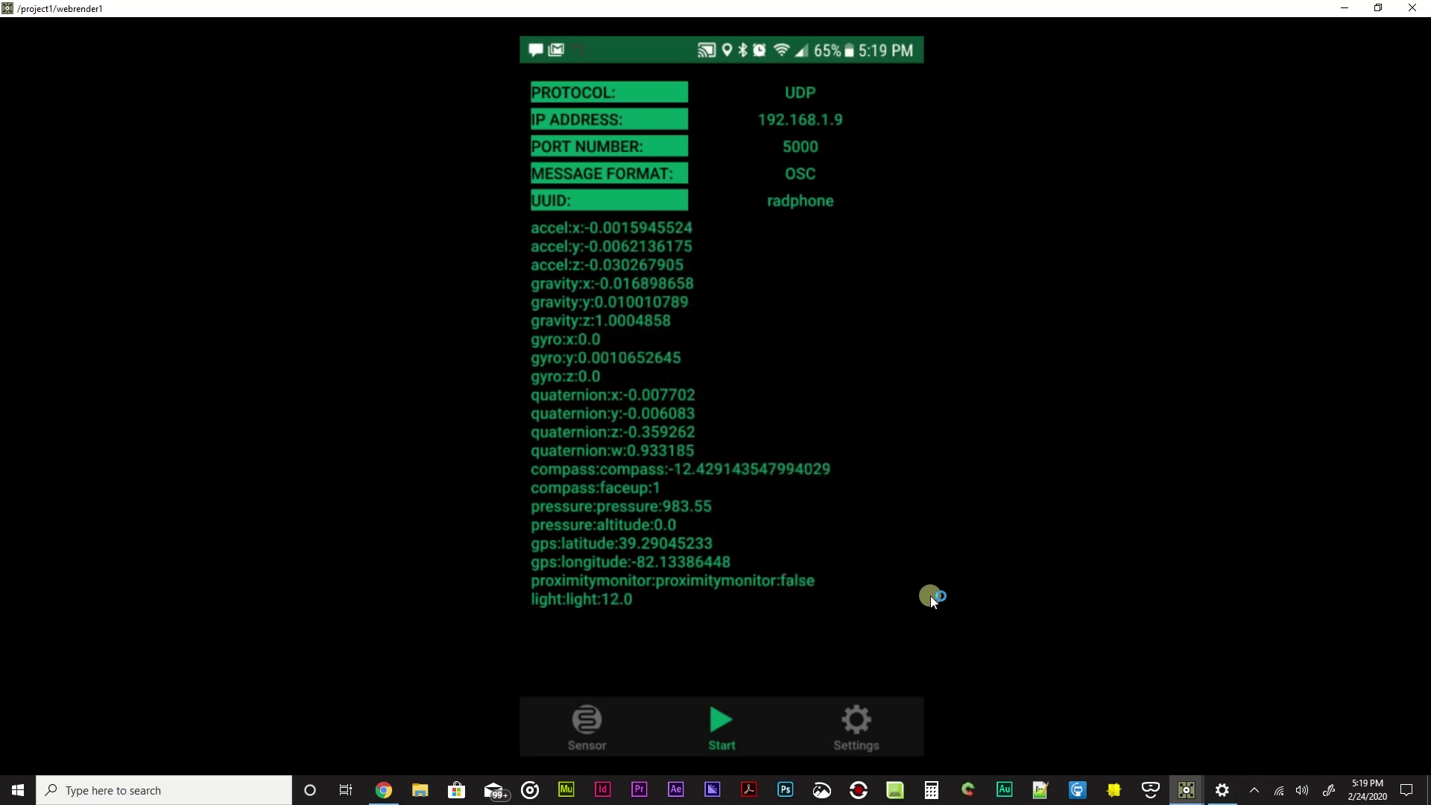
# - Restore the phone-mirror viewer to its small window and bring the whole OSC In CHOP into view beside it
pyautogui.click(1377, 8)
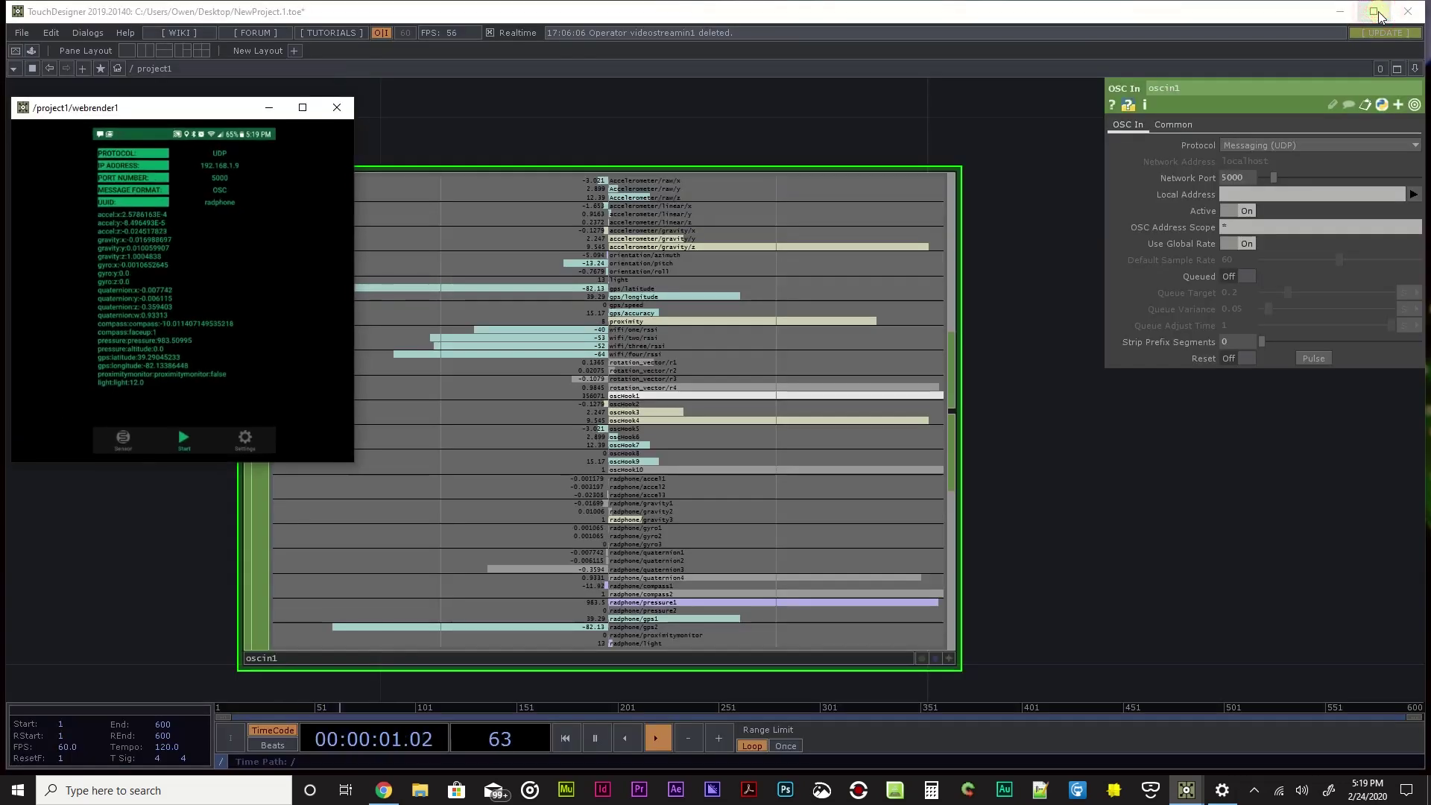
pyautogui.click(356, 468)
pyautogui.hotkey('ctrl', 'c')
pyautogui.hotkey('ctrl', 'v')
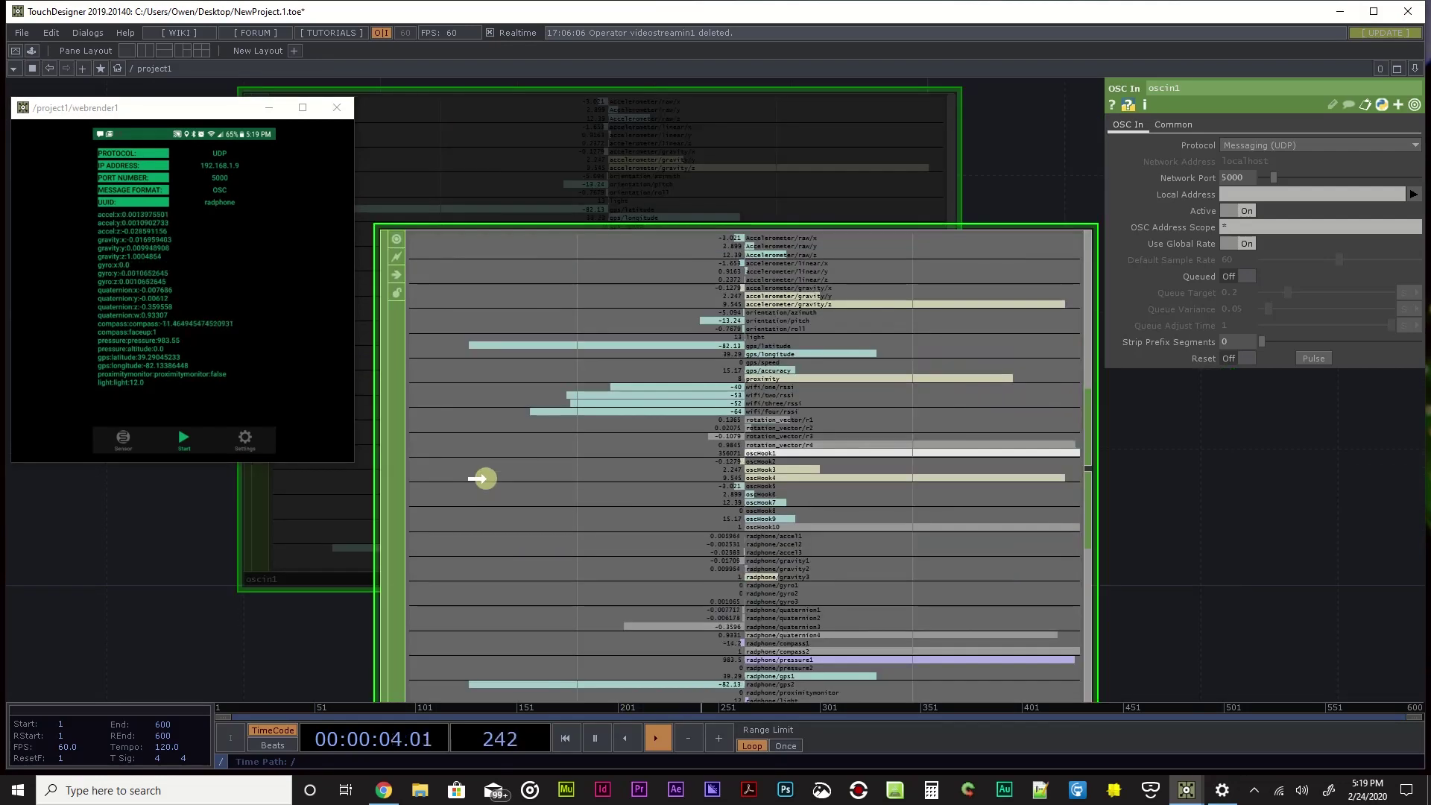
pyautogui.click(485, 475)
pyautogui.scroll(-3, 502, 466)
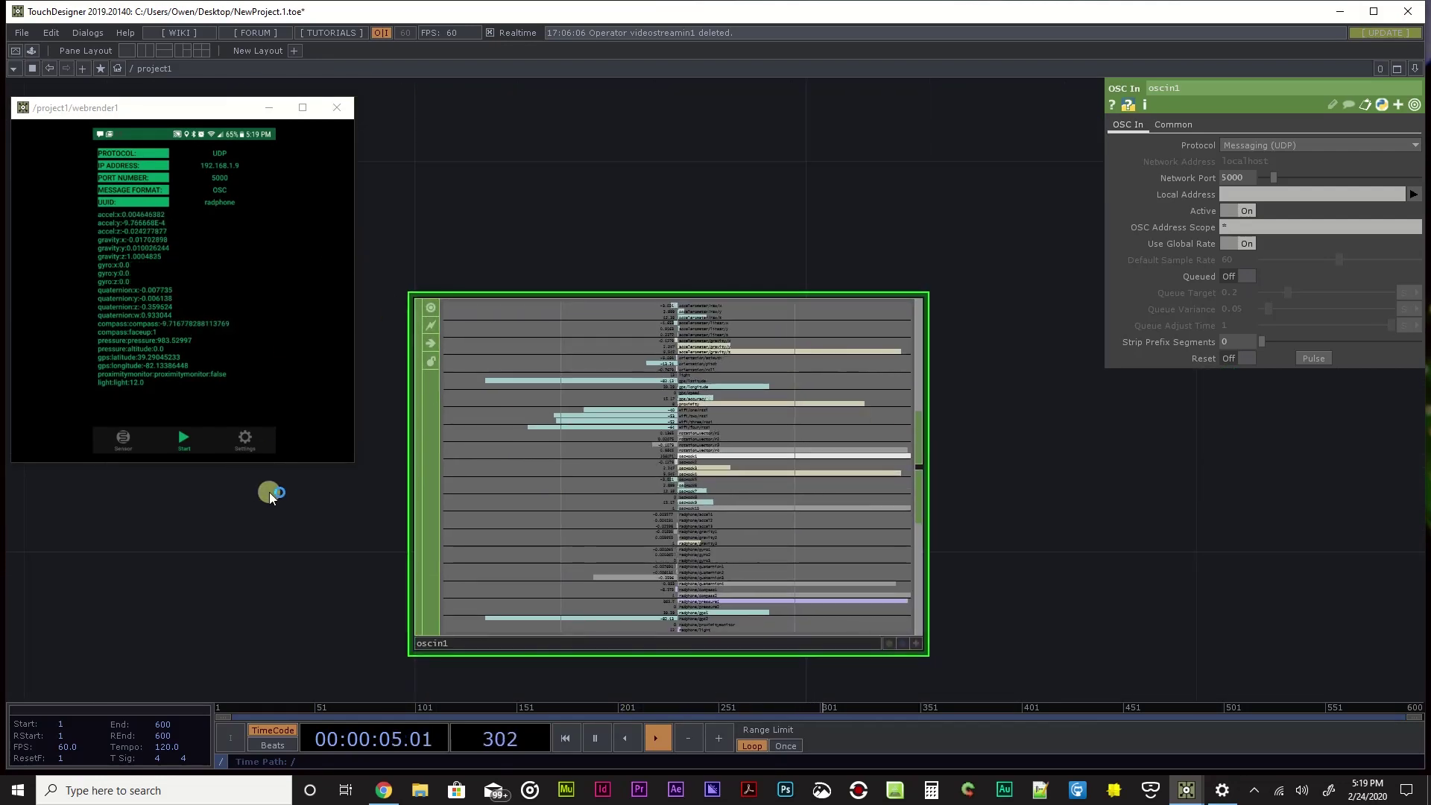
# - Enlarge the phone-mirror window and move it clear of the OSC In CHOP so both readouts can be compared
pyautogui.moveTo(324, 462)
pyautogui.mouseDown()
pyautogui.moveTo(315, 536)
pyautogui.moveTo(402, 431)
pyautogui.moveTo(319, 450)
pyautogui.moveTo(343, 459)
pyautogui.mouseUp()
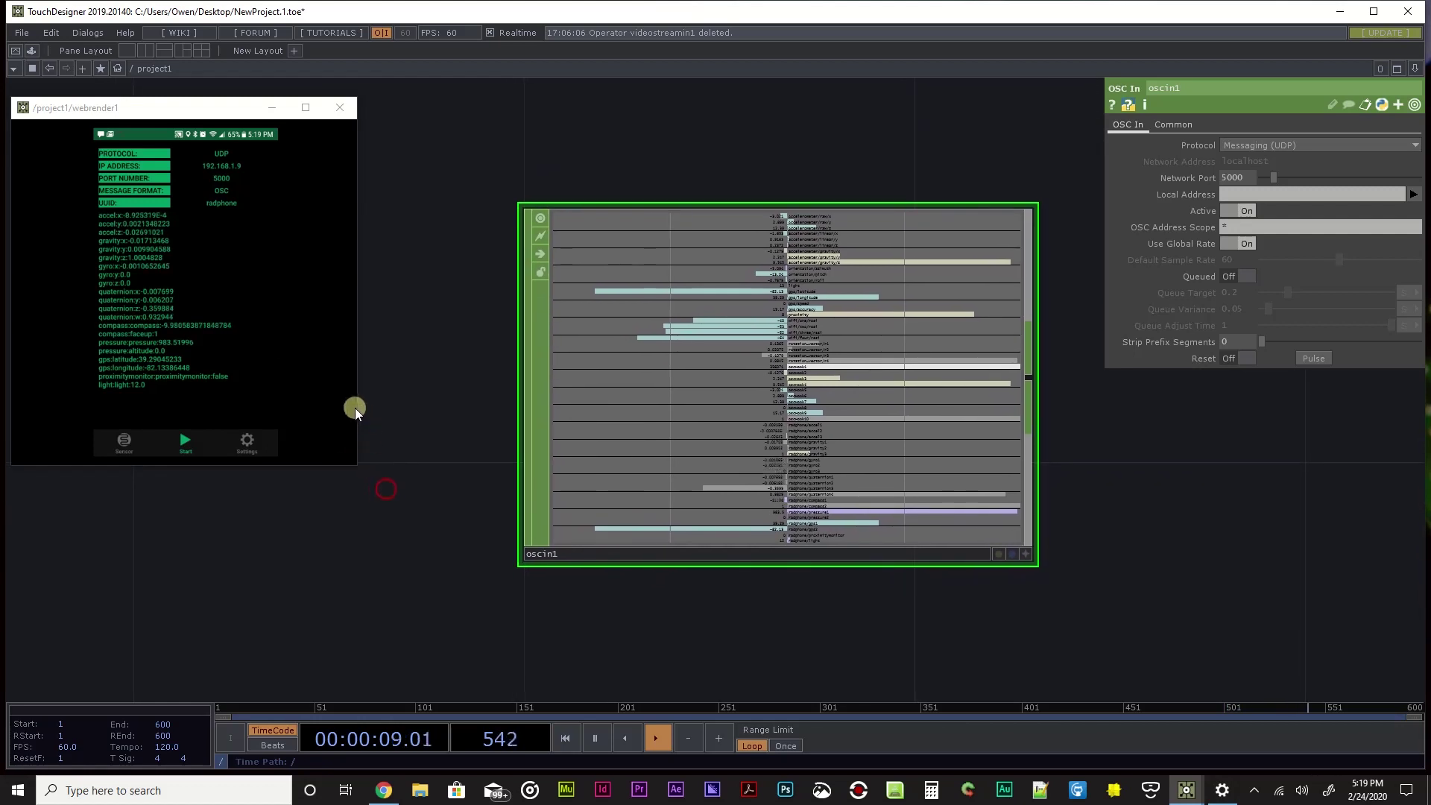
pyautogui.moveTo(357, 406); pyautogui.dragTo(666, 418)
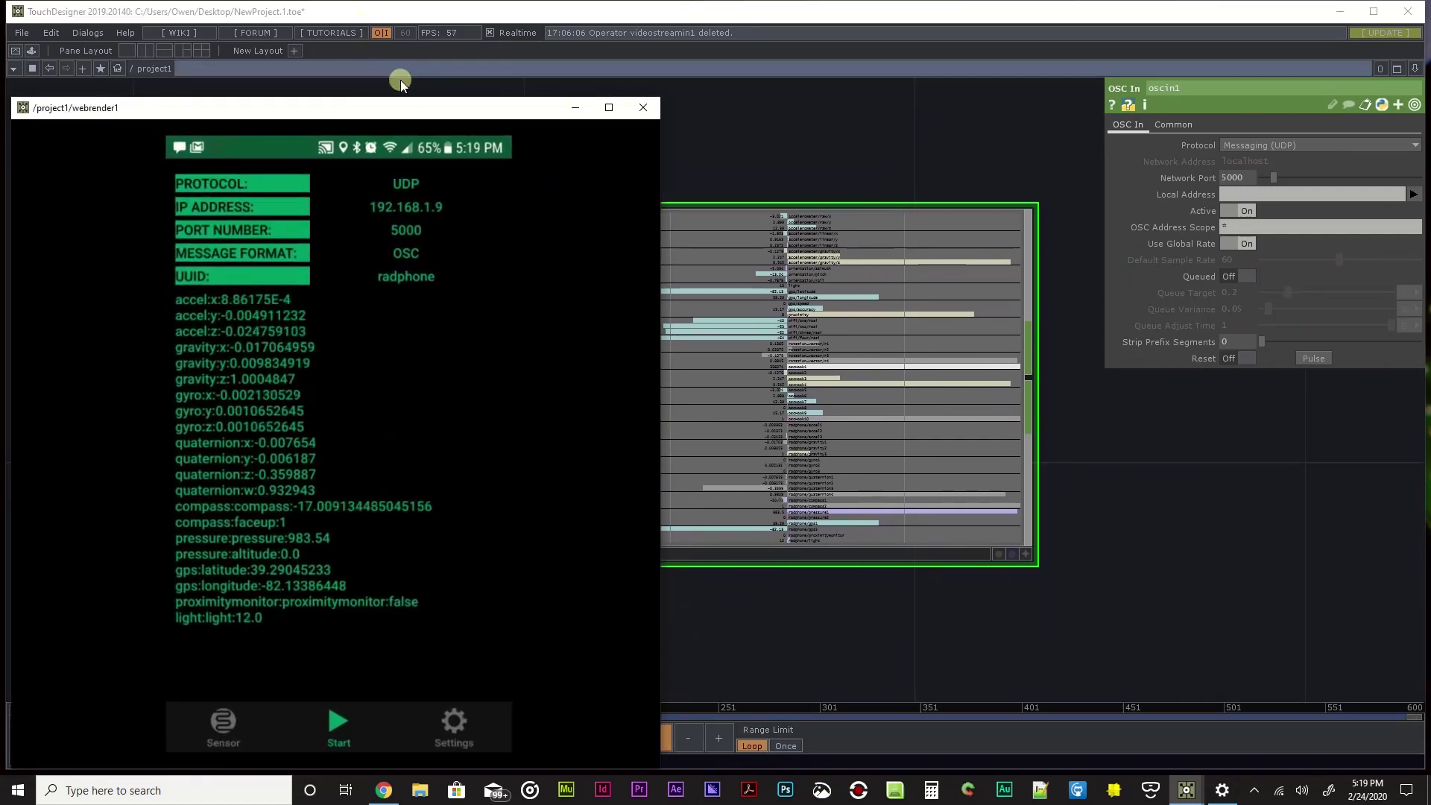
pyautogui.moveTo(437, 112); pyautogui.dragTo(377, 82)
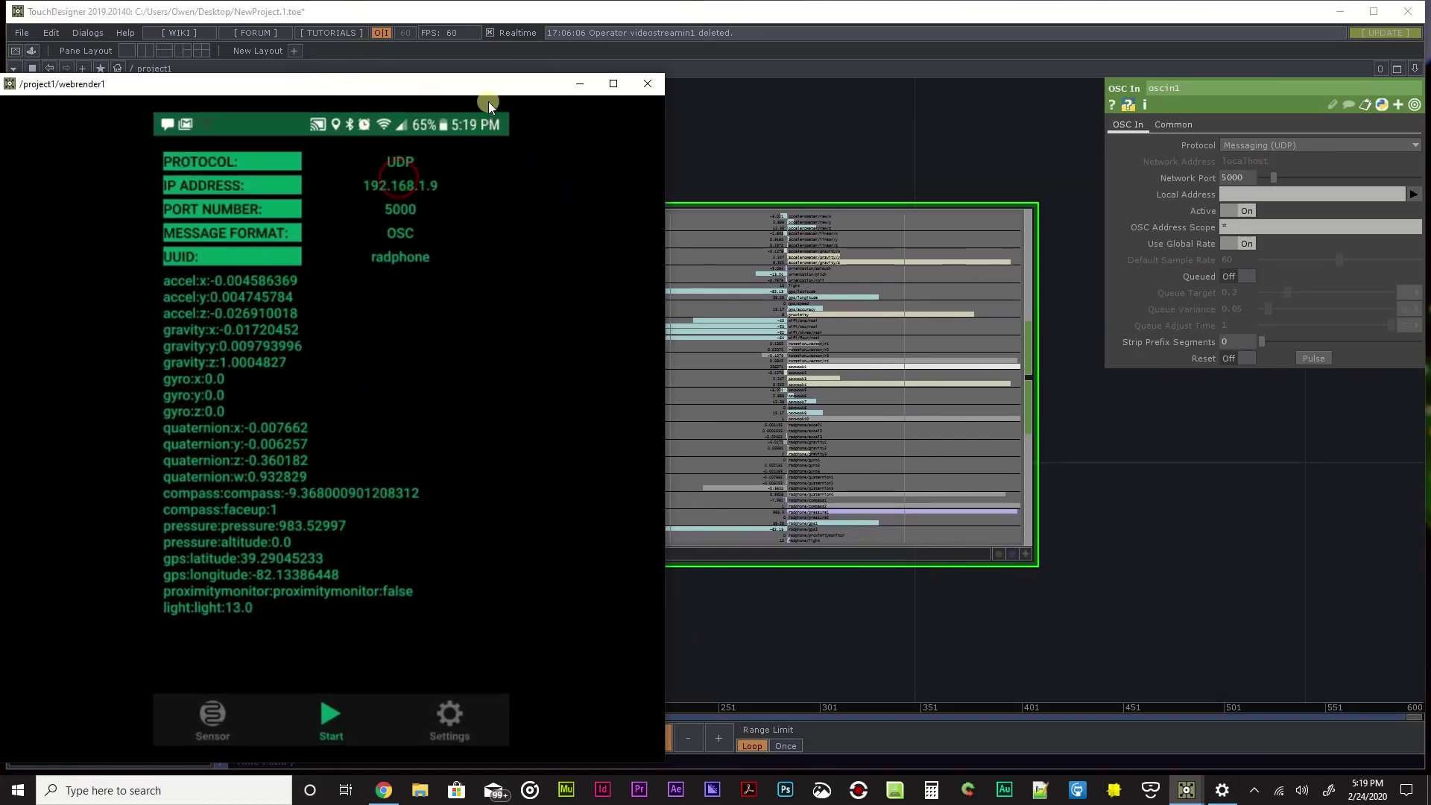
pyautogui.moveTo(489, 93); pyautogui.dragTo(380, 48)
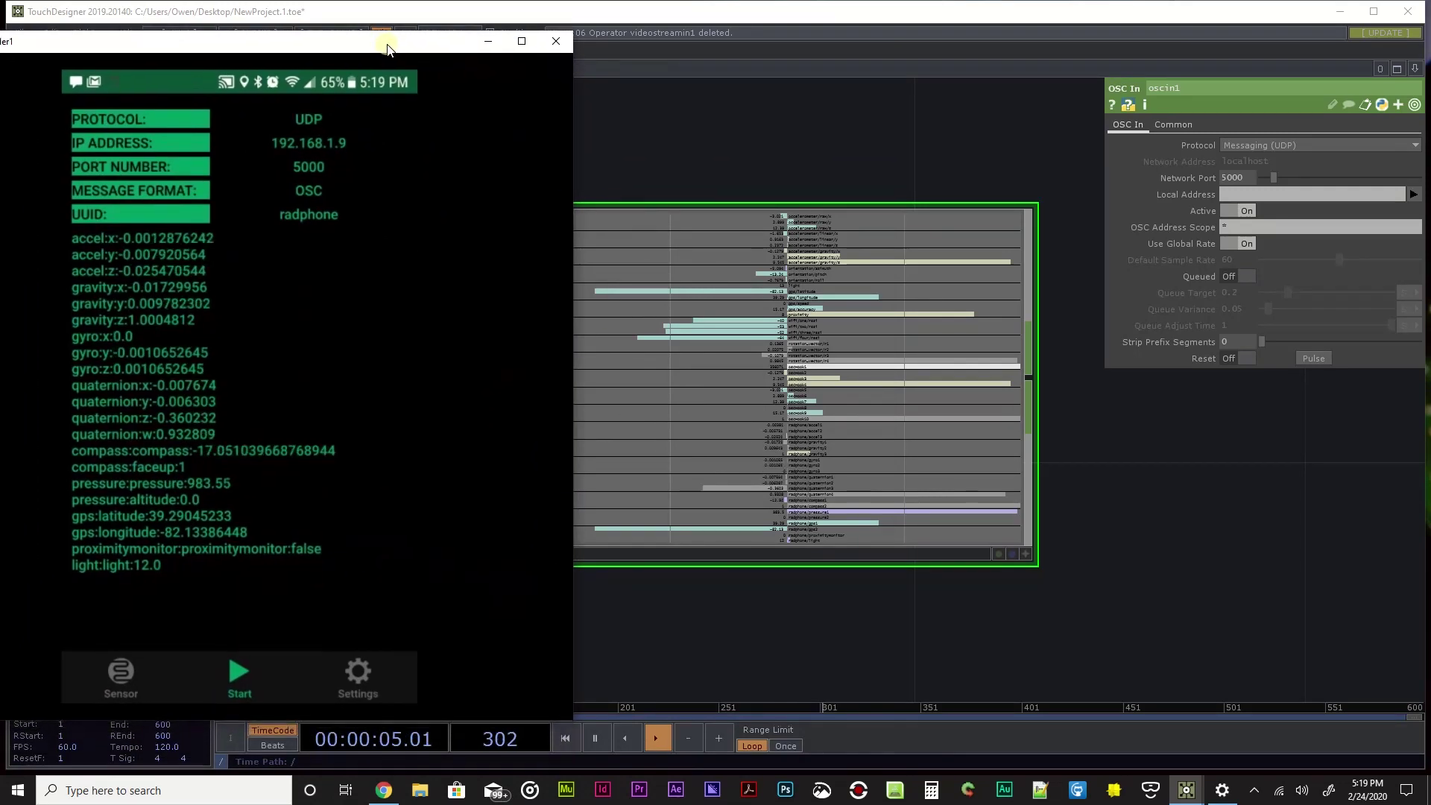
# - Examine the radphone channels in the OSC In CHOP against ZIG SIM's live sensor values
pyautogui.moveTo(745, 154); pyautogui.dragTo(885, 182)
pyautogui.scroll(3, 1044, 578)
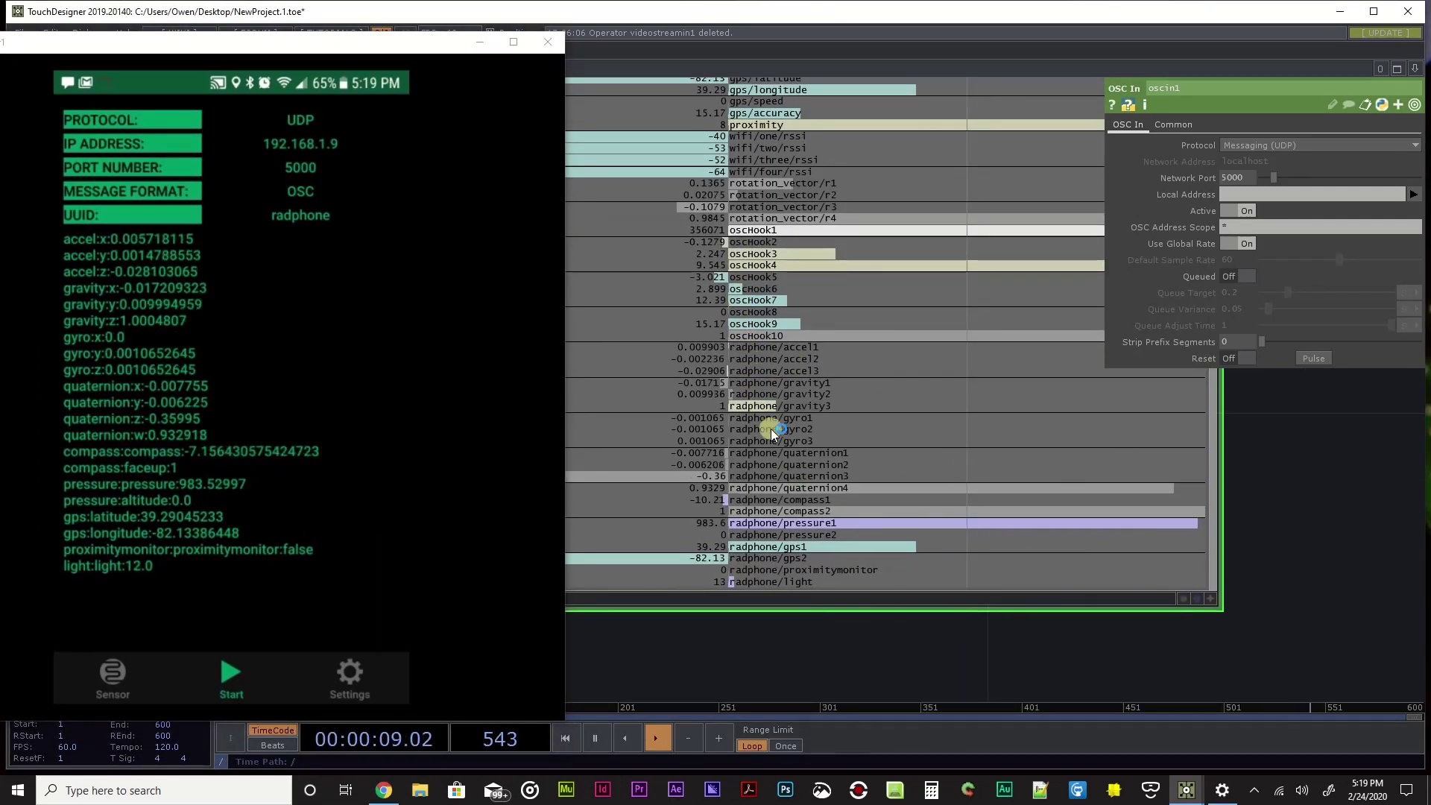
pyautogui.scroll(2, 771, 431)
pyautogui.scroll(-2, 749, 209)
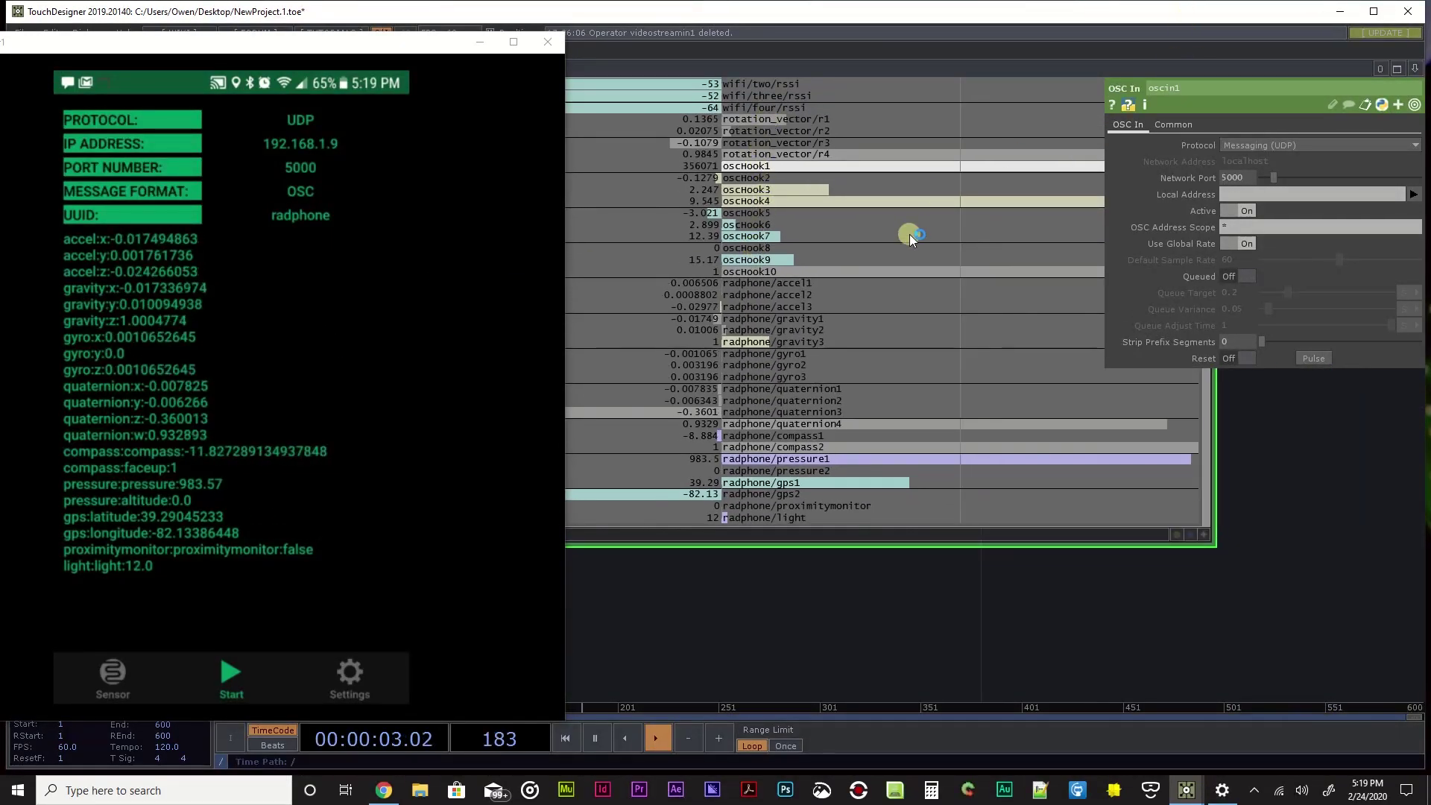
pyautogui.scroll(-3, 986, 373)
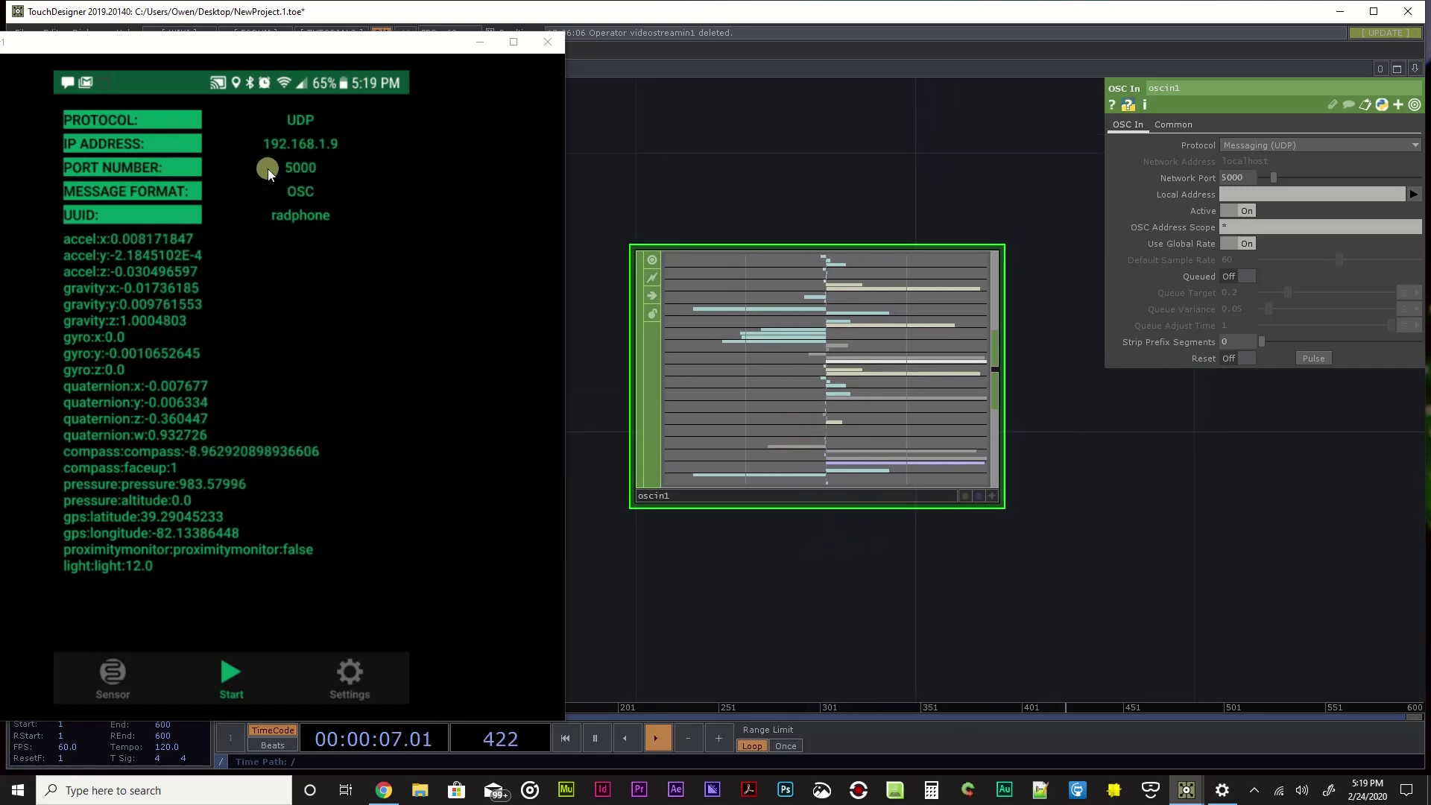
# - Reset the OSC In CHOP to clear its old channels, and inspect the incoming radphone data
pyautogui.click(1318, 358)
pyautogui.scroll(2, 907, 377)
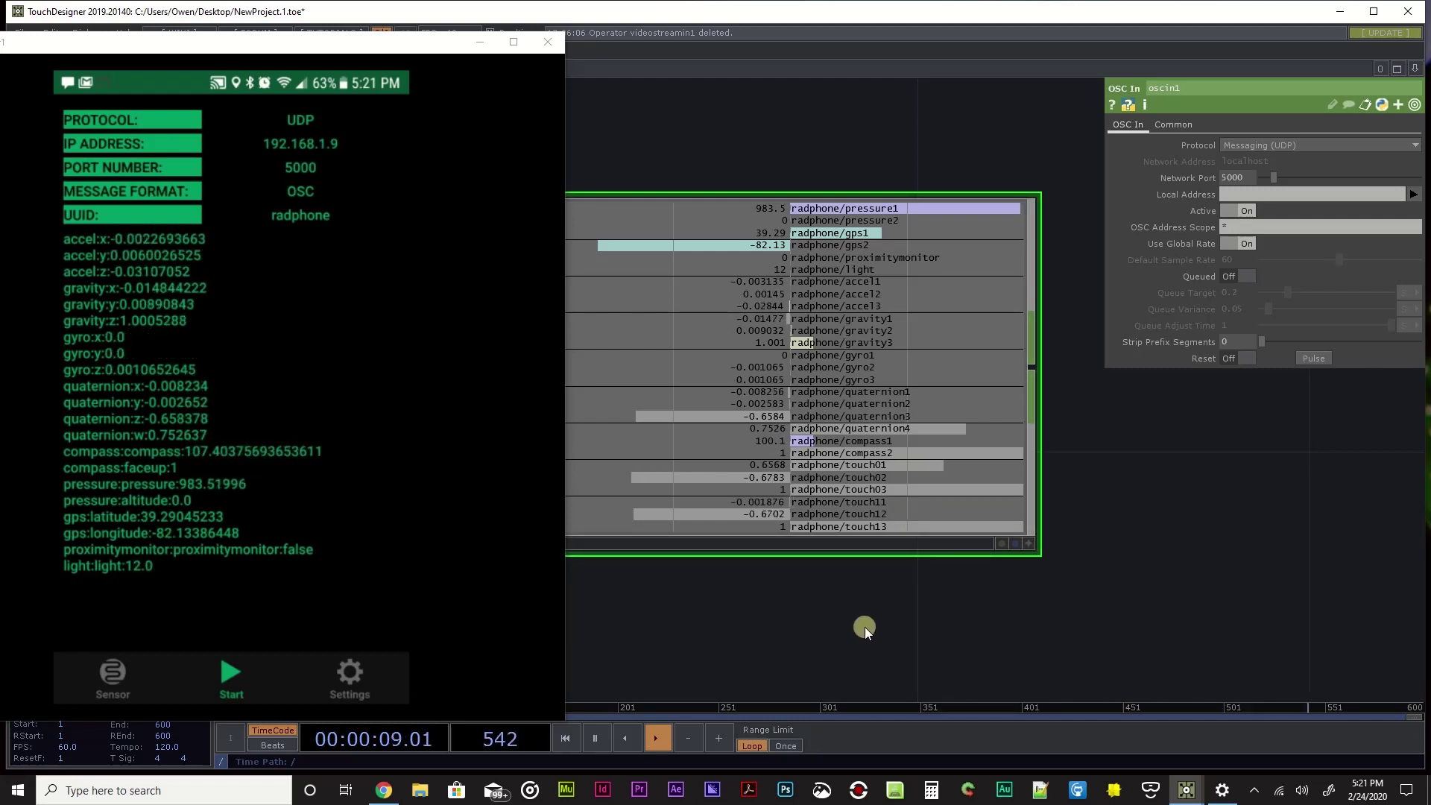
pyautogui.moveTo(854, 607); pyautogui.dragTo(924, 609)
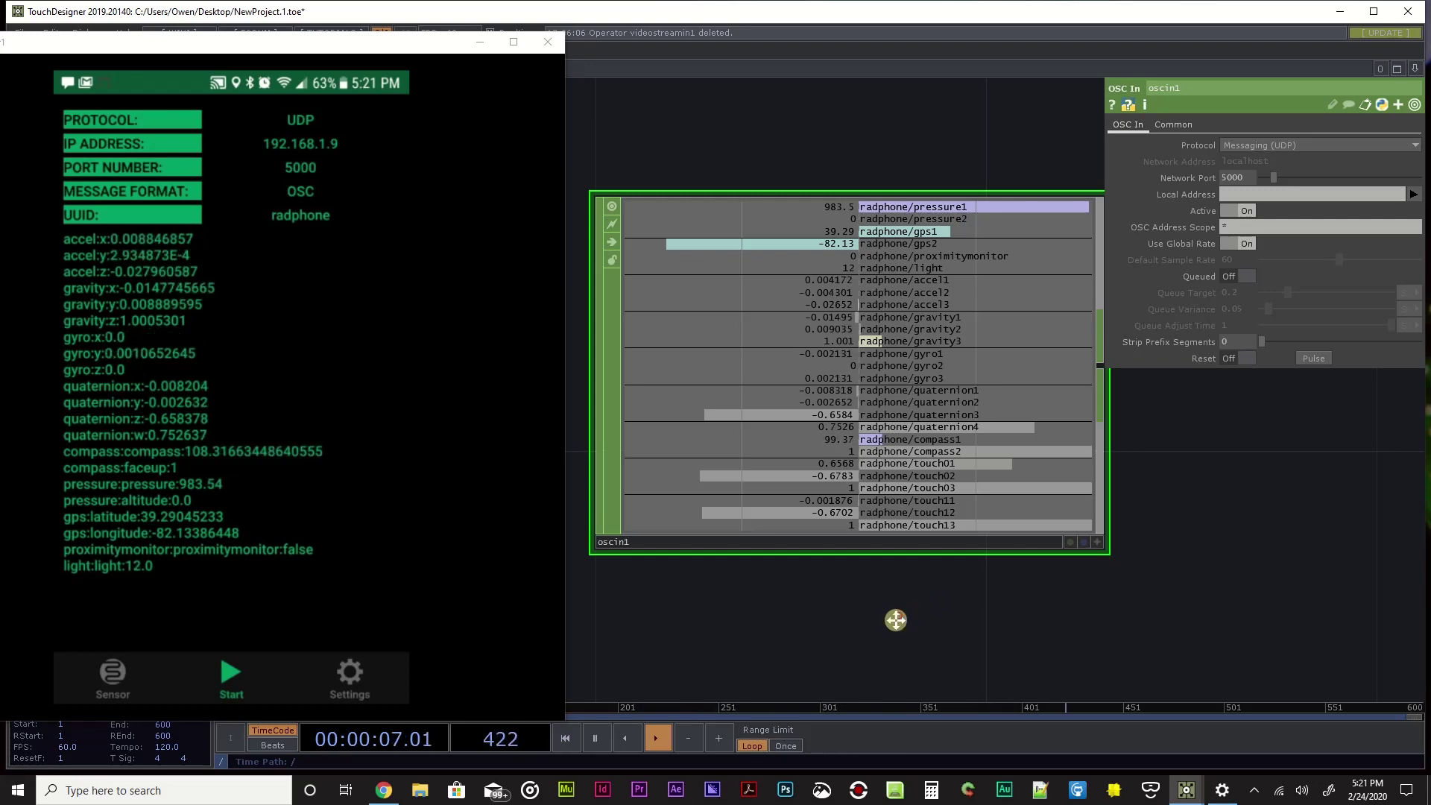
pyautogui.moveTo(897, 617); pyautogui.dragTo(852, 570)
pyautogui.scroll(-2, 866, 621)
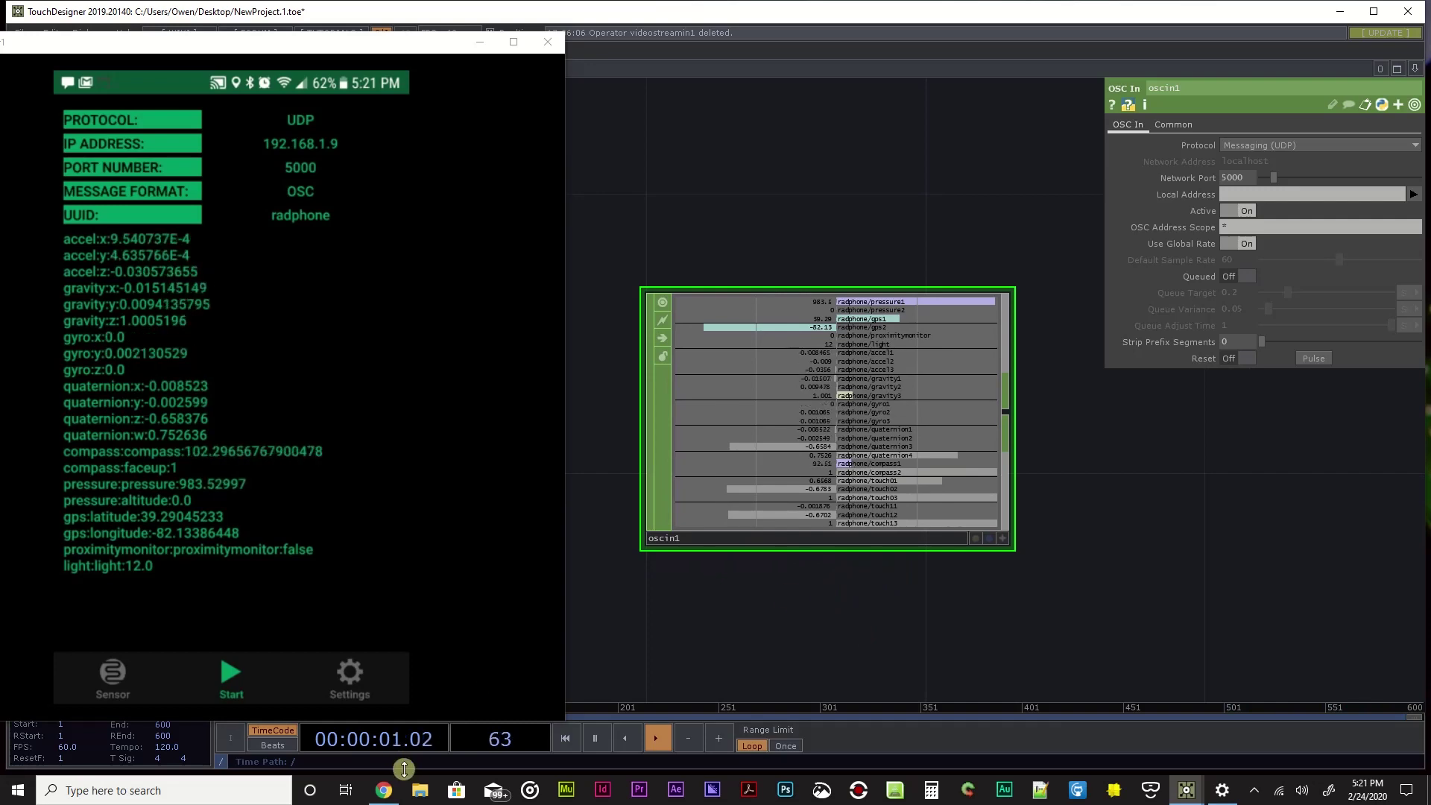
# - Switch to the oscHook page in Chrome and search Google Play for osc
pyautogui.click(387, 793)
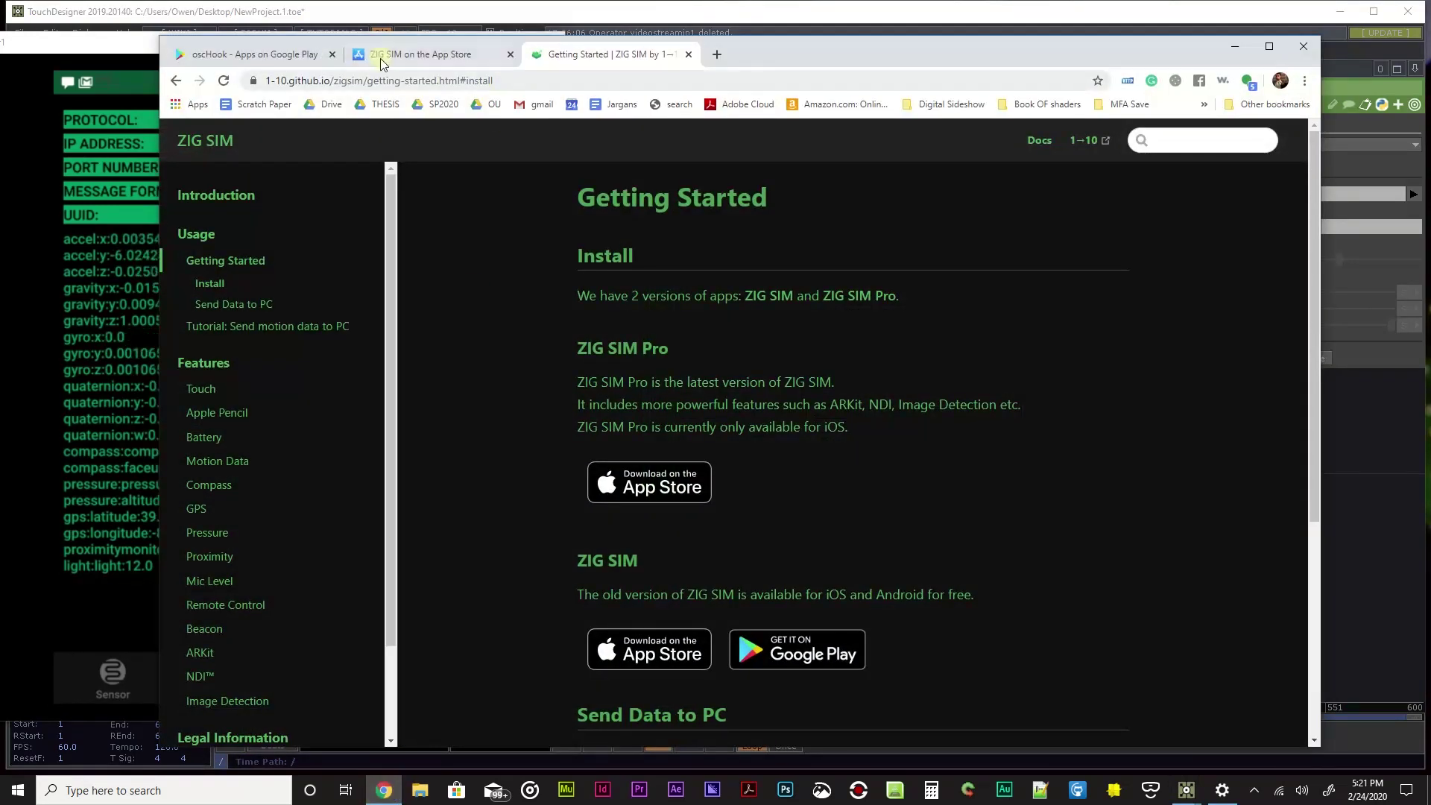
pyautogui.click(239, 55)
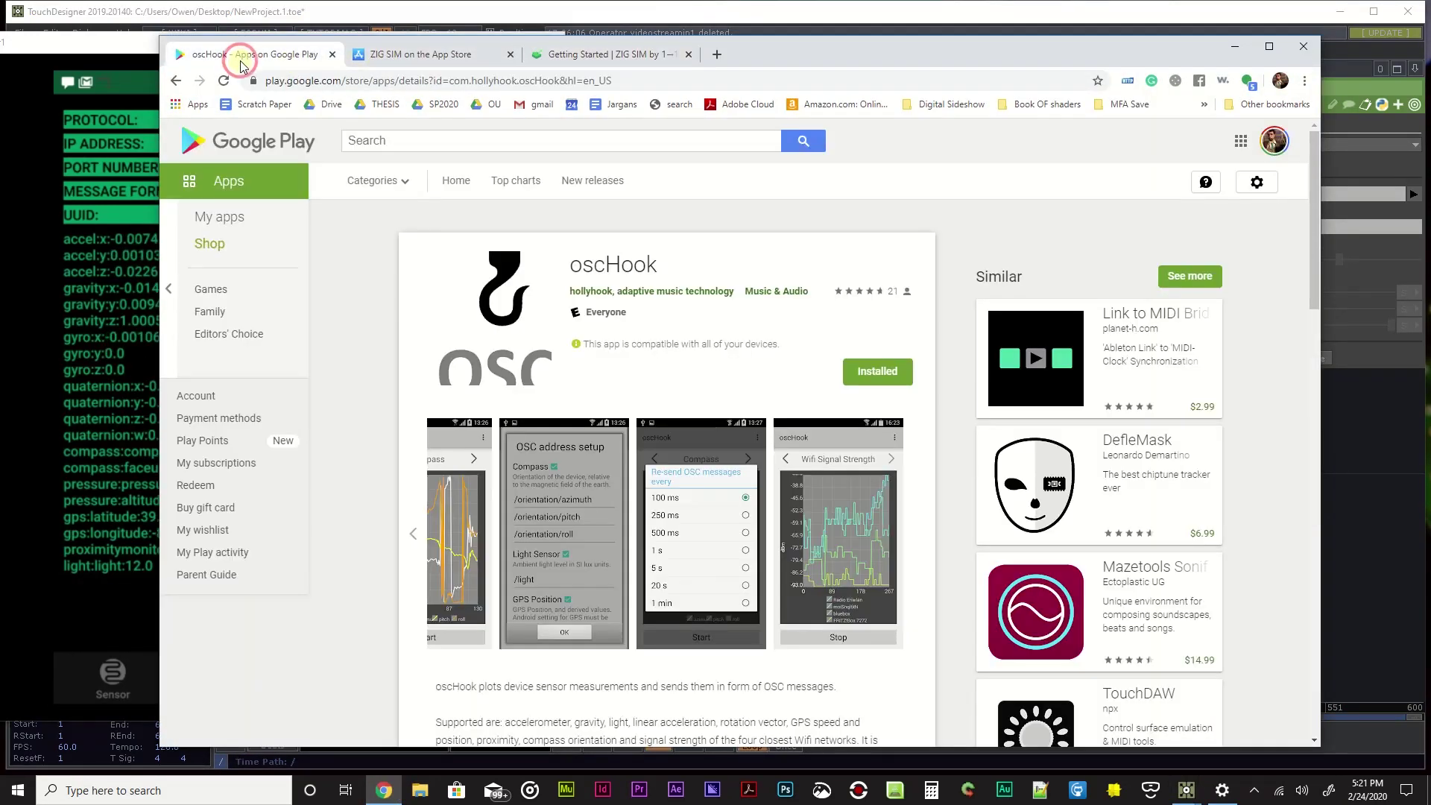
pyautogui.click(438, 142)
pyautogui.write('osc')
pyautogui.press('Return')
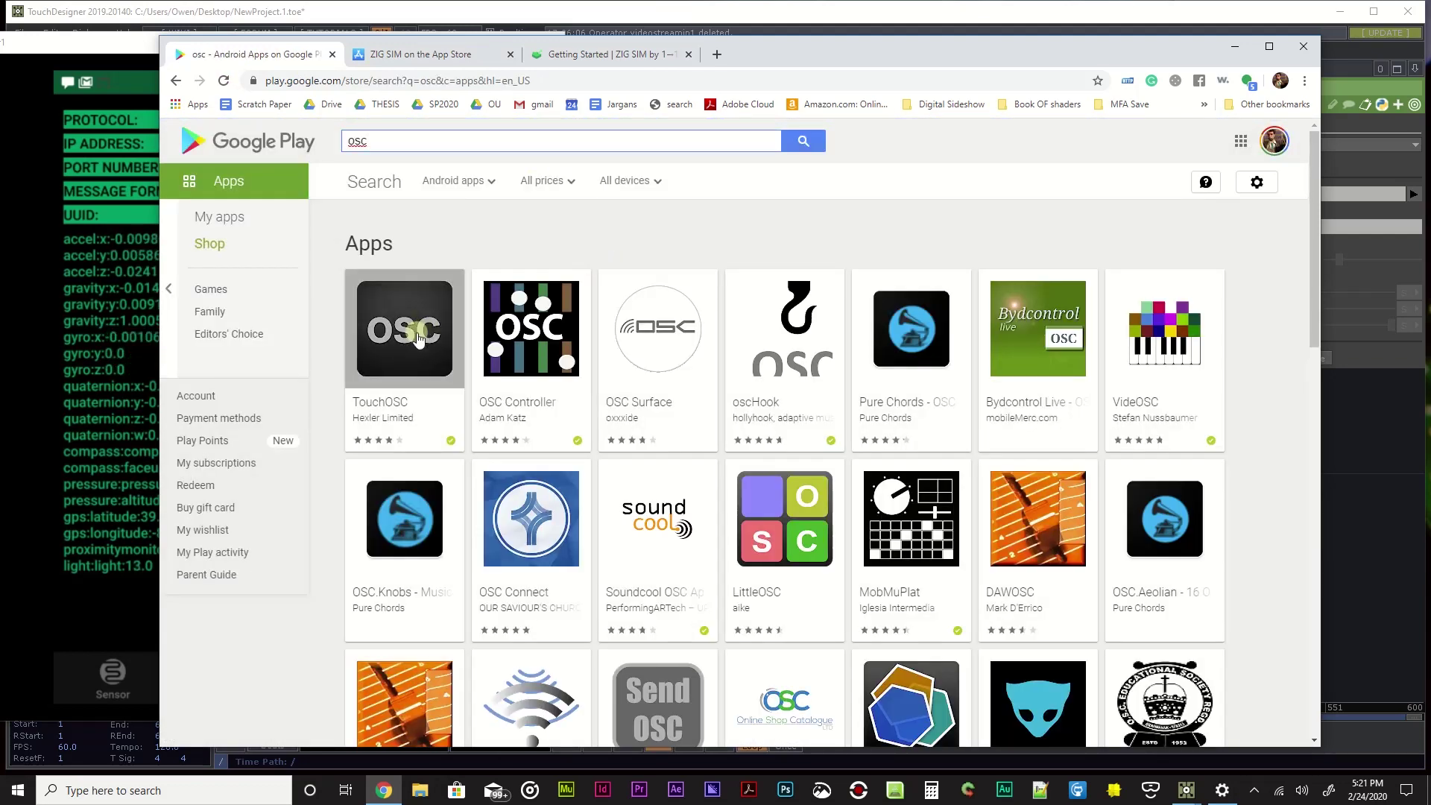
# - View the OSC Controller app's Google Play page, and return to the phone mirror in TouchDesigner
pyautogui.click(392, 356)
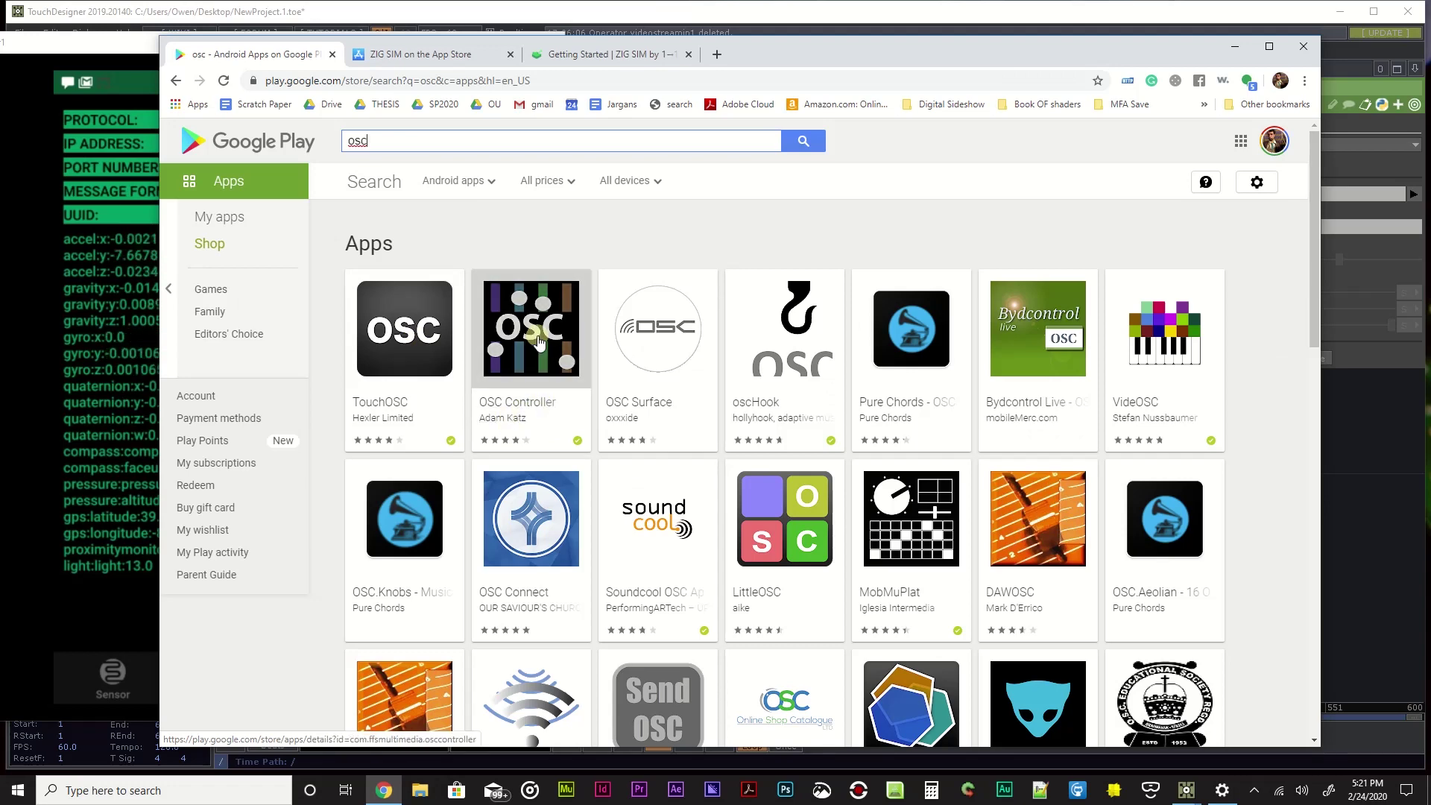
pyautogui.click(538, 394)
pyautogui.scroll(-1, 831, 333)
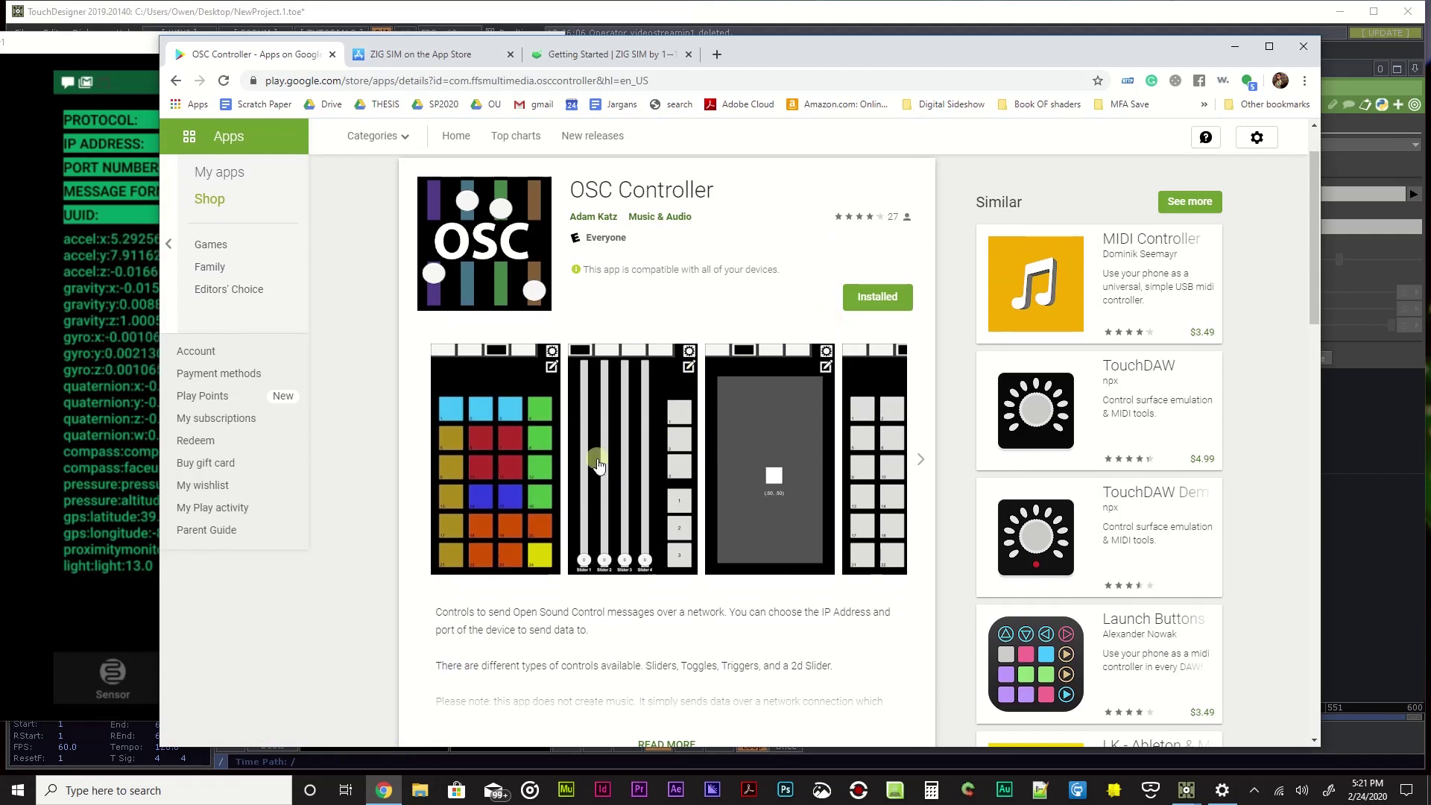
pyautogui.click(146, 494)
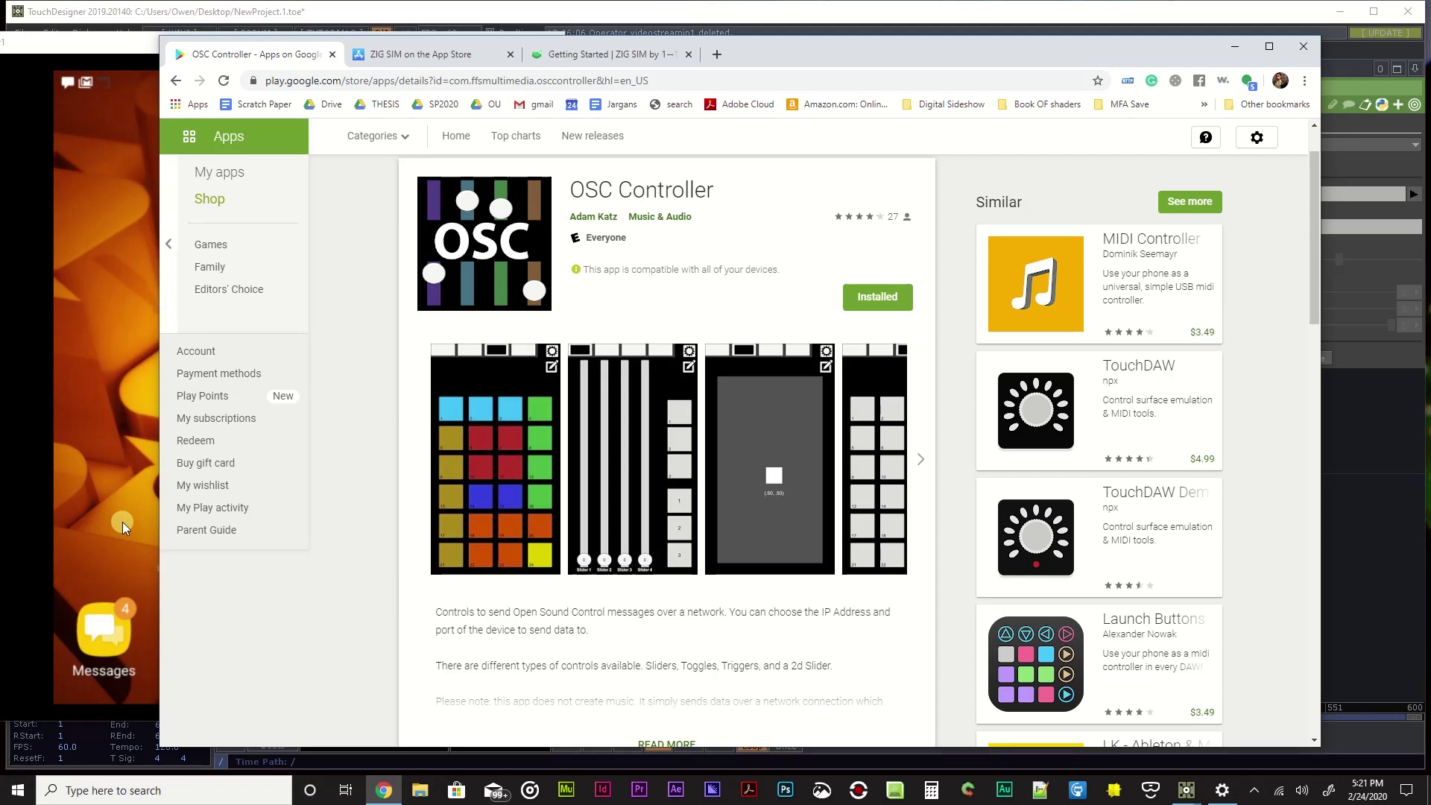
pyautogui.click(123, 521)
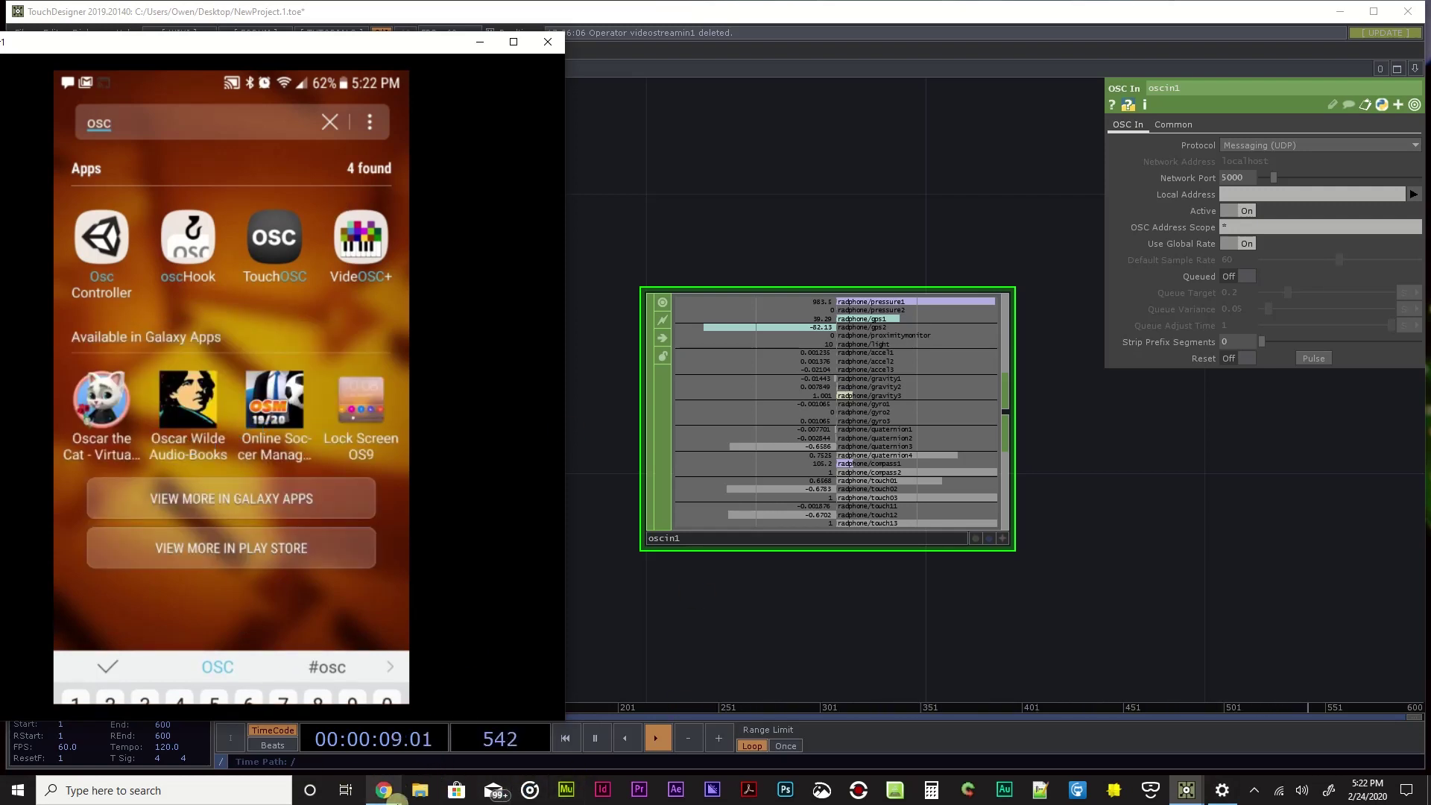
# - Switch to Chrome to look over the OSC Controller listing again, and return to TouchDesigner
pyautogui.click(389, 794)
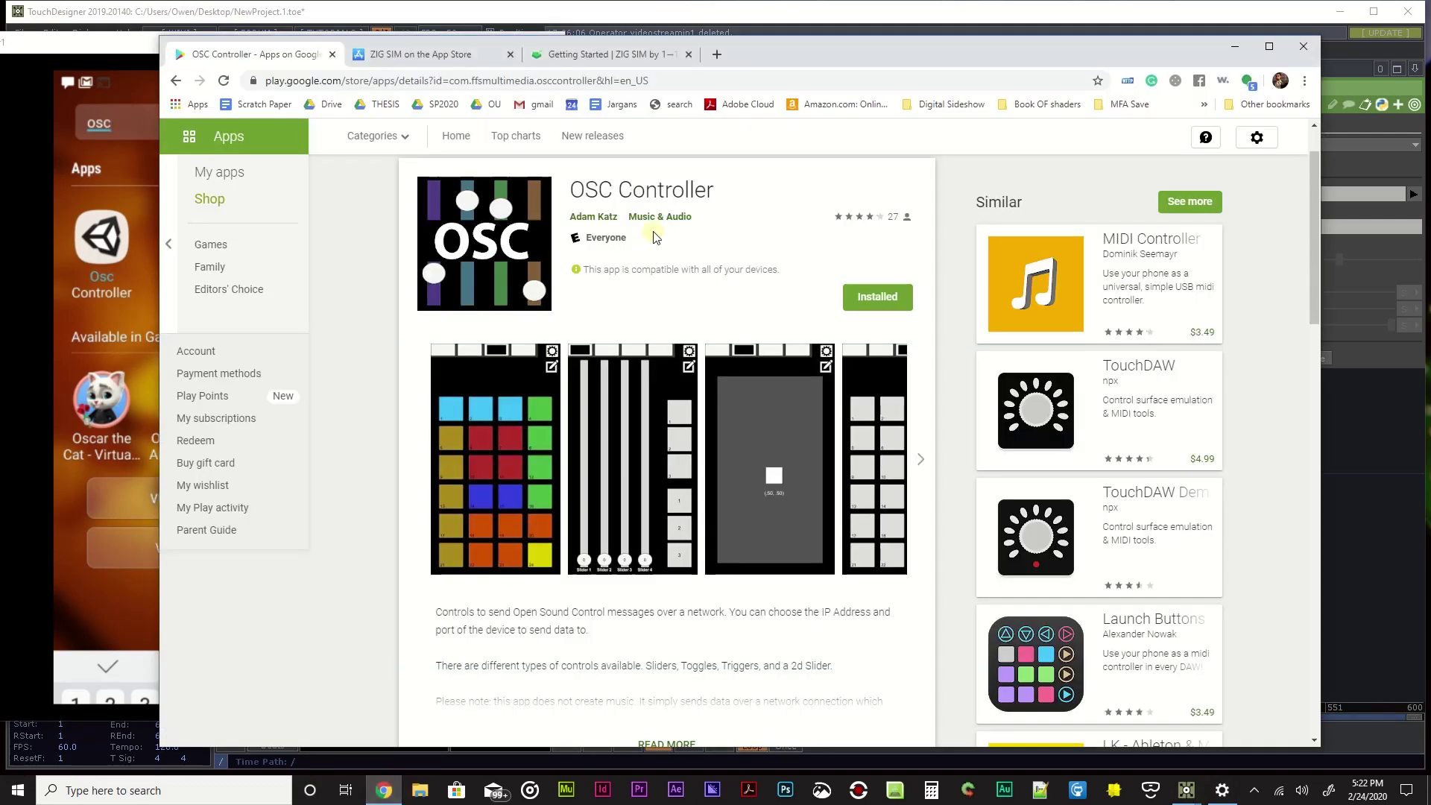
pyautogui.click(965, 10)
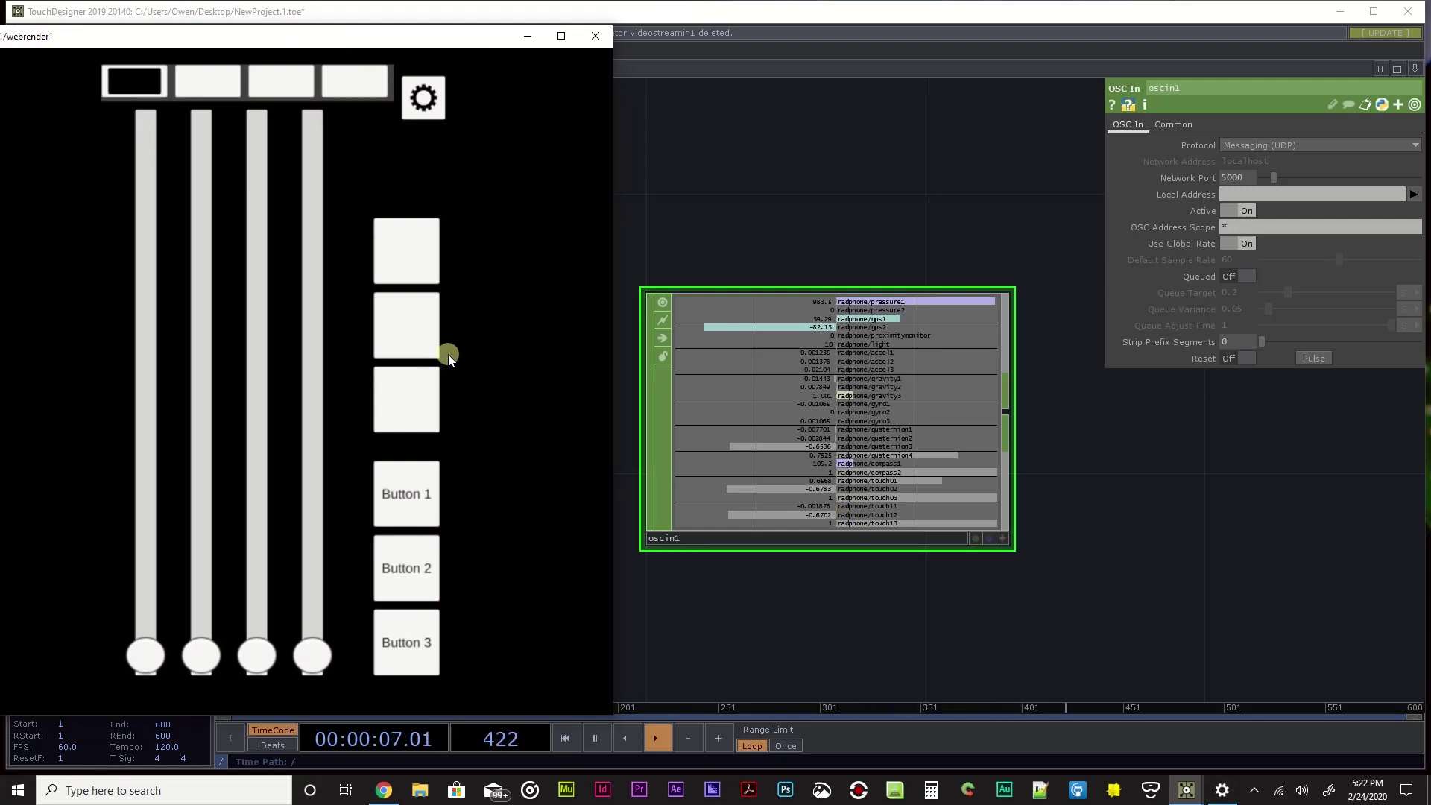
# - Configure OSC Controller with IP address 192.168.1.9, port 5000 and OSC path katz, checking the computer's IPv4 address in Windows Settings, and start the connection
pyautogui.click(424, 111)
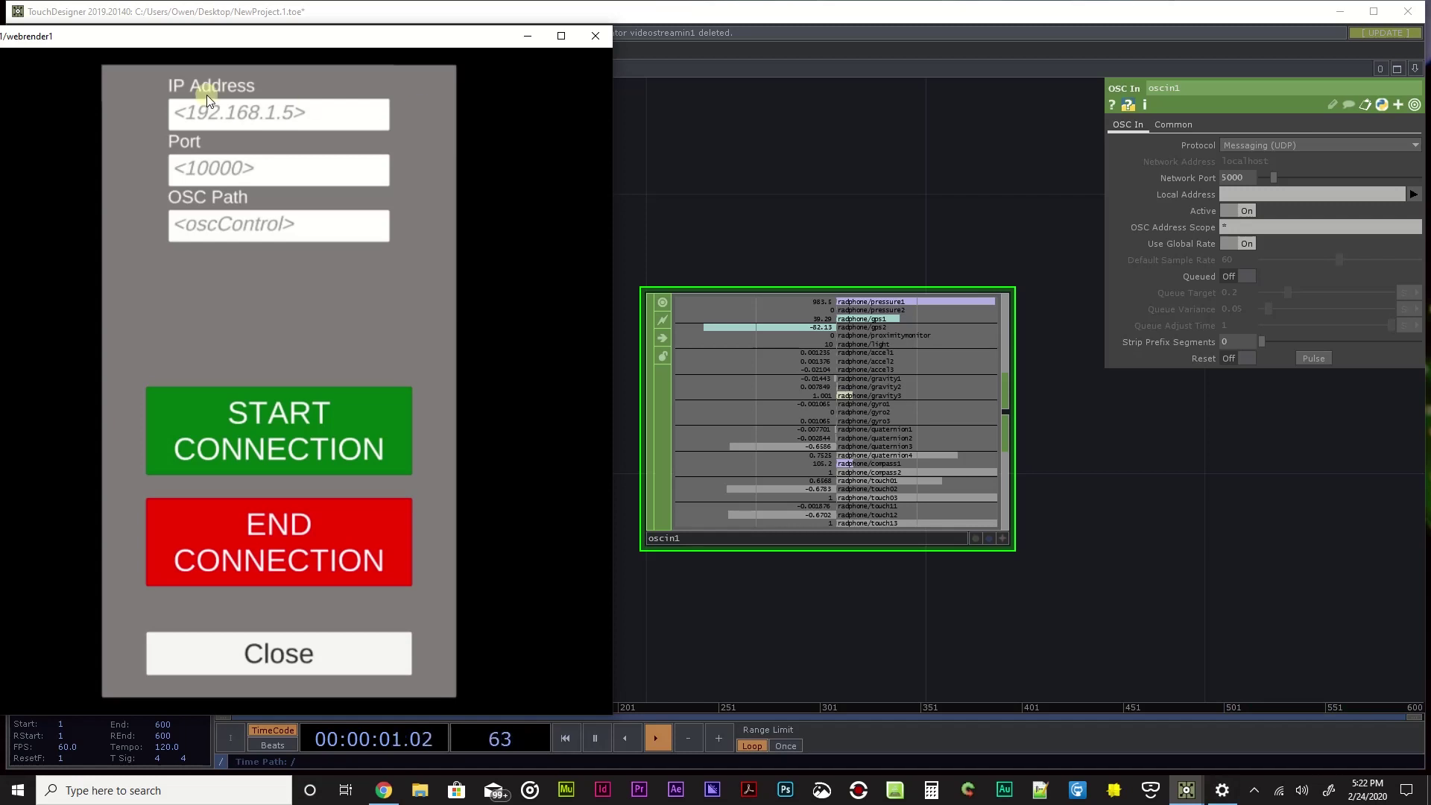
pyautogui.click(294, 127)
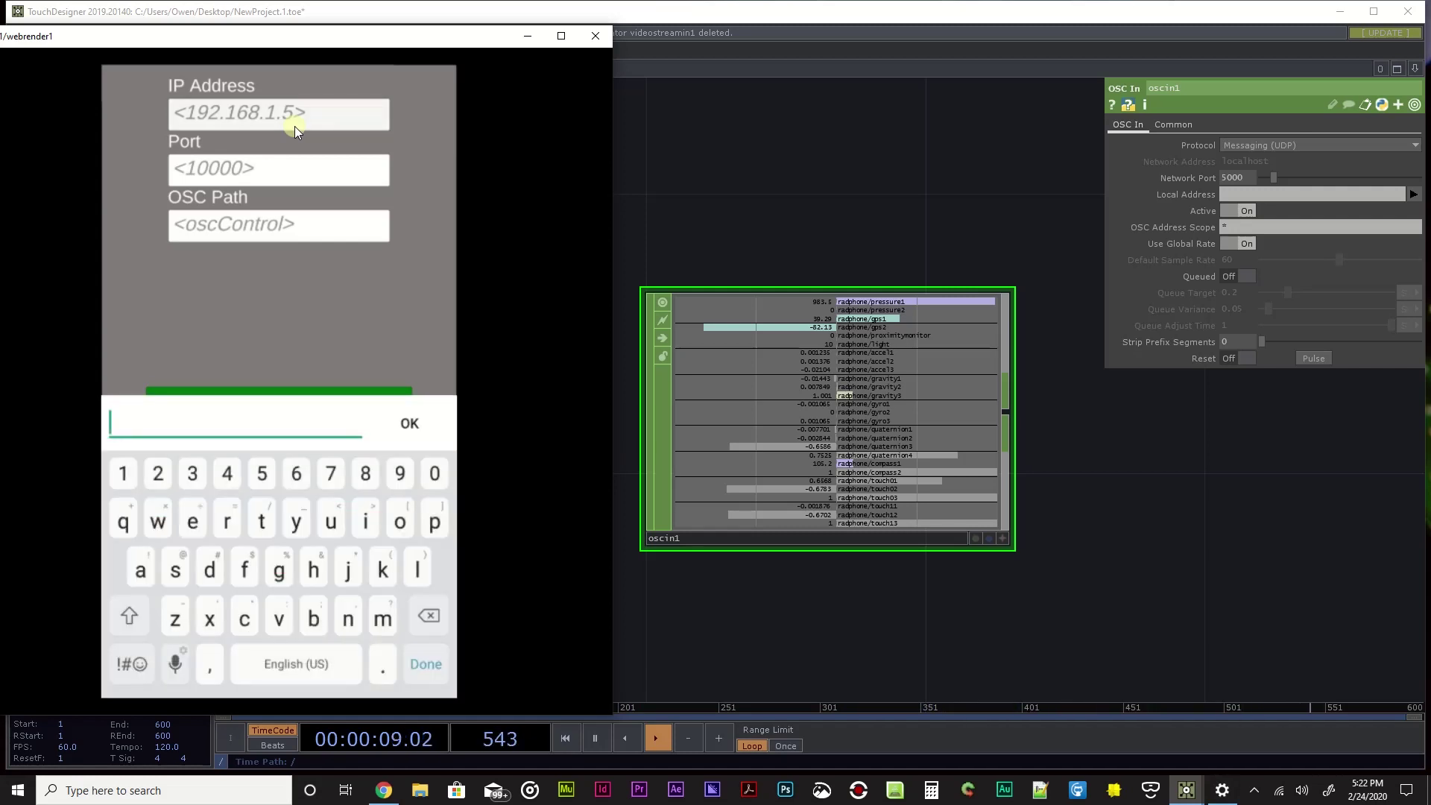
pyautogui.write('192')
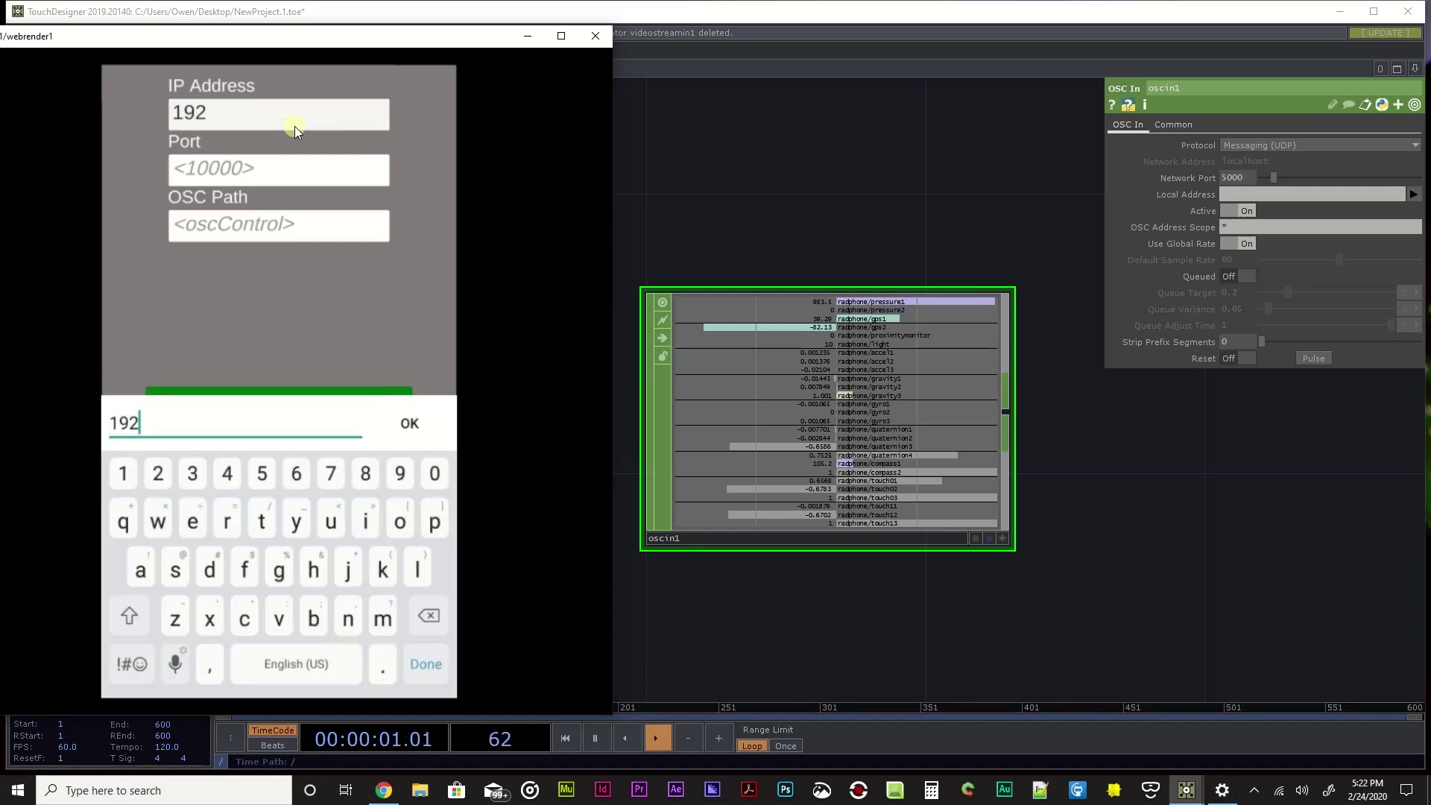
pyautogui.write('.16')
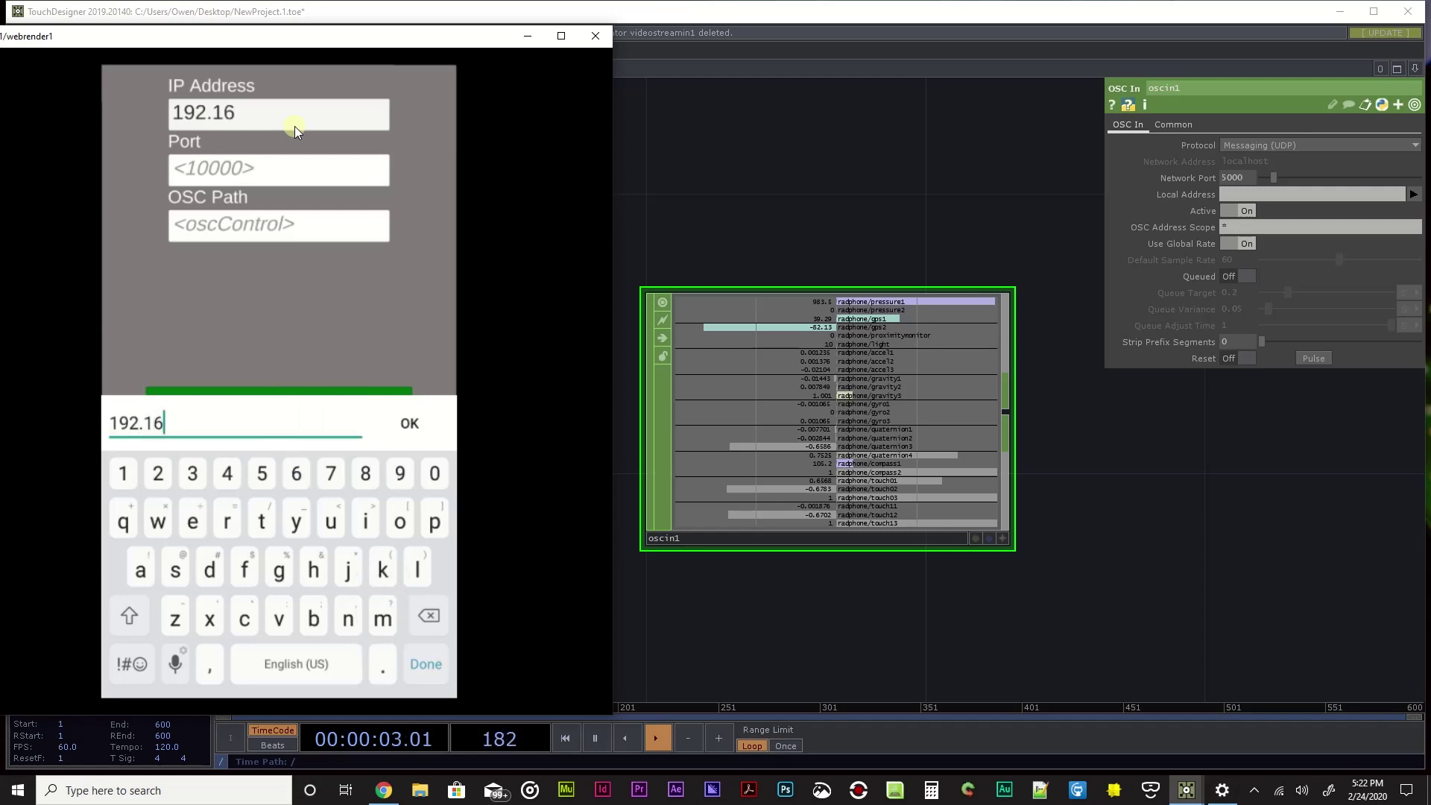
pyautogui.write('8.1.6')
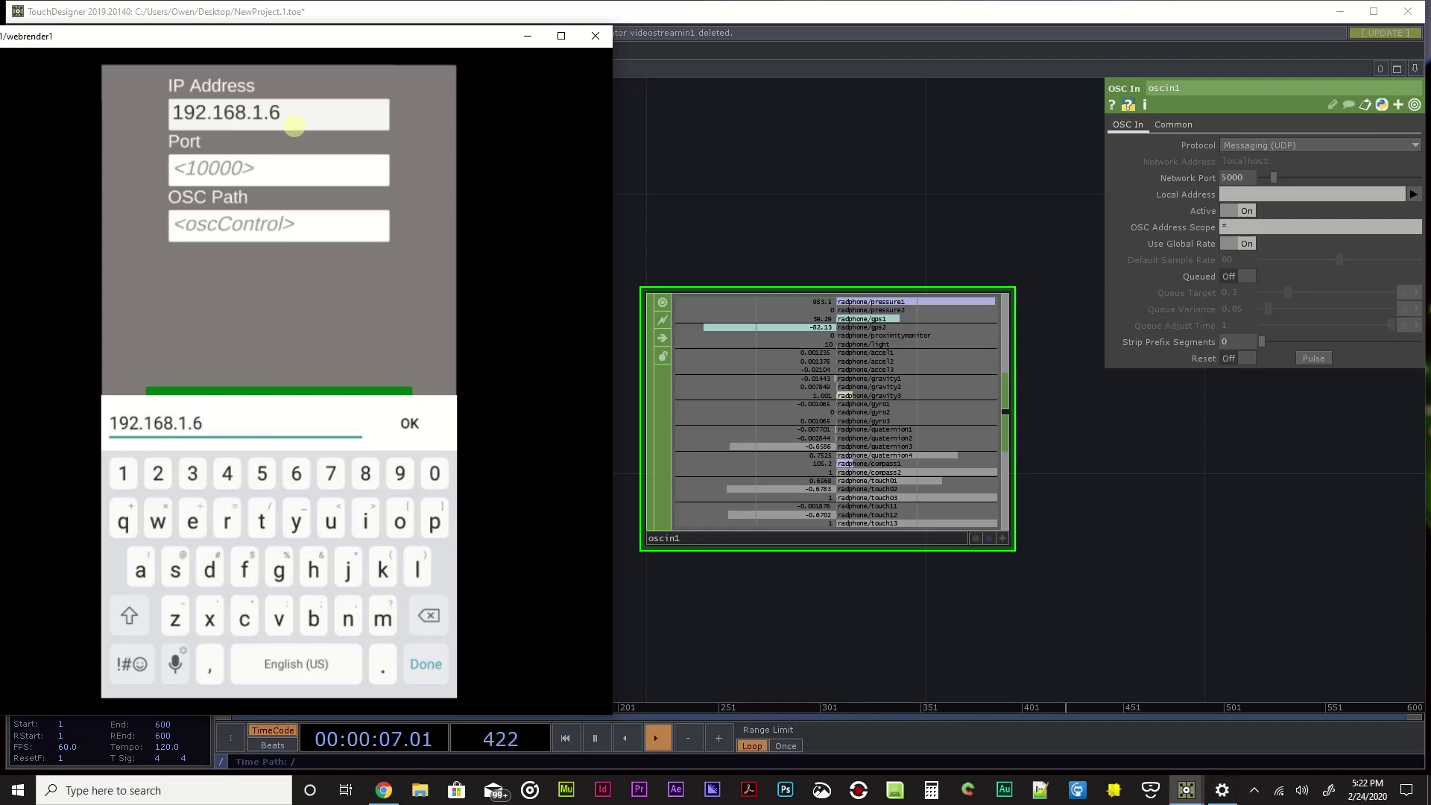
pyautogui.click(1222, 790)
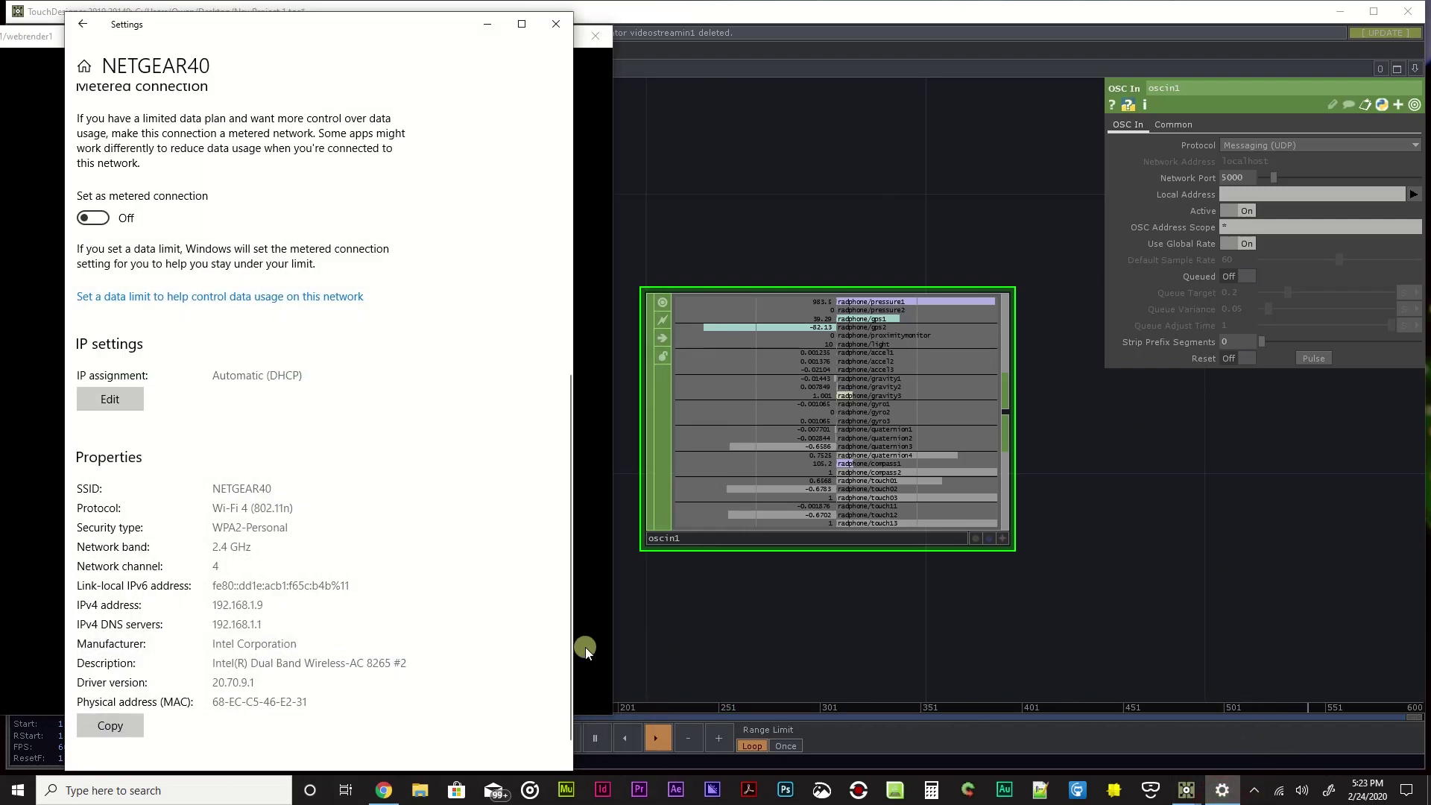
pyautogui.click(486, 24)
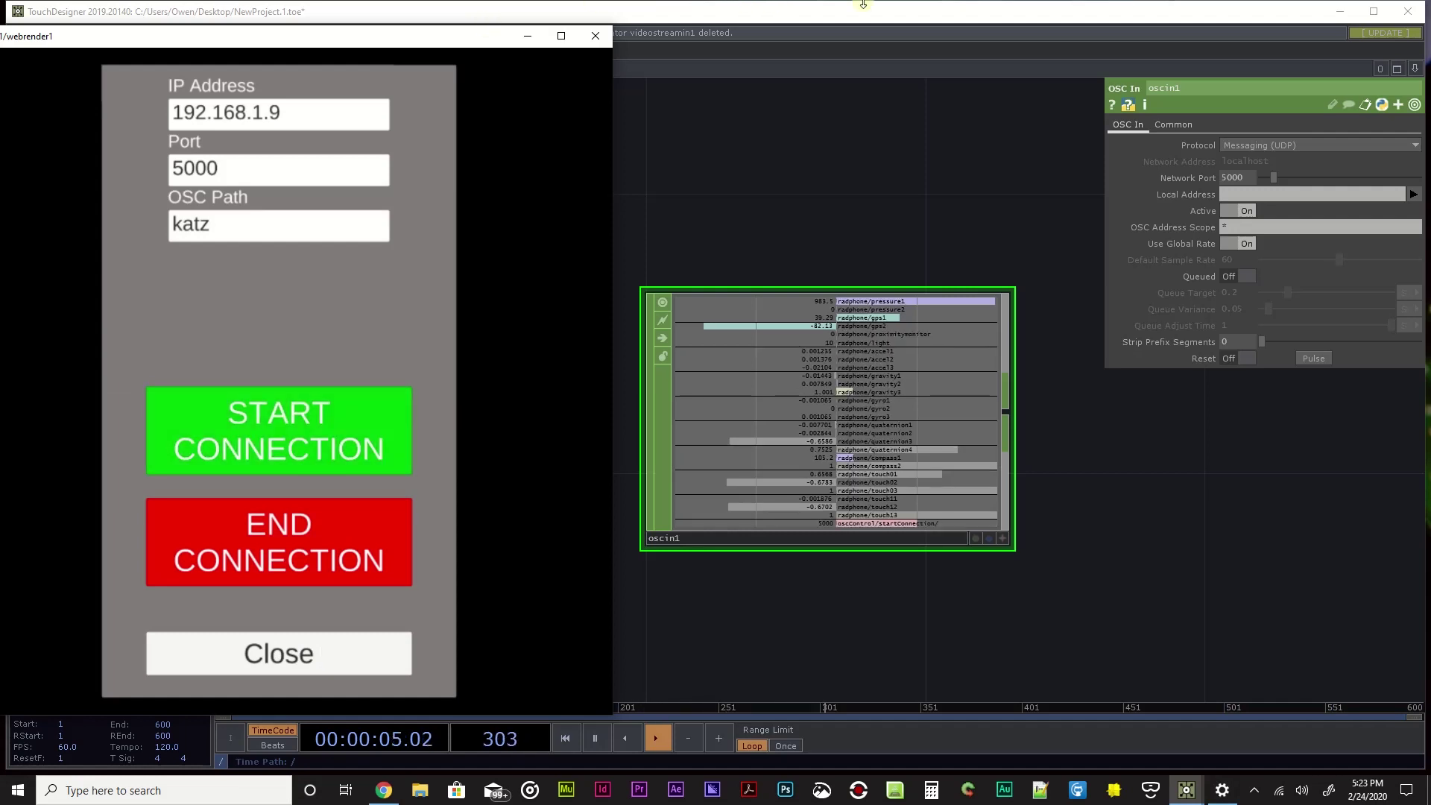
# - Reset the OSC In CHOP to clear the radphone channels, test the incoming katz controls, and close the phone mirror window
pyautogui.scroll(3, 896, 497)
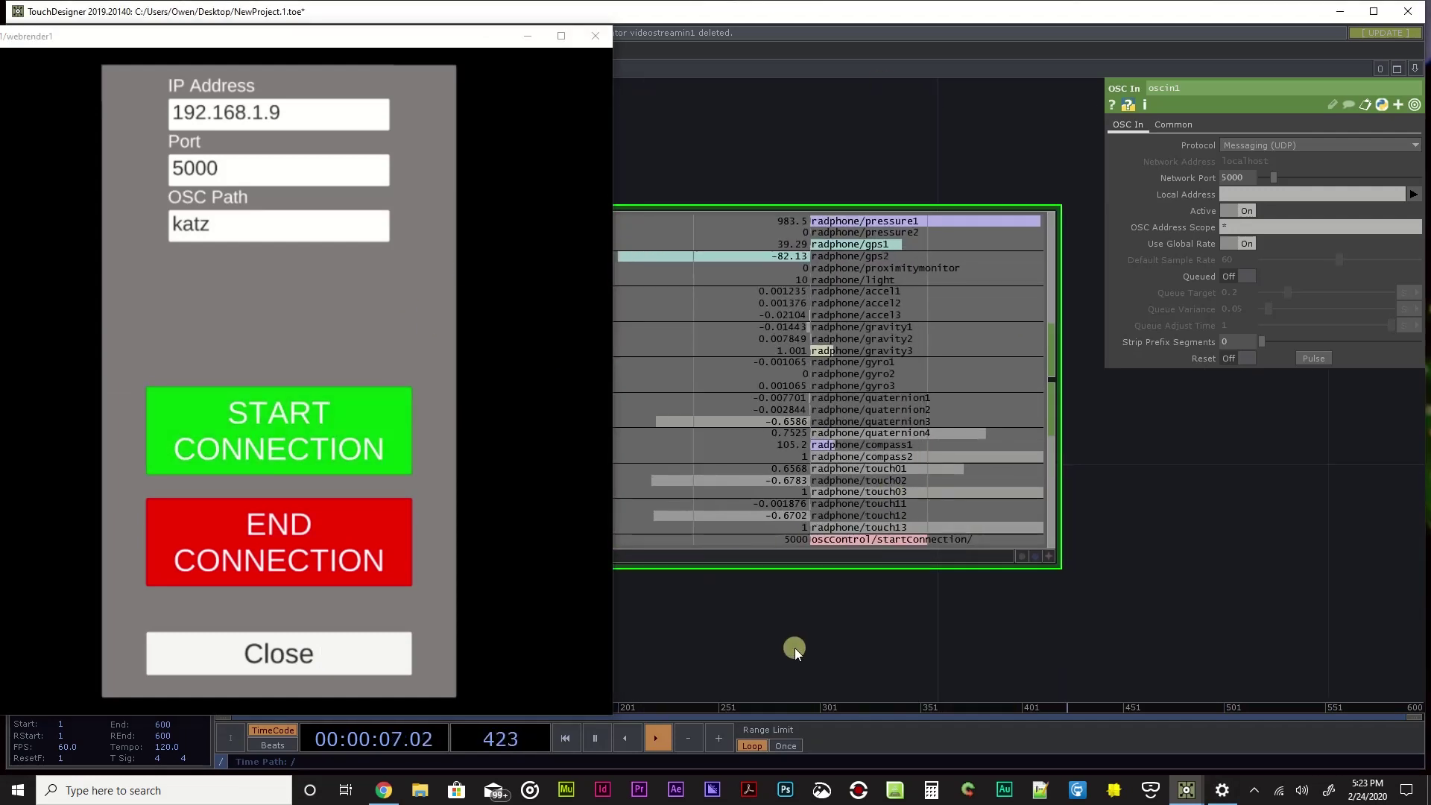
pyautogui.moveTo(794, 647); pyautogui.dragTo(931, 607)
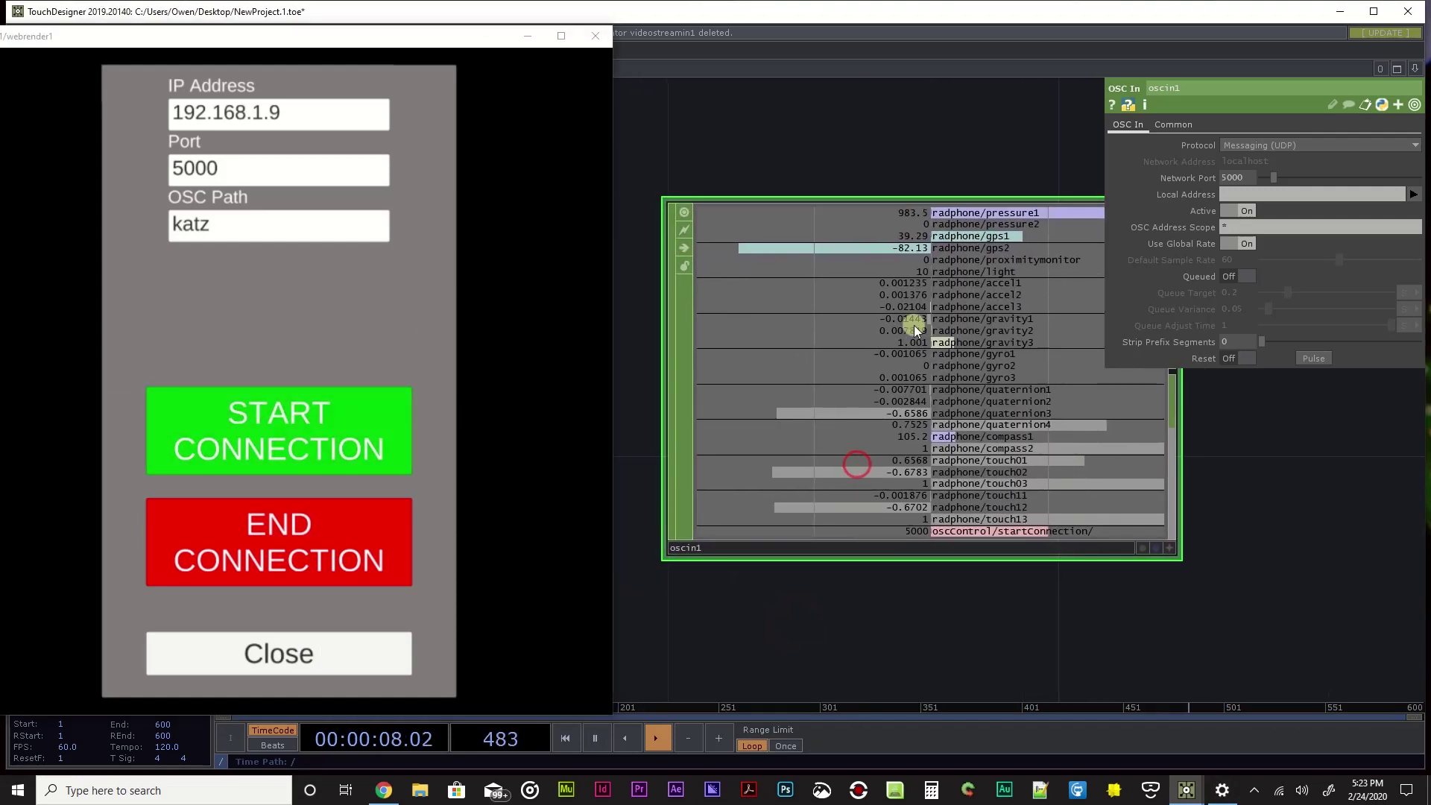
pyautogui.click(1300, 356)
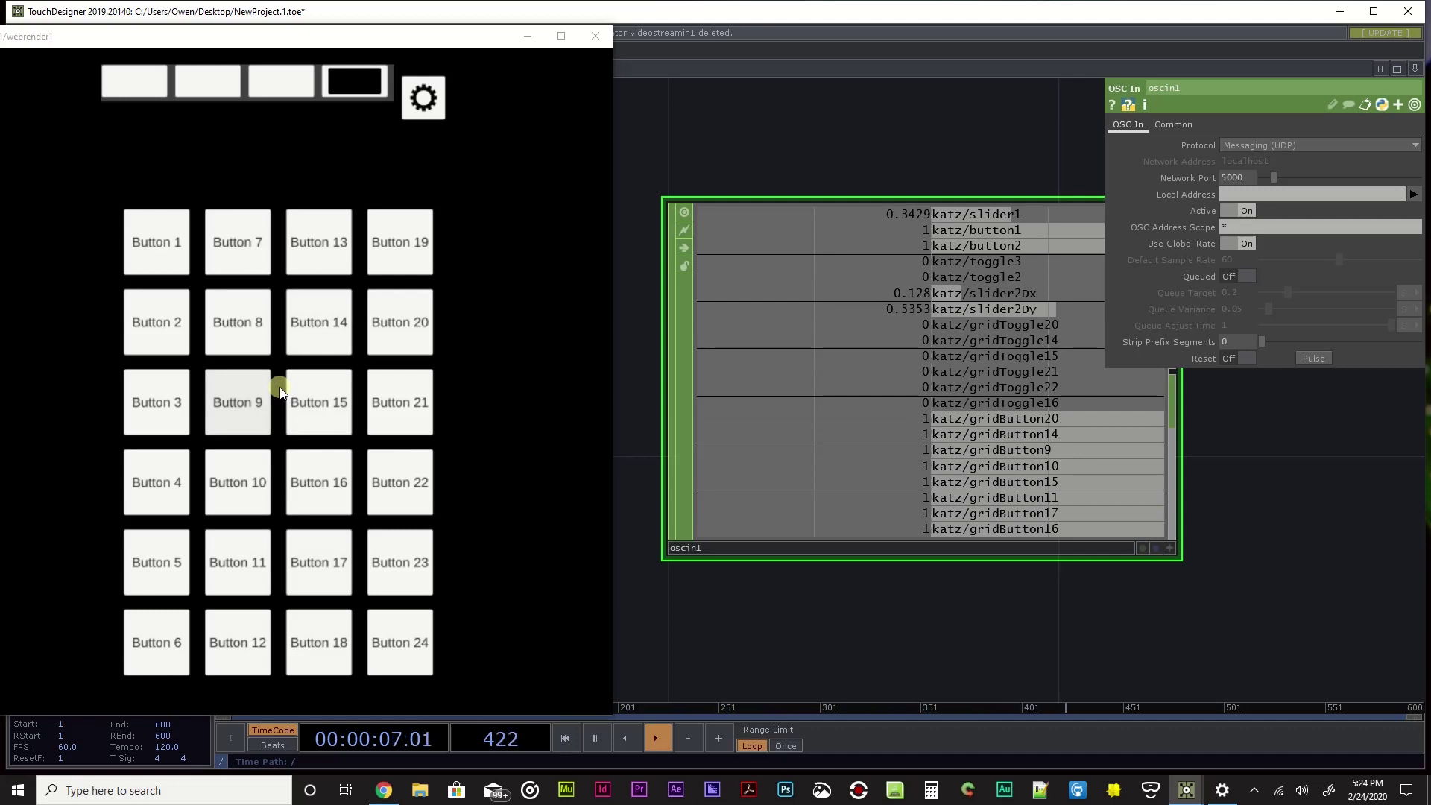
pyautogui.click(600, 37)
pyautogui.scroll(-2, 533, 258)
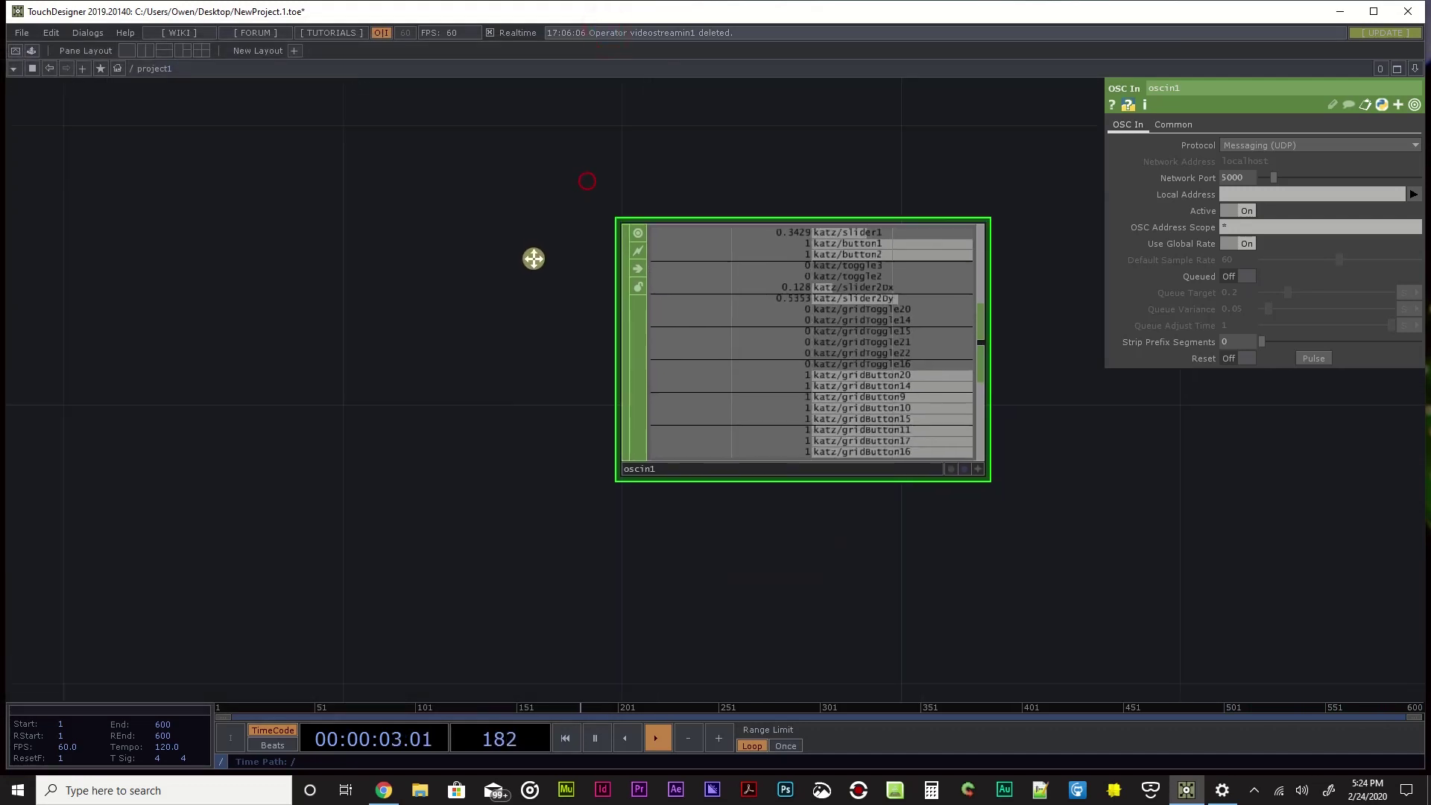